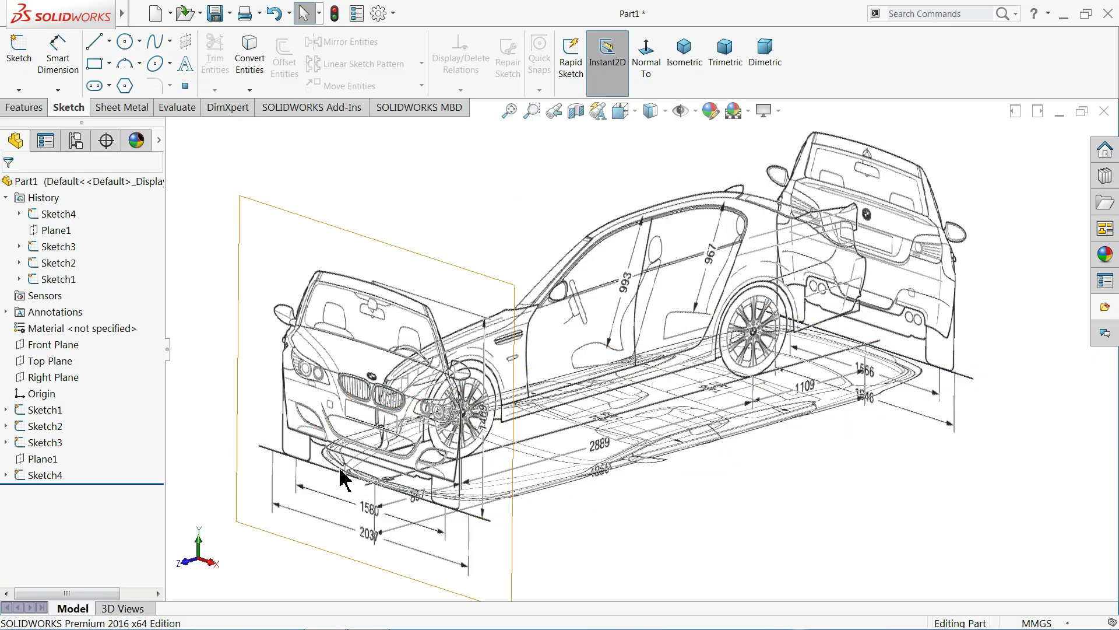
# Orbit, pan and zoom around the finished car blueprint model to inspect it from several angles.
pyautogui.moveTo(226, 374)
pyautogui.mouseDown(button='middle')
pyautogui.moveTo(236, 354)
pyautogui.moveTo(168, 351)
pyautogui.moveTo(224, 388)
pyautogui.moveTo(216, 377)
pyautogui.mouseUp(button='middle')
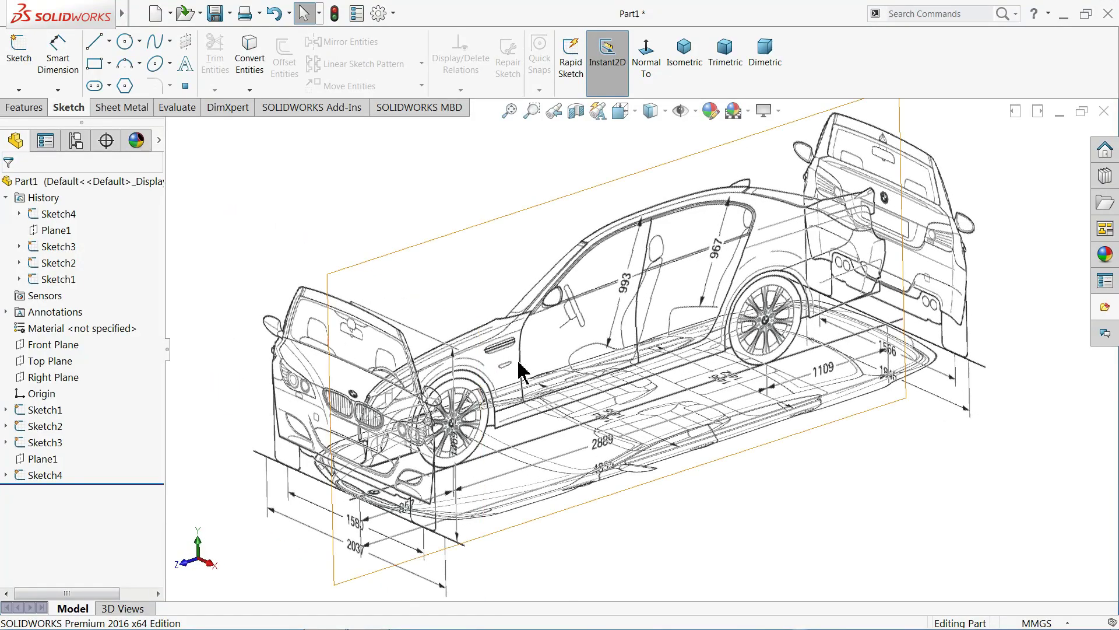
pyautogui.moveTo(525, 368)
pyautogui.mouseDown(button='middle')
pyautogui.moveTo(572, 362)
pyautogui.moveTo(466, 400)
pyautogui.mouseUp(button='middle')
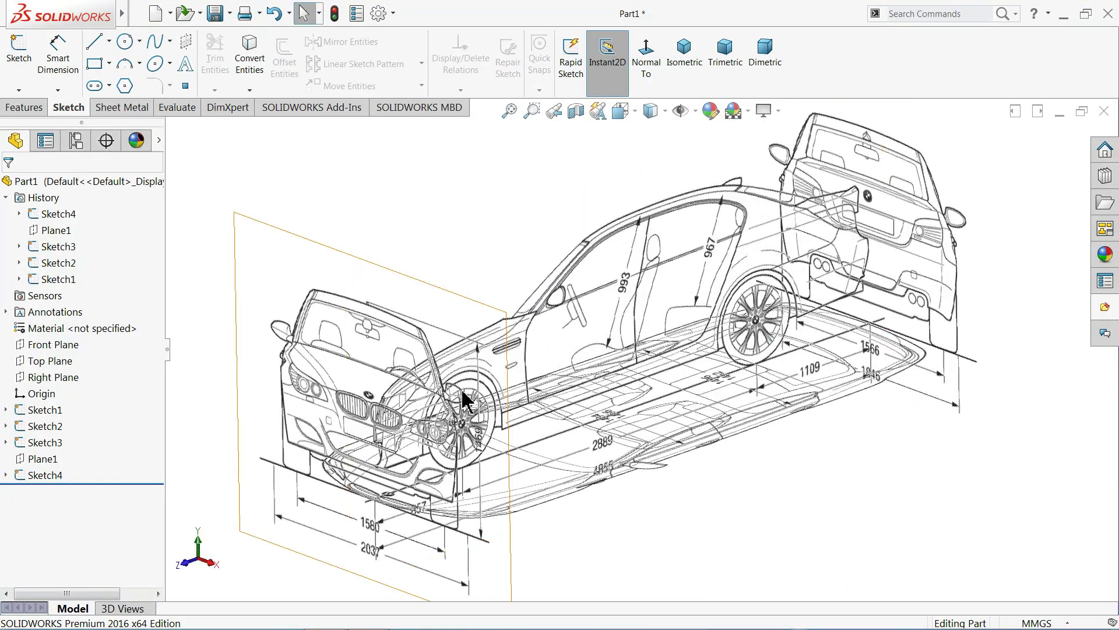
pyautogui.keyDown('ctrl'); pyautogui.moveTo(376, 320); pyautogui.dragTo(480, 317, button='middle'); pyautogui.keyUp('ctrl')
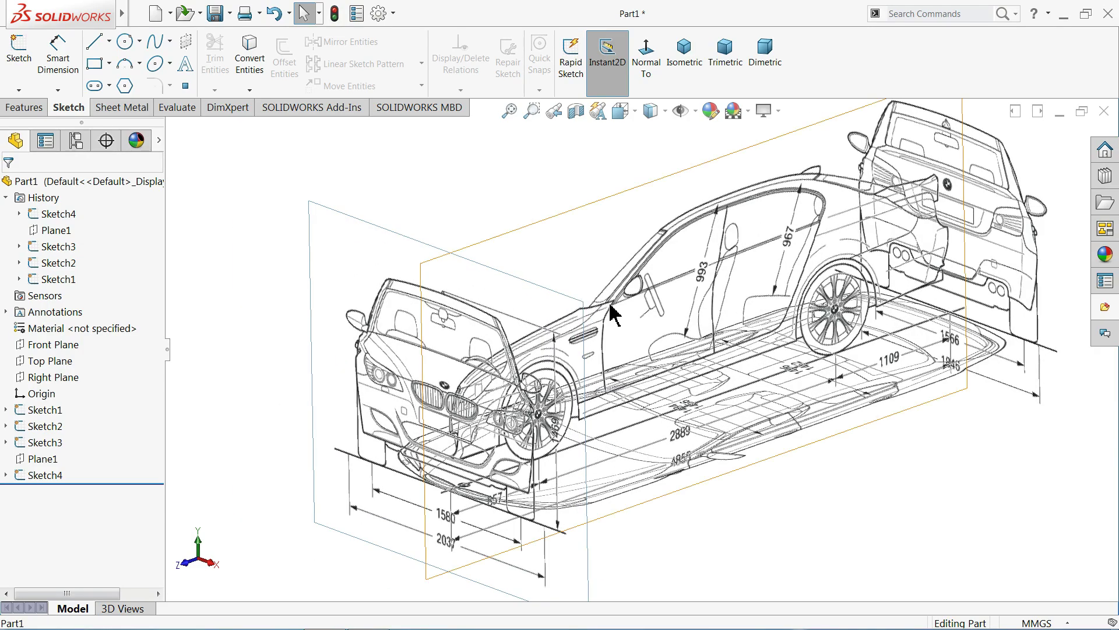
pyautogui.moveTo(747, 374)
pyautogui.mouseDown(button='middle')
pyautogui.moveTo(654, 456)
pyautogui.moveTo(636, 418)
pyautogui.mouseUp(button='middle')
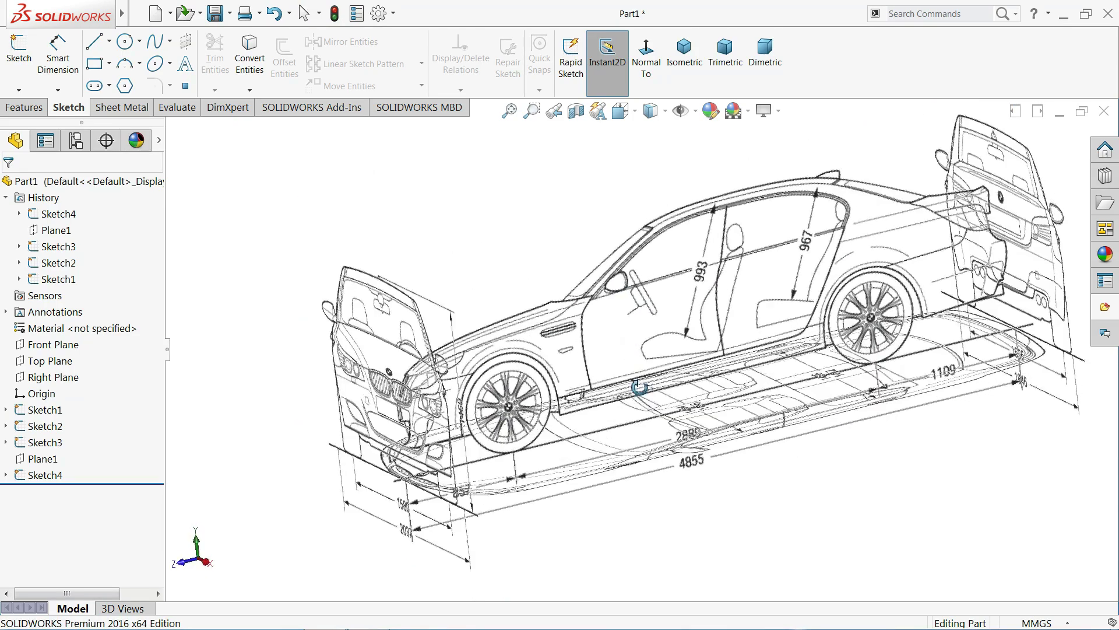
pyautogui.scroll(-3, 637, 418)
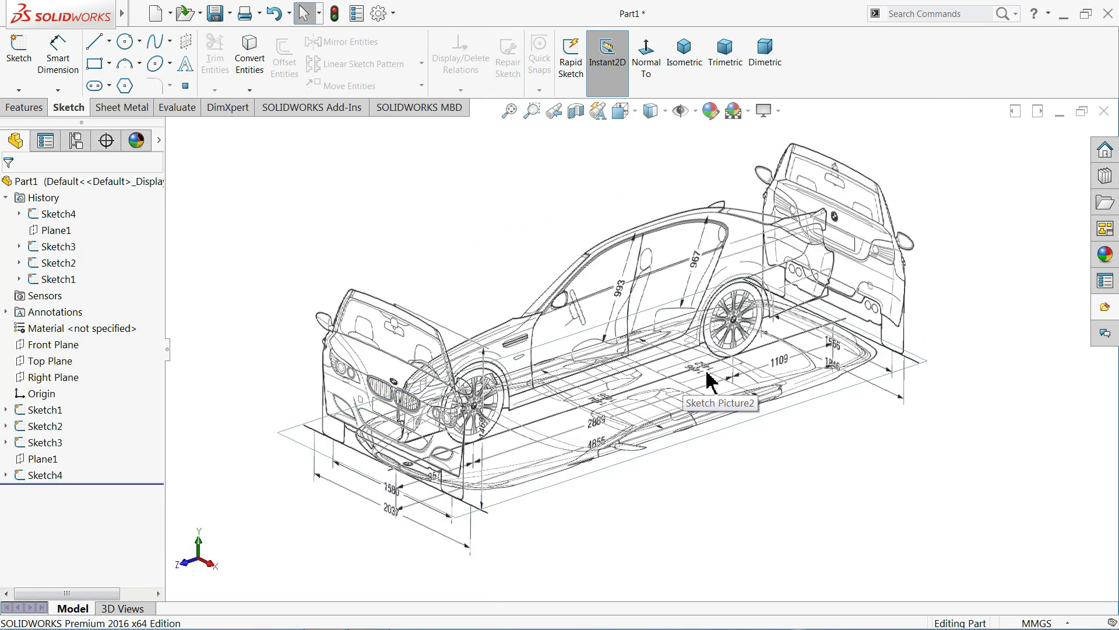
pyautogui.moveTo(700, 383)
pyautogui.mouseDown(button='middle')
pyautogui.moveTo(713, 389)
pyautogui.moveTo(689, 376)
pyautogui.mouseUp(button='middle')
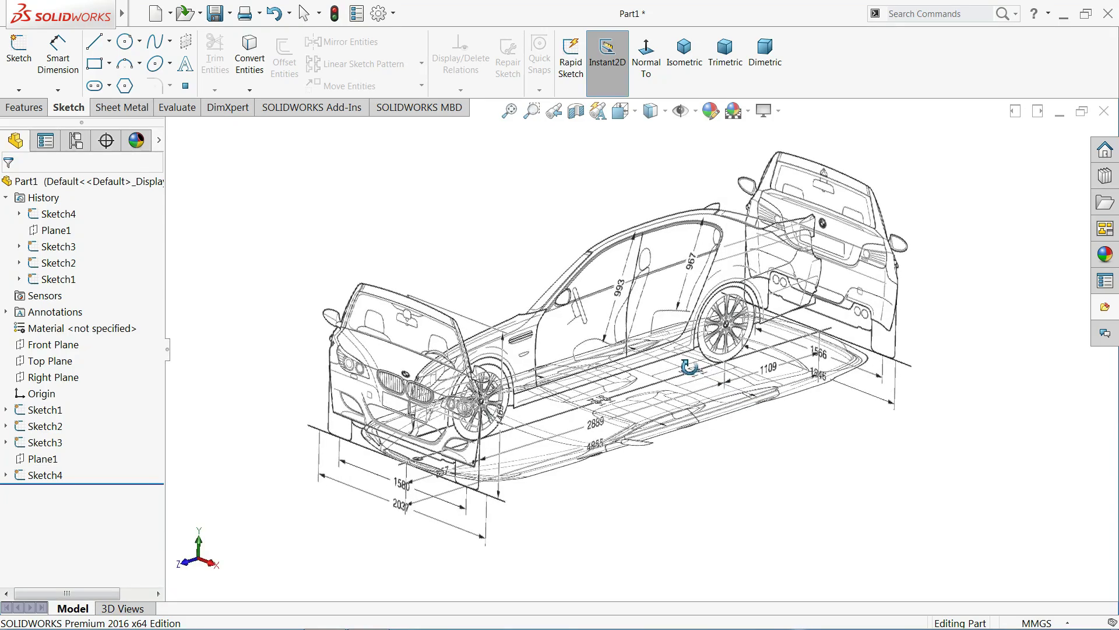
pyautogui.scroll(-2, 630, 378)
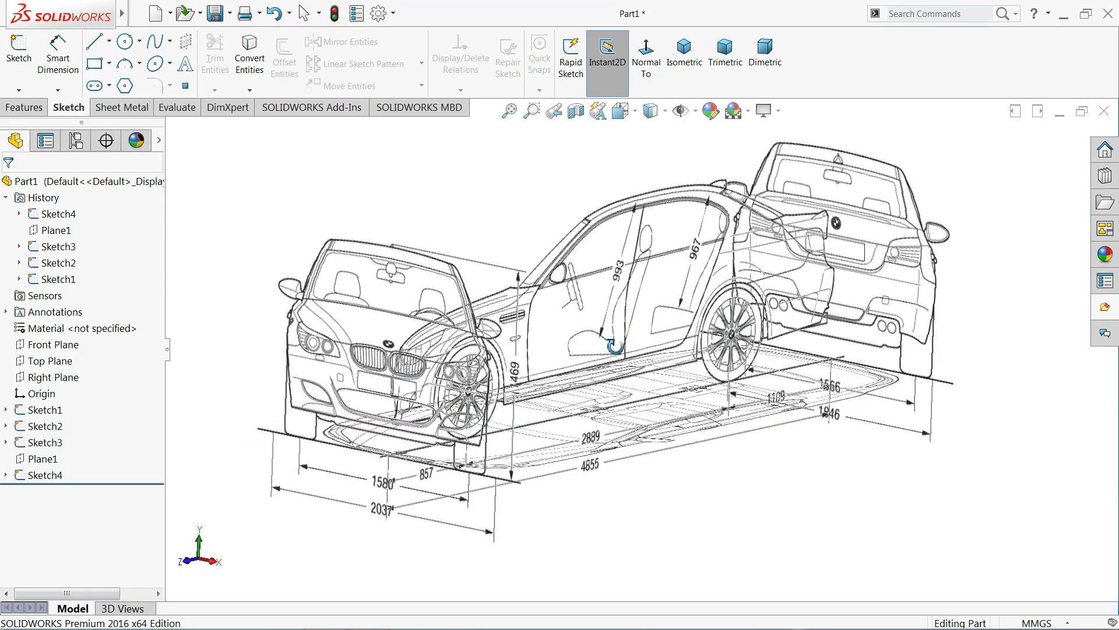
pyautogui.moveTo(612, 383); pyautogui.dragTo(614, 367, button='middle')
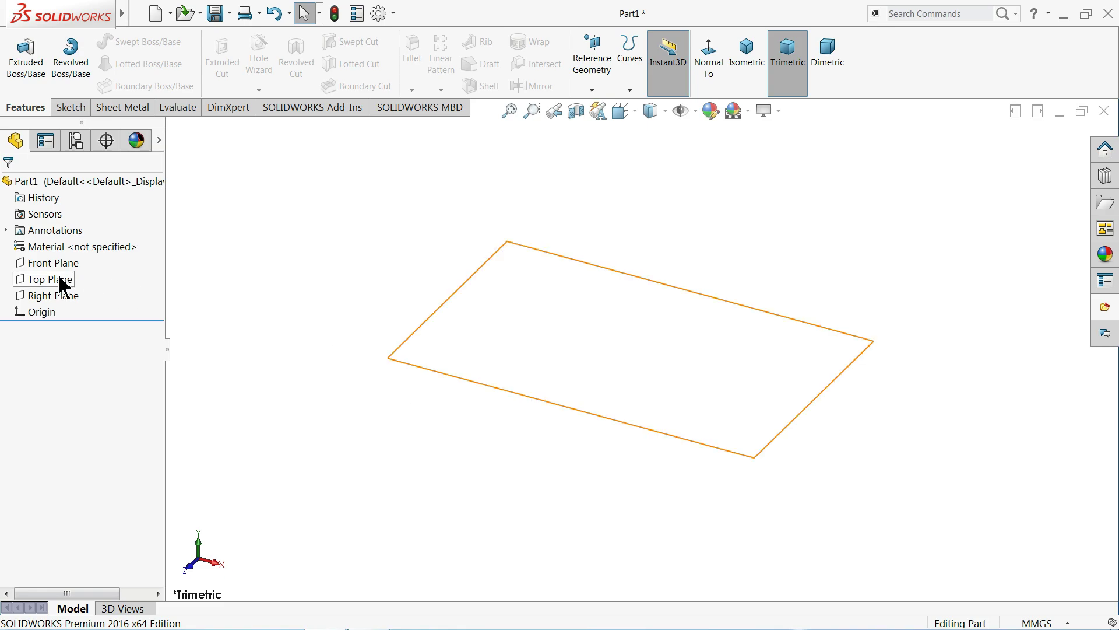
# Start a sketch on the Front Plane, briefly checking the program options without changes.
pyautogui.click(53, 263)
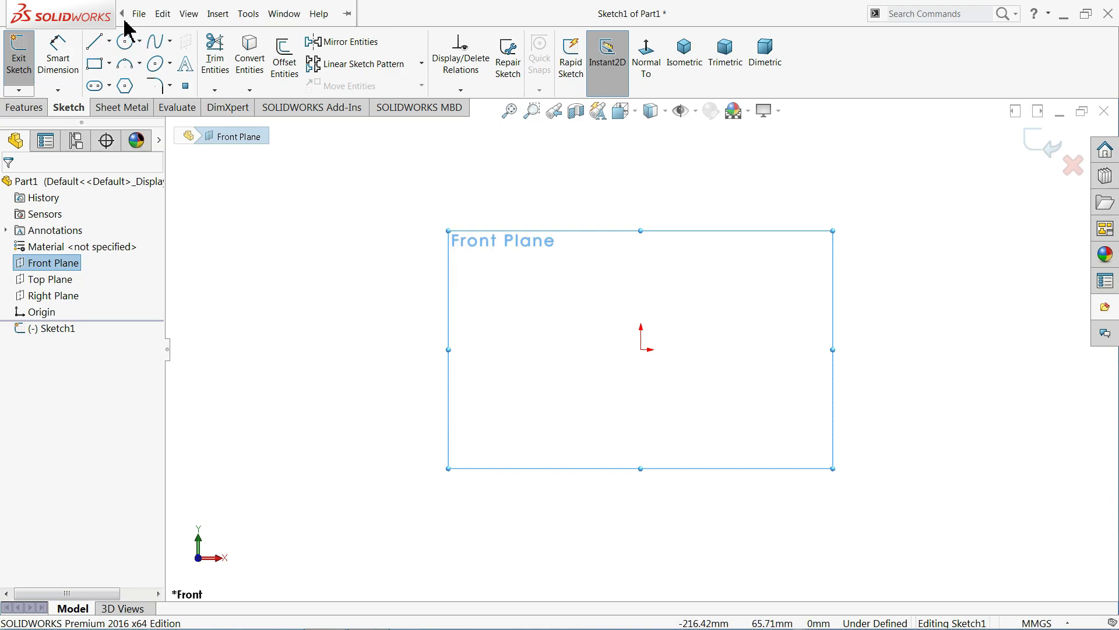
pyautogui.click(379, 14)
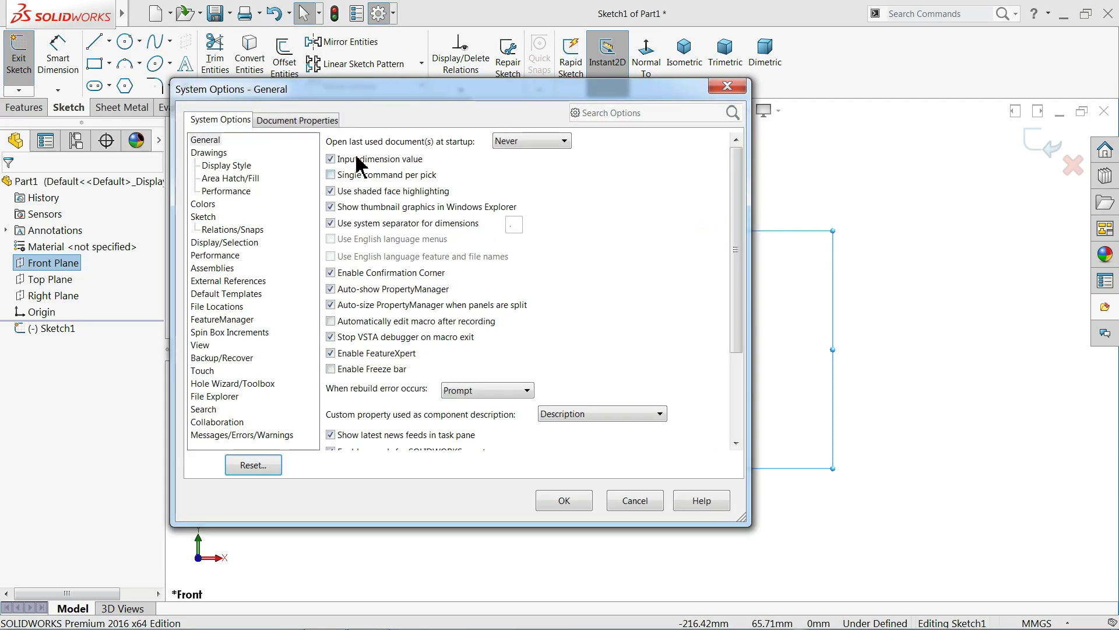
pyautogui.click(728, 87)
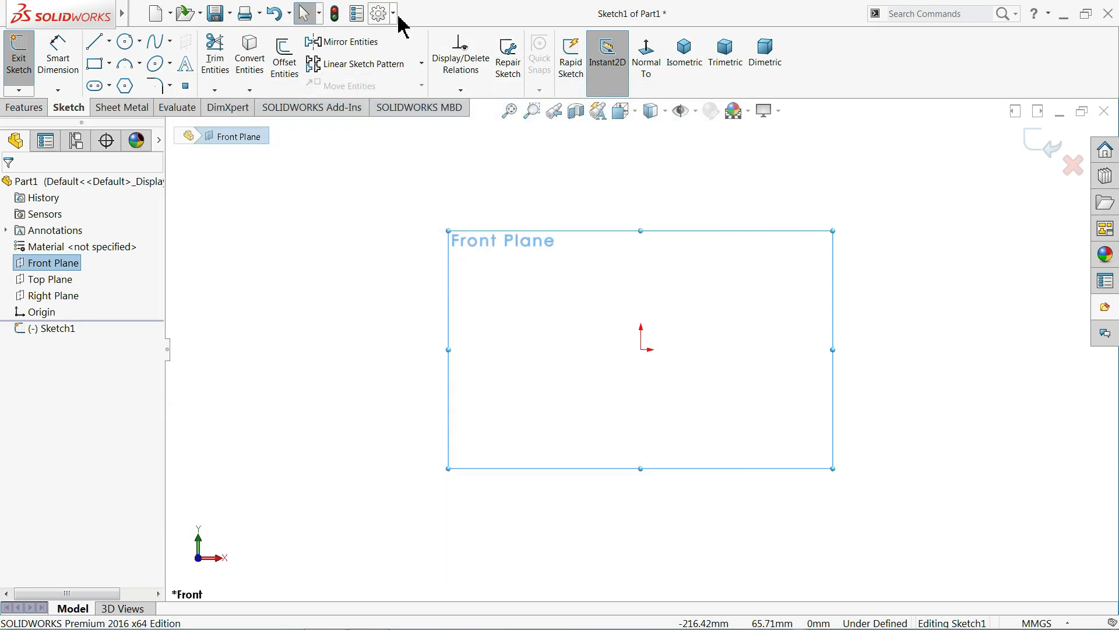
# Browse the Tools menu to locate the Sketch Tools commands.
pyautogui.click(393, 14)
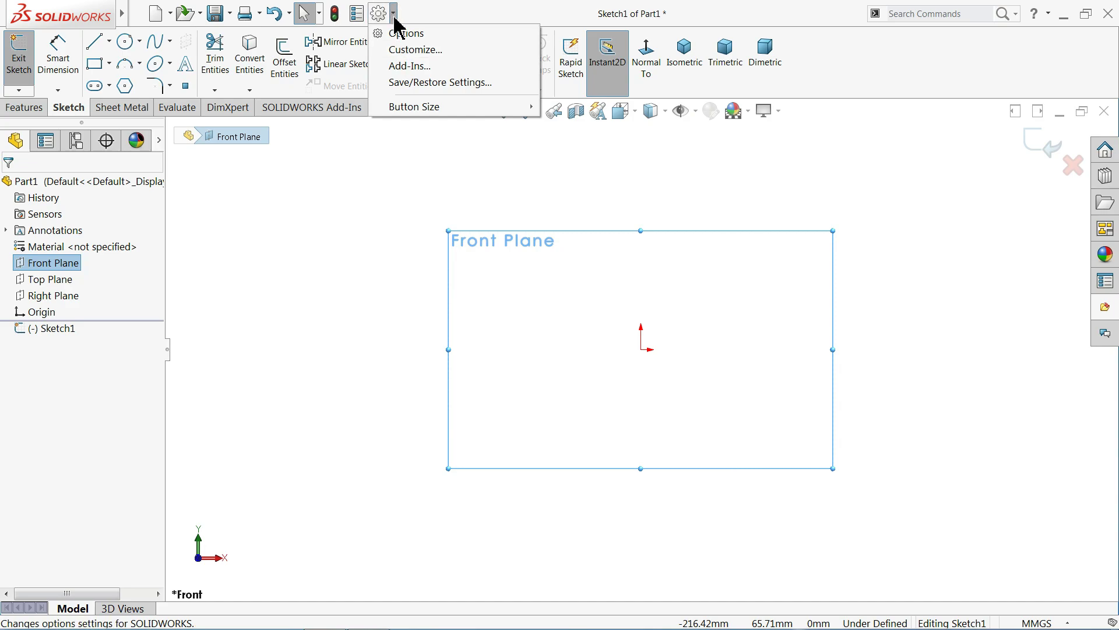
pyautogui.click(420, 22)
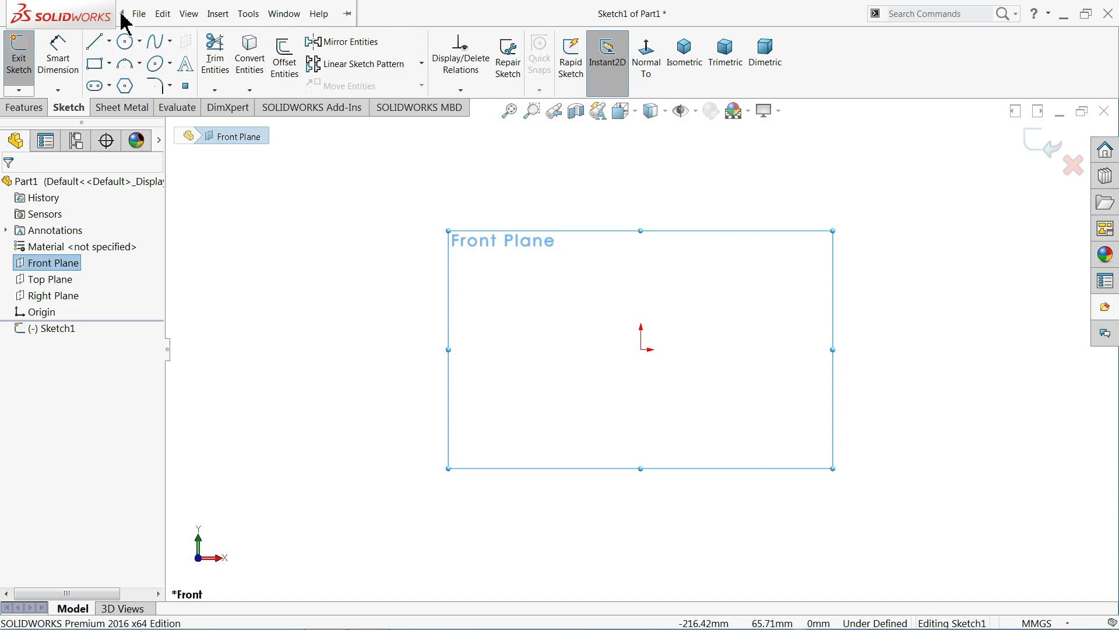
pyautogui.click(218, 13)
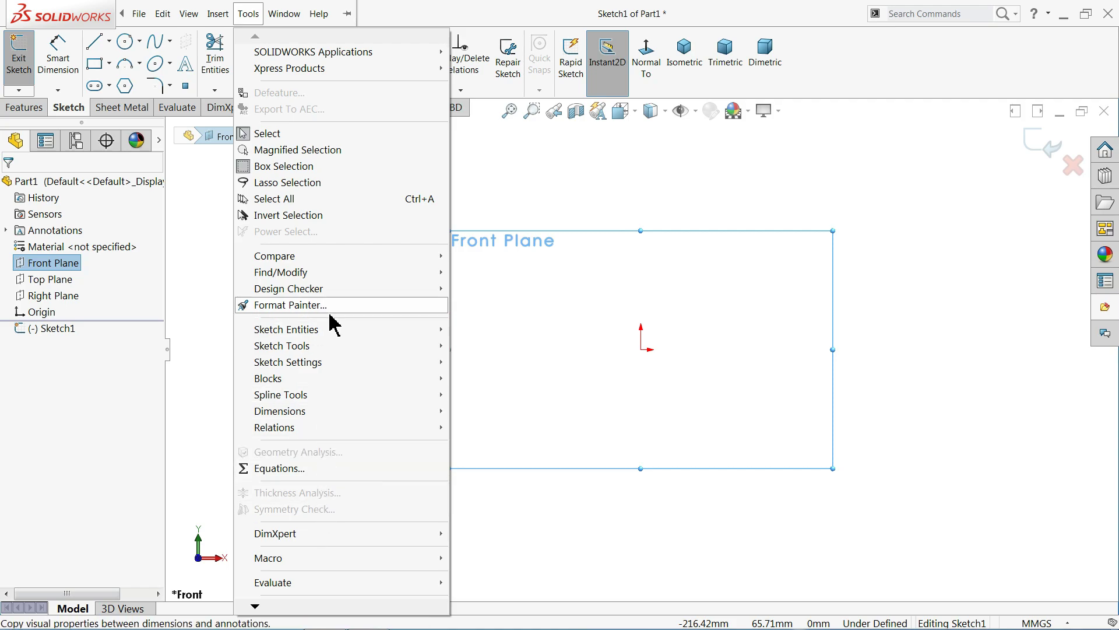
pyautogui.moveTo(282, 345)
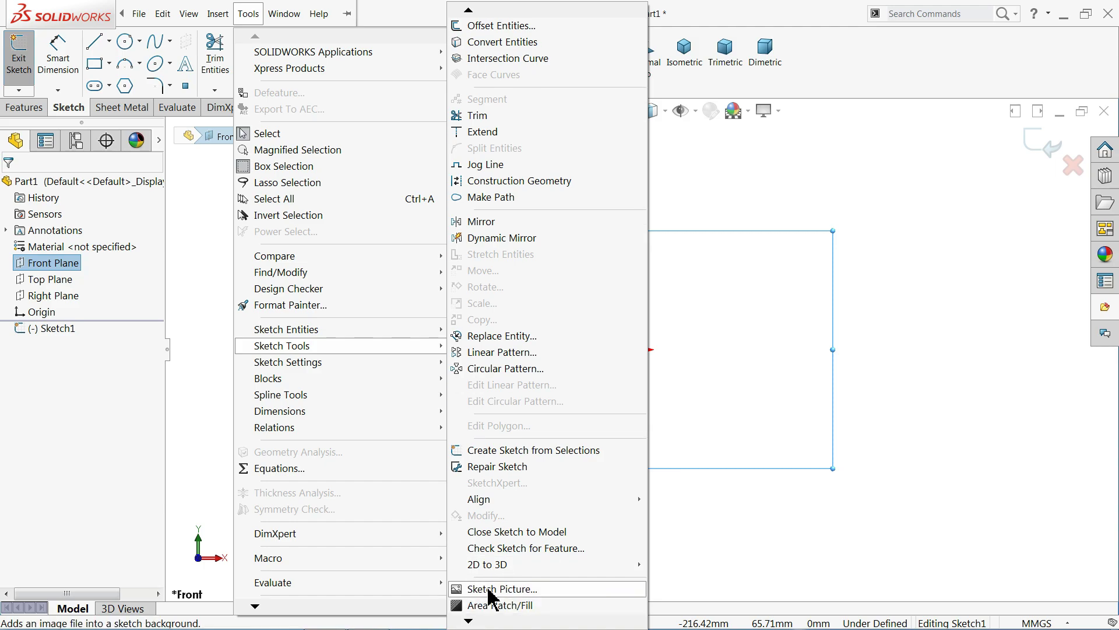
# Insert the F1 front-view image from the car folder as a sketch picture.
pyautogui.click(489, 588)
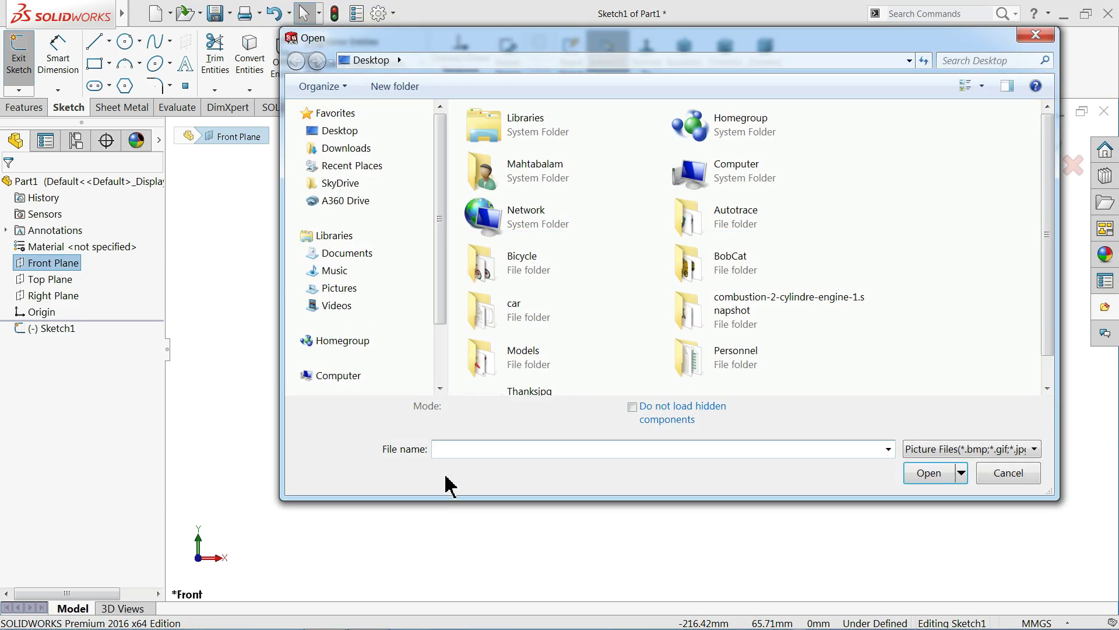
pyautogui.doubleClick(512, 320)
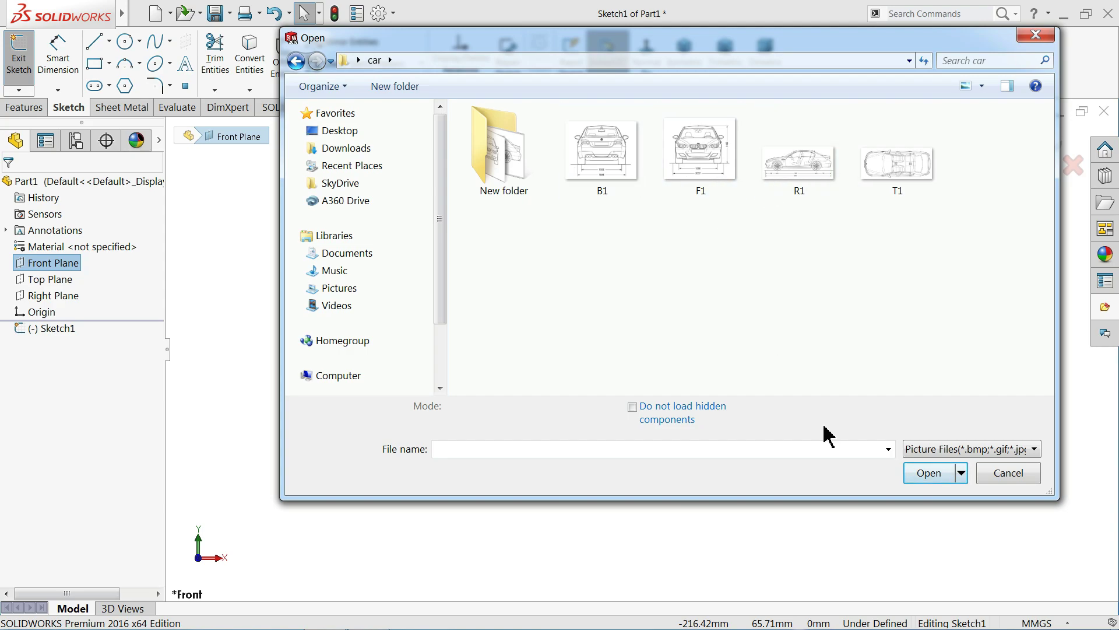
pyautogui.click(701, 180)
pyautogui.click(929, 462)
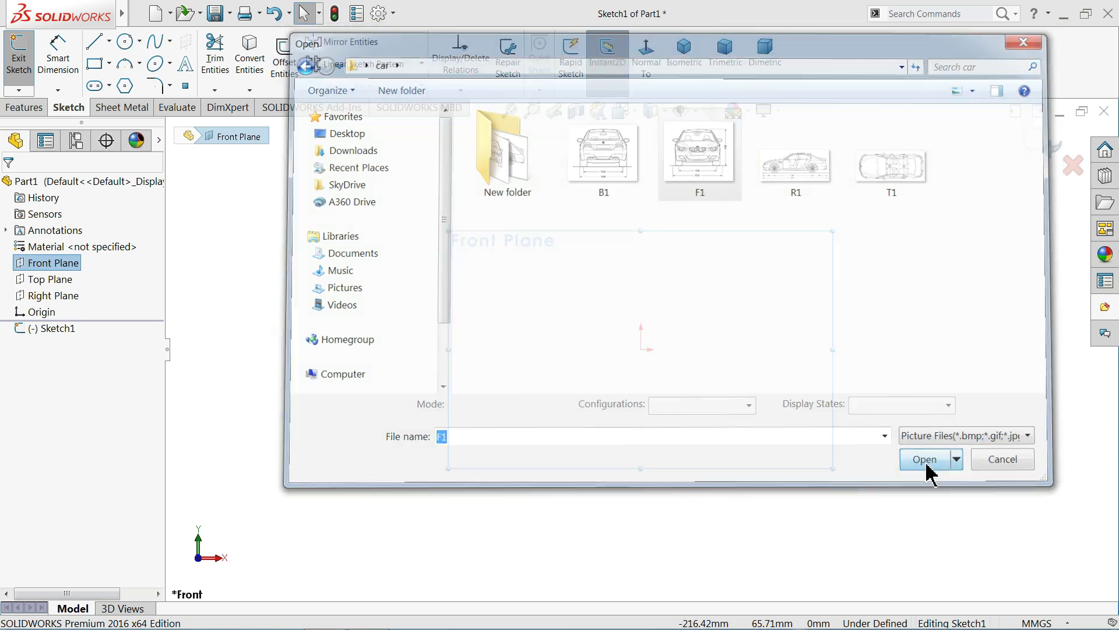
pyautogui.scroll(-2, 542, 359)
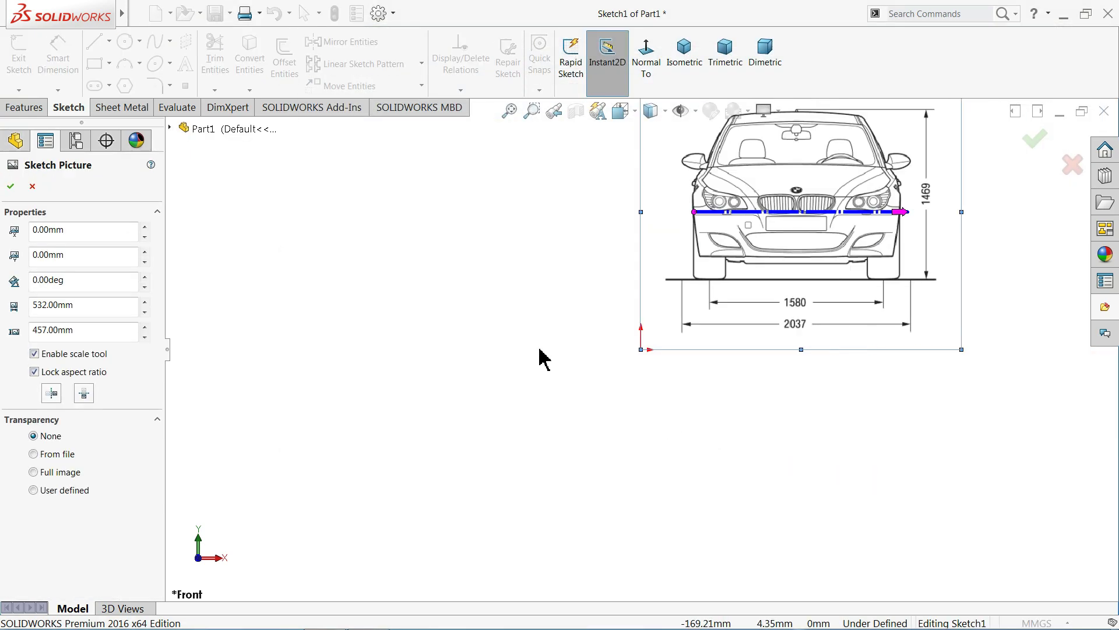
pyautogui.scroll(-2, 822, 246)
pyautogui.scroll(-2, 630, 402)
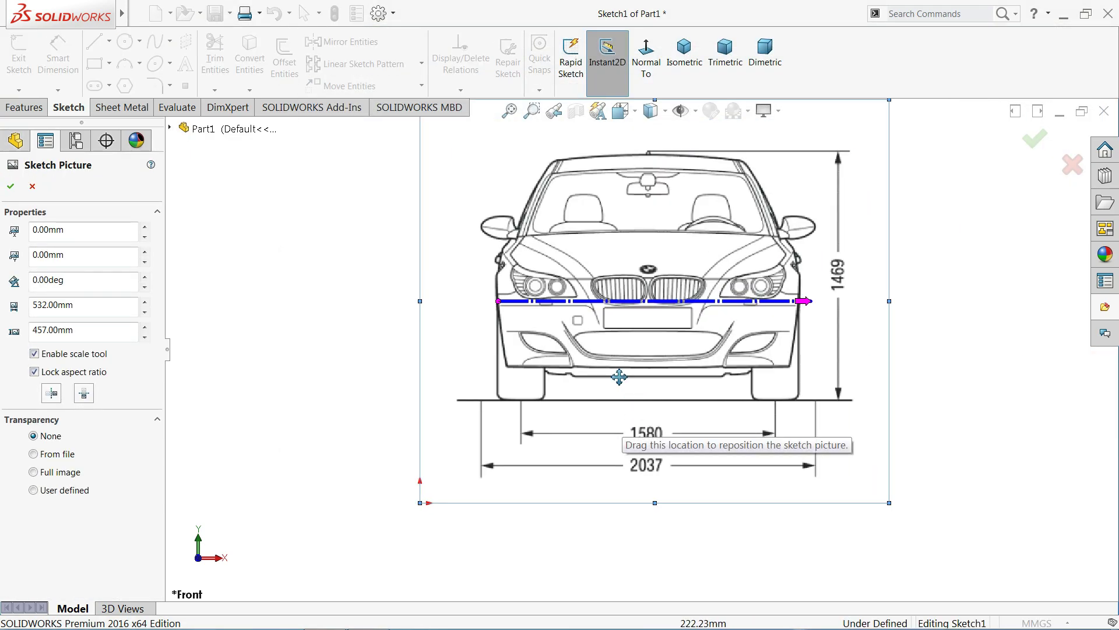
# Place the front-view picture with the origin centred on its ground line and accept it.
pyautogui.moveTo(627, 362); pyautogui.dragTo(606, 376)
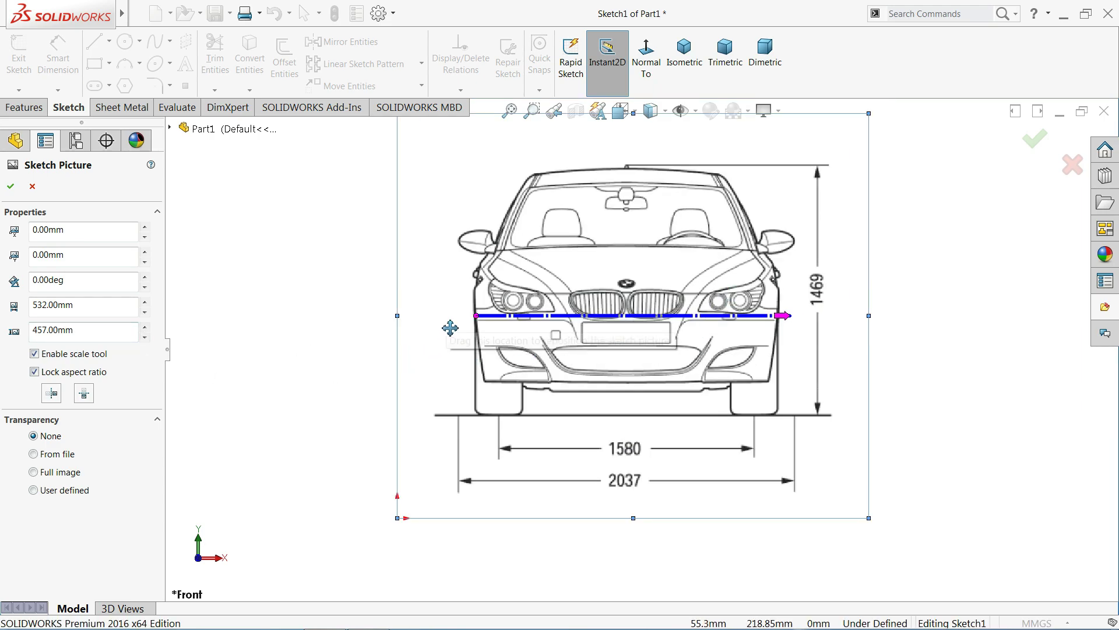
pyautogui.moveTo(449, 318)
pyautogui.mouseDown()
pyautogui.moveTo(399, 363)
pyautogui.moveTo(328, 391)
pyautogui.mouseUp()
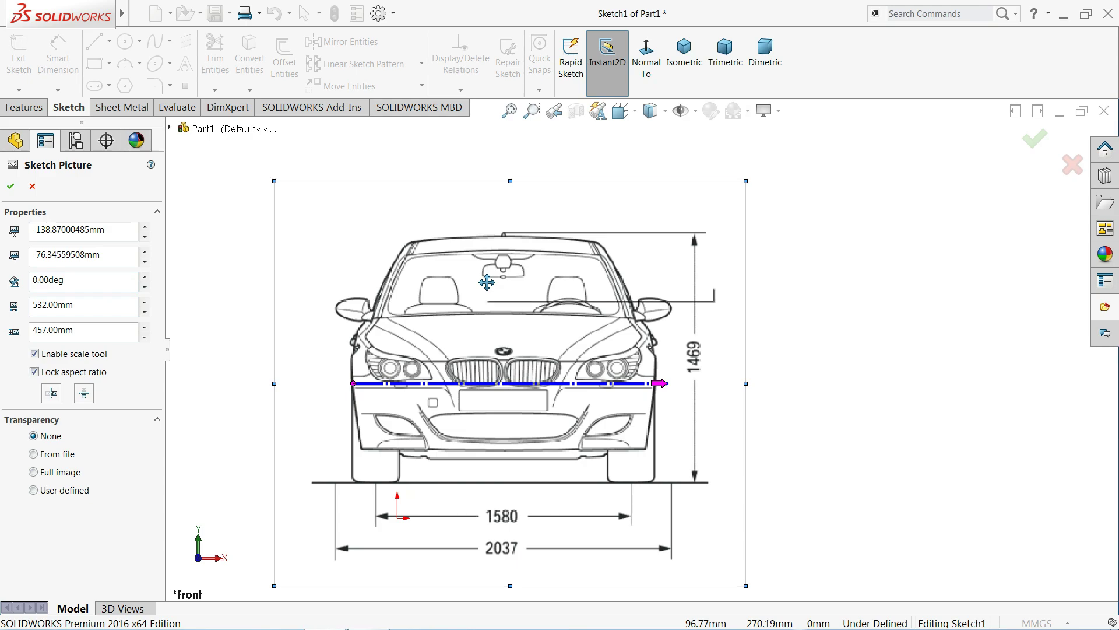
pyautogui.moveTo(487, 281); pyautogui.dragTo(382, 318)
pyautogui.scroll(-2, 462, 450)
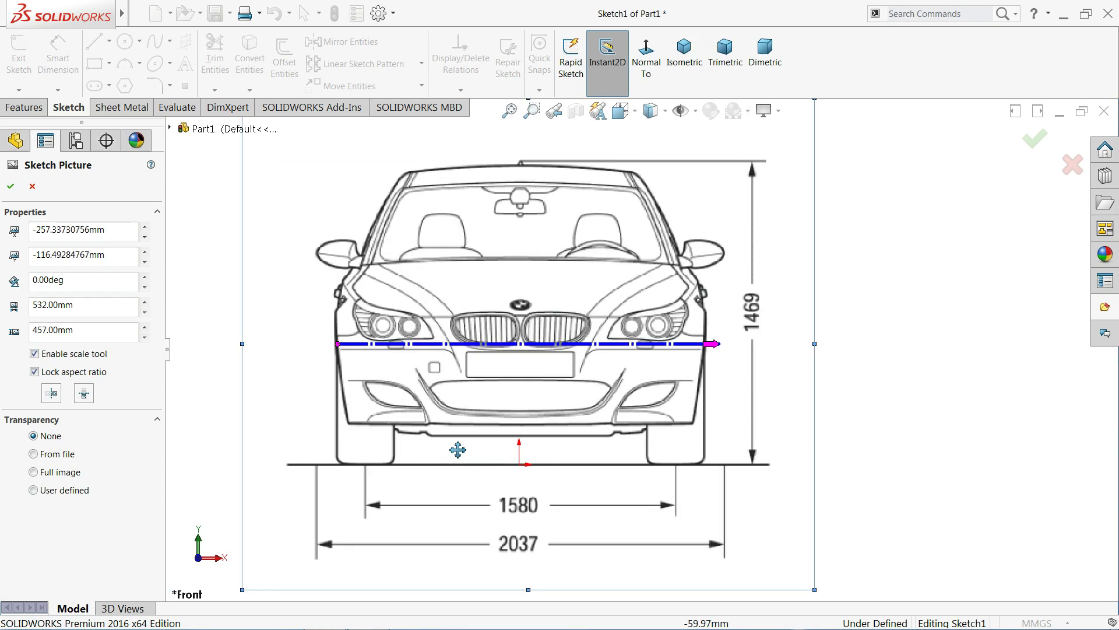
pyautogui.scroll(-2, 524, 402)
pyautogui.scroll(-3, 543, 378)
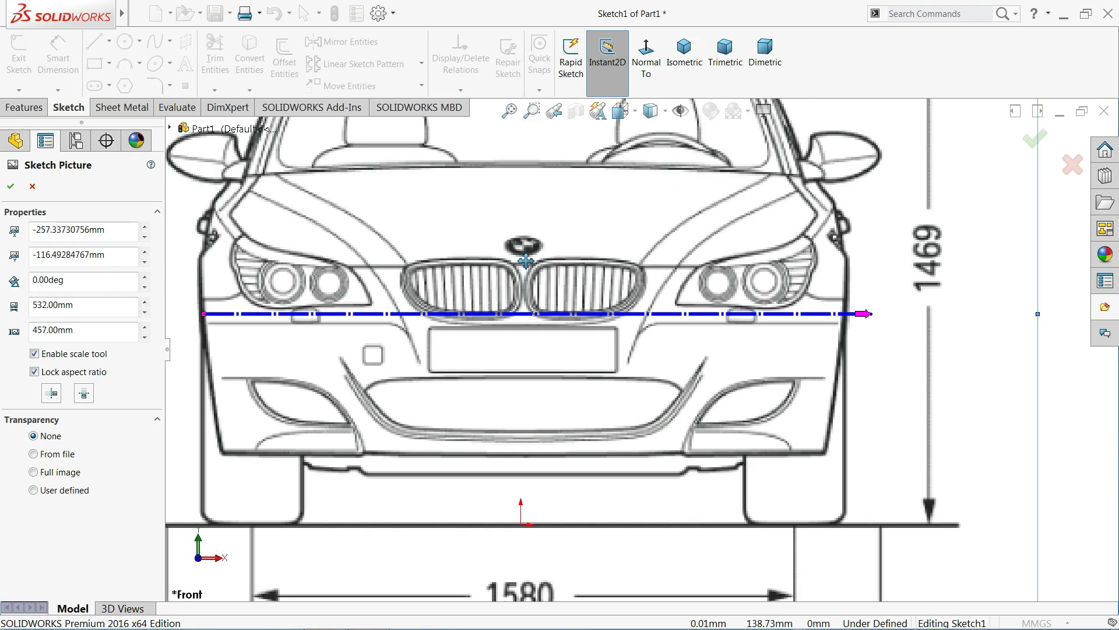
pyautogui.moveTo(568, 420); pyautogui.dragTo(566, 419)
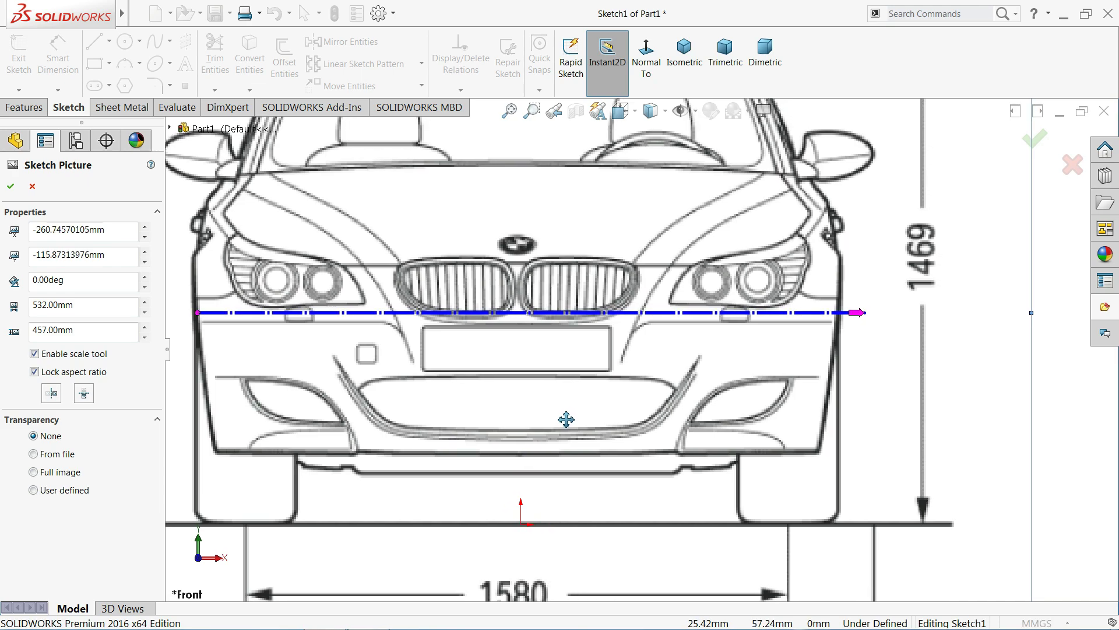
pyautogui.scroll(2, 567, 419)
pyautogui.scroll(2, 552, 402)
pyautogui.scroll(2, 537, 389)
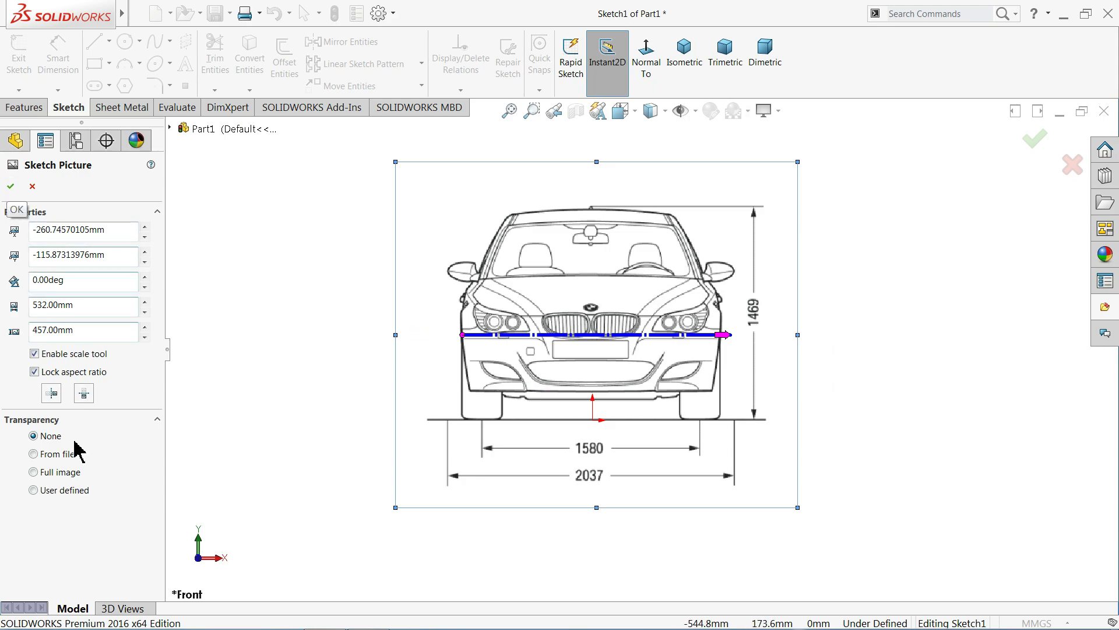
pyautogui.click(10, 187)
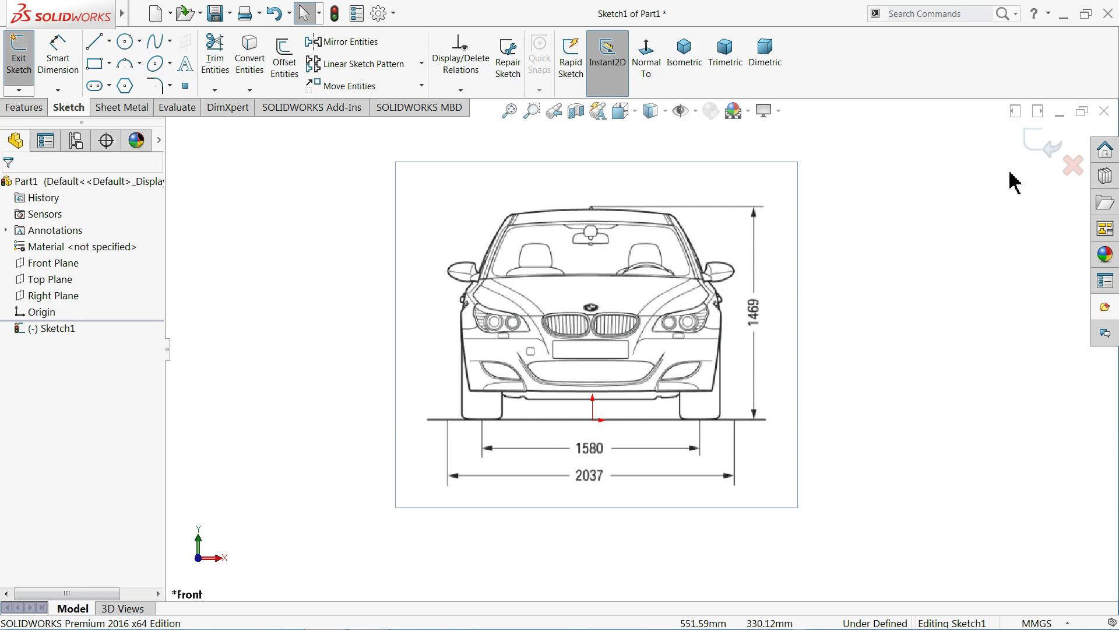
# Close the front-view sketch and select the Right Plane while orbiting the view.
pyautogui.click(1040, 144)
pyautogui.moveTo(627, 322)
pyautogui.mouseDown(button='middle')
pyautogui.moveTo(682, 379)
pyautogui.moveTo(673, 367)
pyautogui.mouseUp(button='middle')
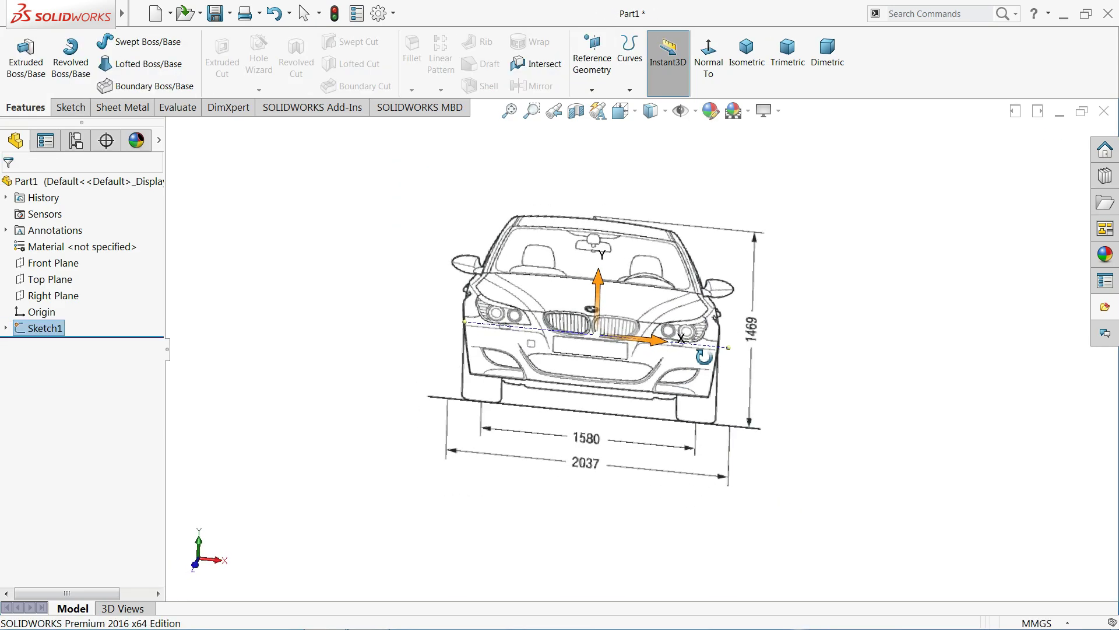
pyautogui.click(23, 302)
pyautogui.moveTo(382, 237); pyautogui.dragTo(261, 227, button='middle')
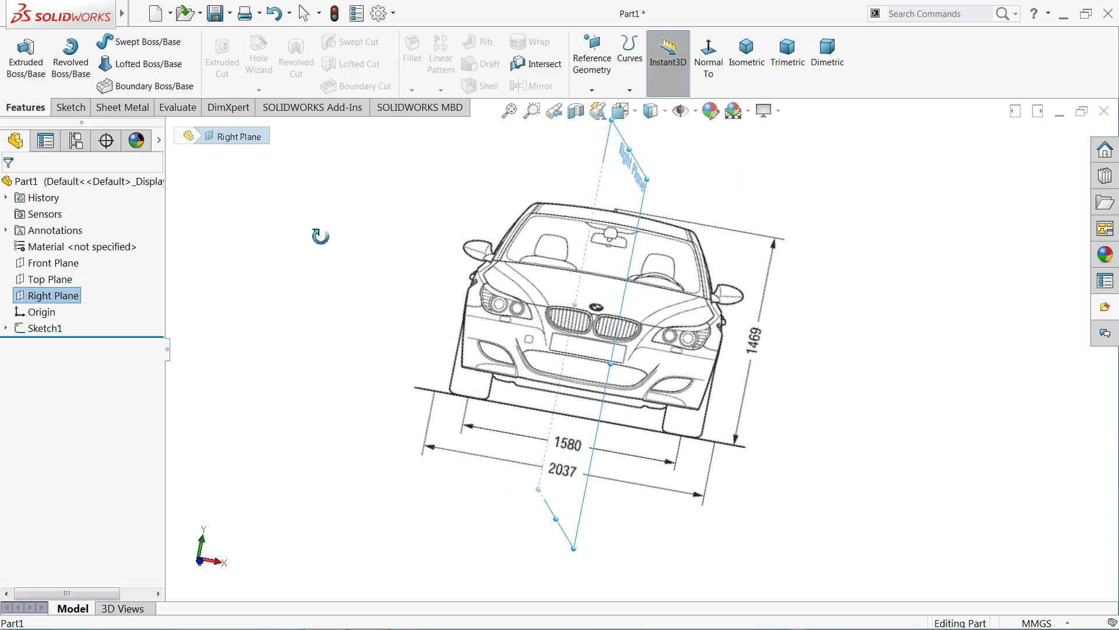
# Start a new sketch on the Right Plane and head to the Sketch Tools menu.
pyautogui.click(20, 302)
pyautogui.click(25, 282)
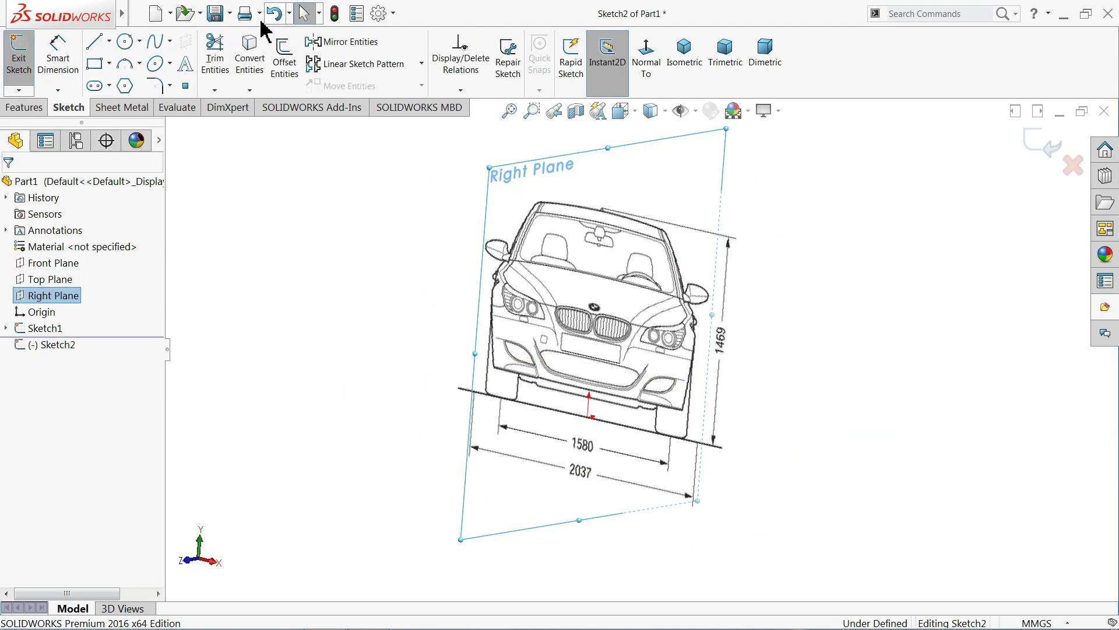
pyautogui.click(124, 13)
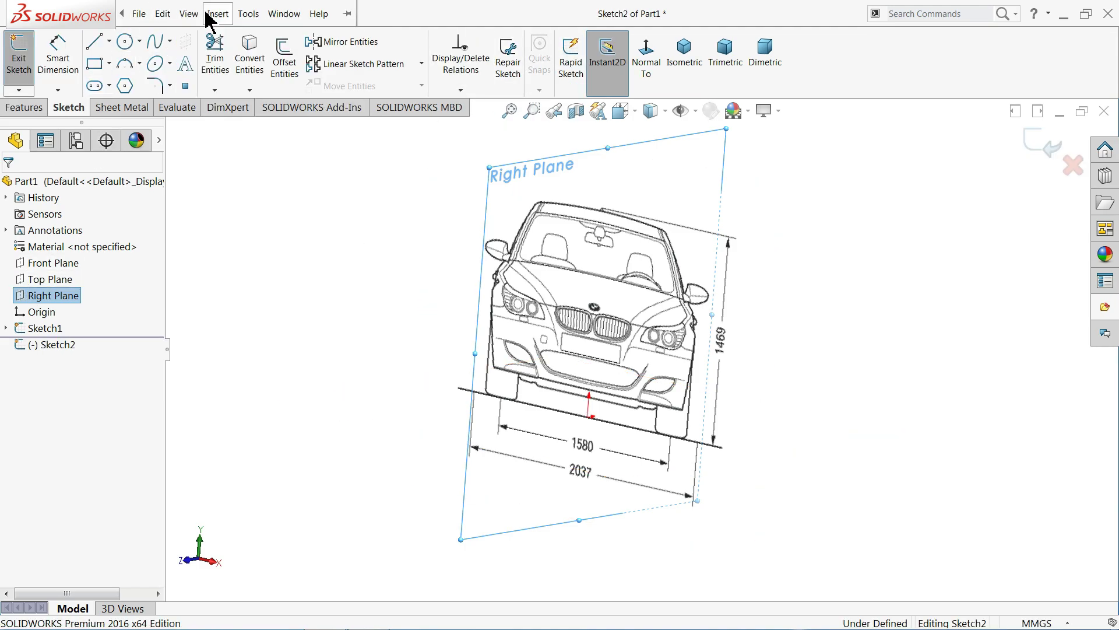
pyautogui.click(248, 13)
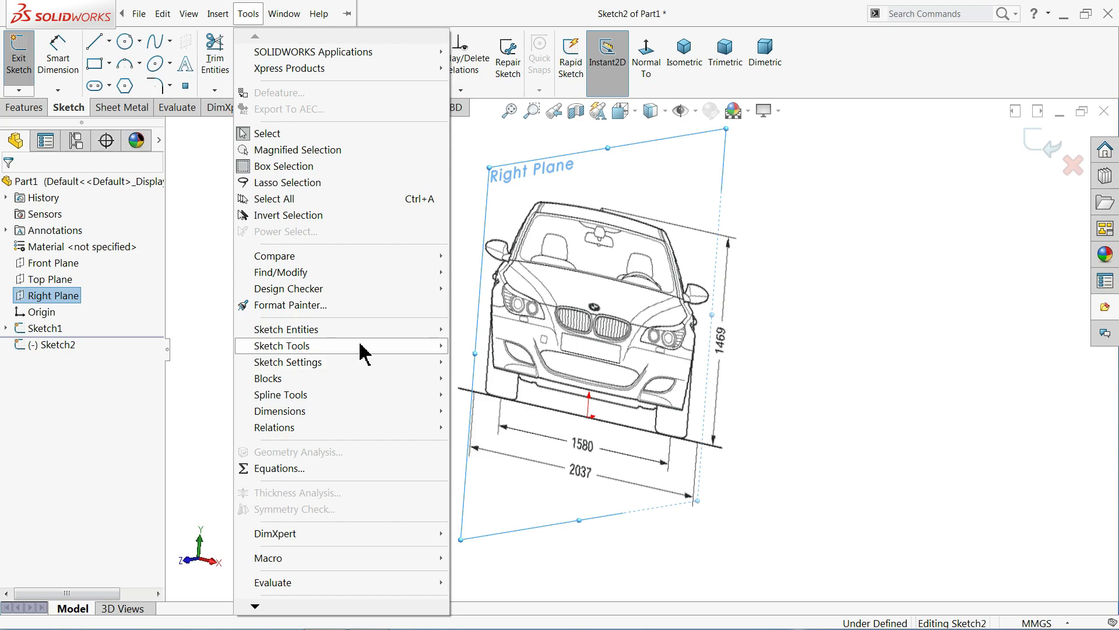
# Insert the R1 side-view image as a sketch picture and view the plane normal-to.
pyautogui.moveTo(282, 346)
pyautogui.click(501, 589)
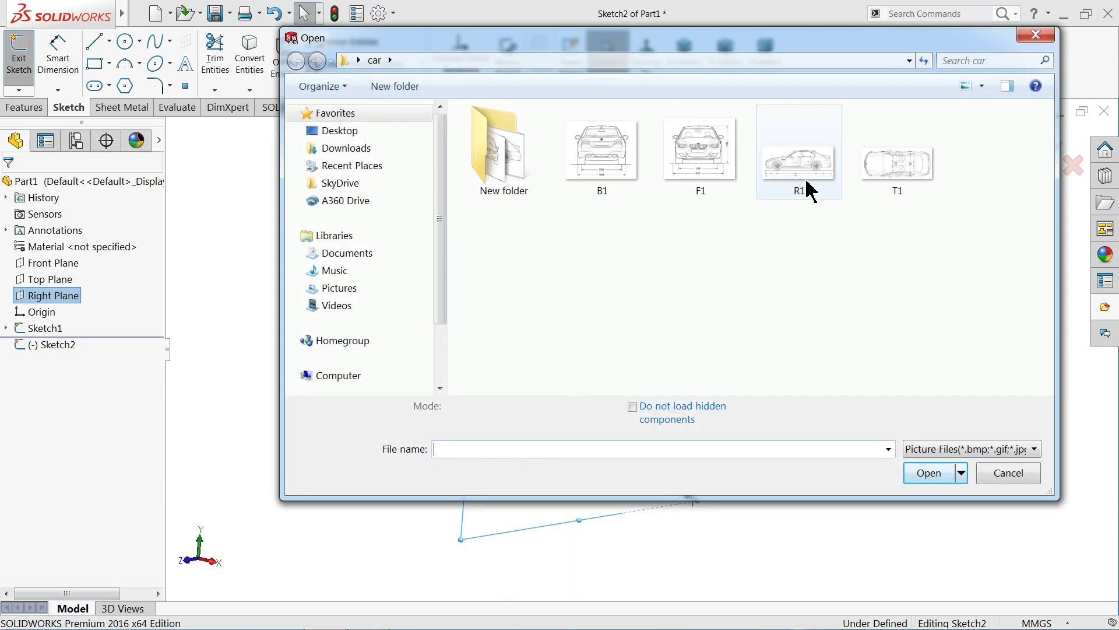
pyautogui.click(800, 167)
pyautogui.click(928, 462)
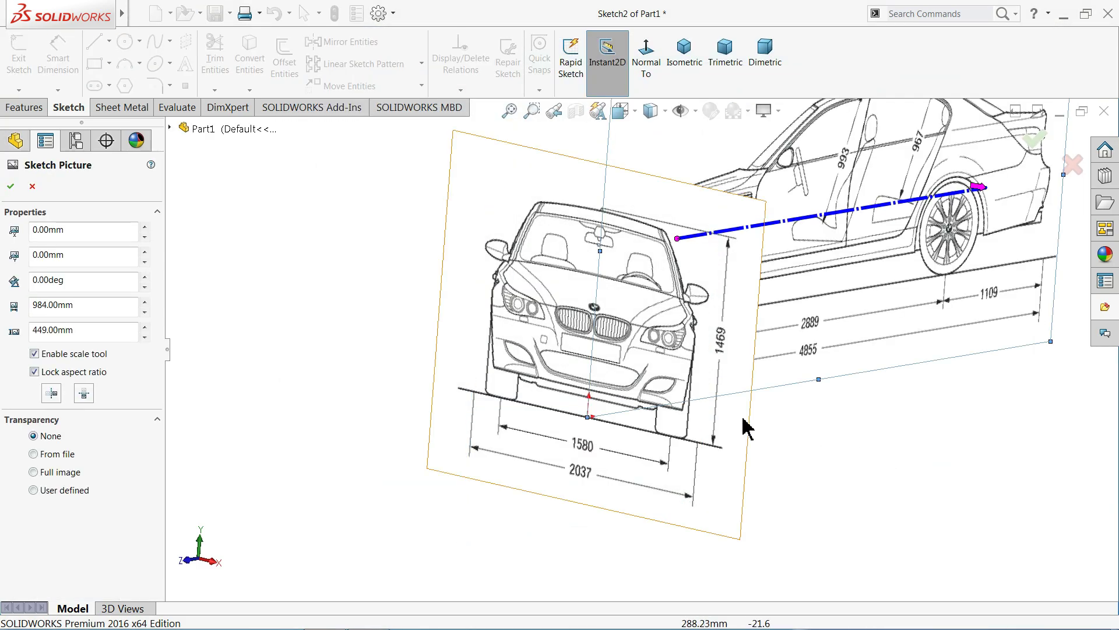
pyautogui.scroll(-3, 400, 335)
pyautogui.moveTo(399, 335); pyautogui.dragTo(397, 387, button='middle')
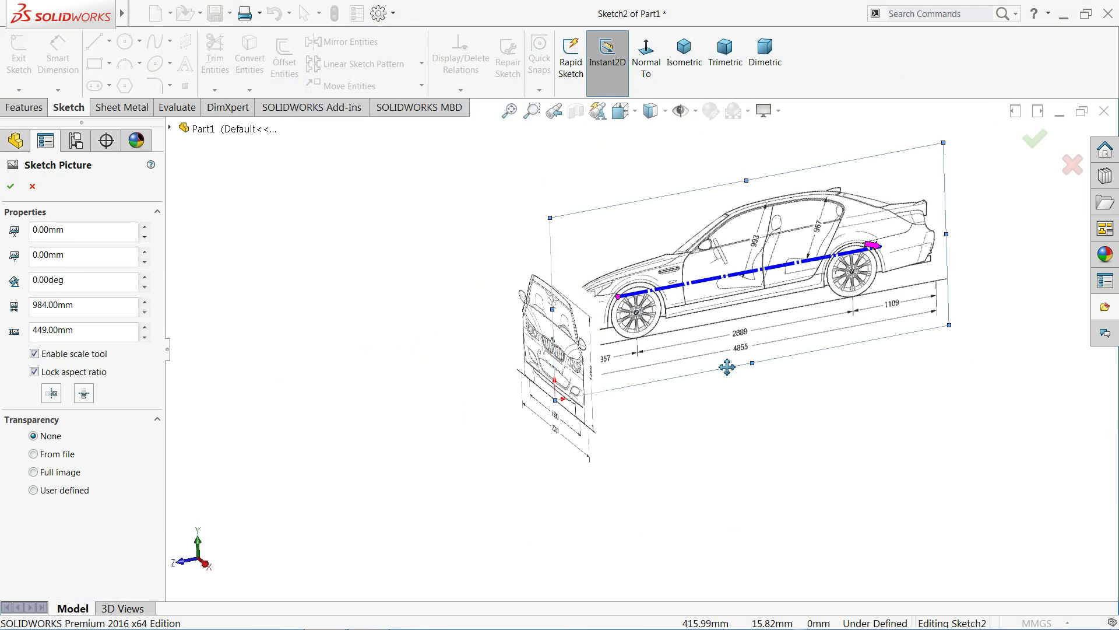
pyautogui.scroll(-3, 657, 290)
pyautogui.click(647, 57)
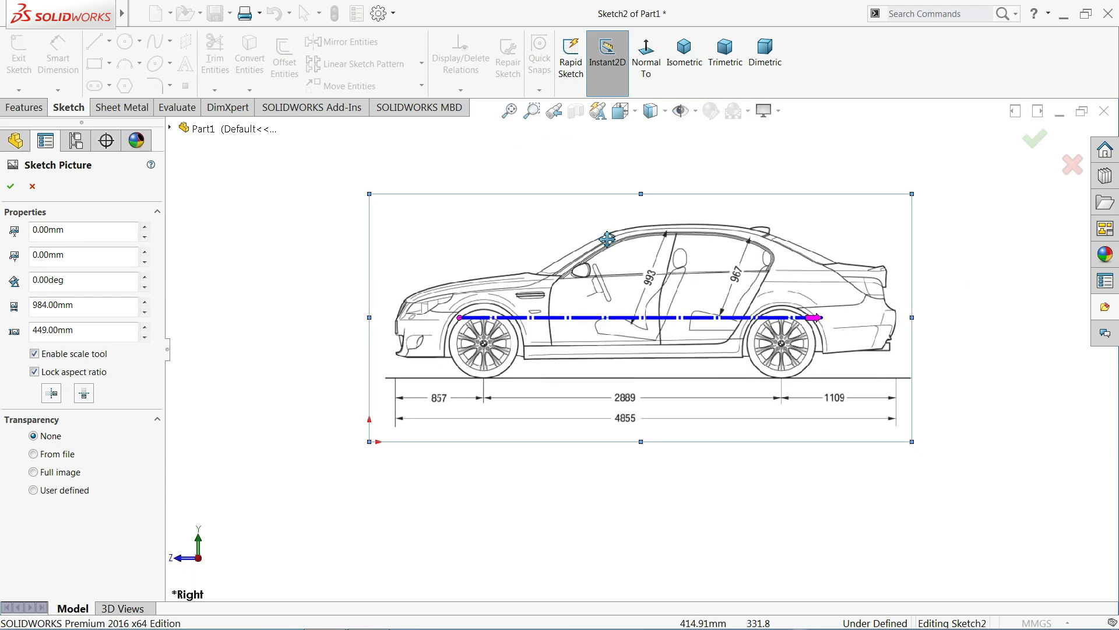
pyautogui.click(426, 425)
pyautogui.scroll(-2, 427, 426)
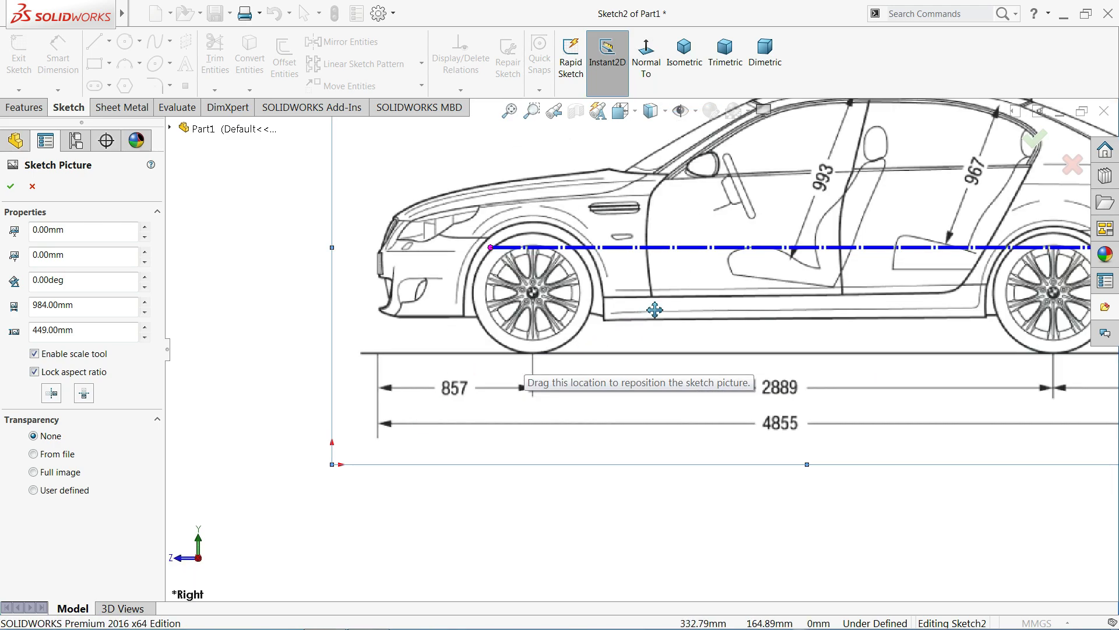
# Position the side-view picture with the front bumper at the origin and accept it.
pyautogui.moveTo(654, 311); pyautogui.dragTo(638, 430)
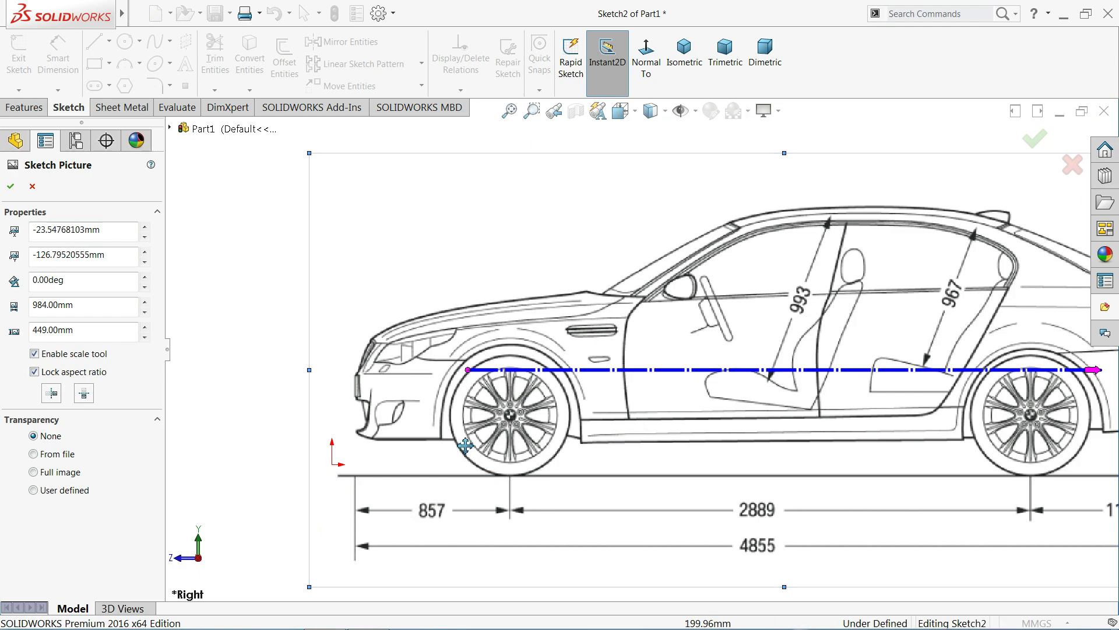
pyautogui.moveTo(465, 445)
pyautogui.mouseDown()
pyautogui.moveTo(538, 386)
pyautogui.moveTo(533, 393)
pyautogui.mouseUp()
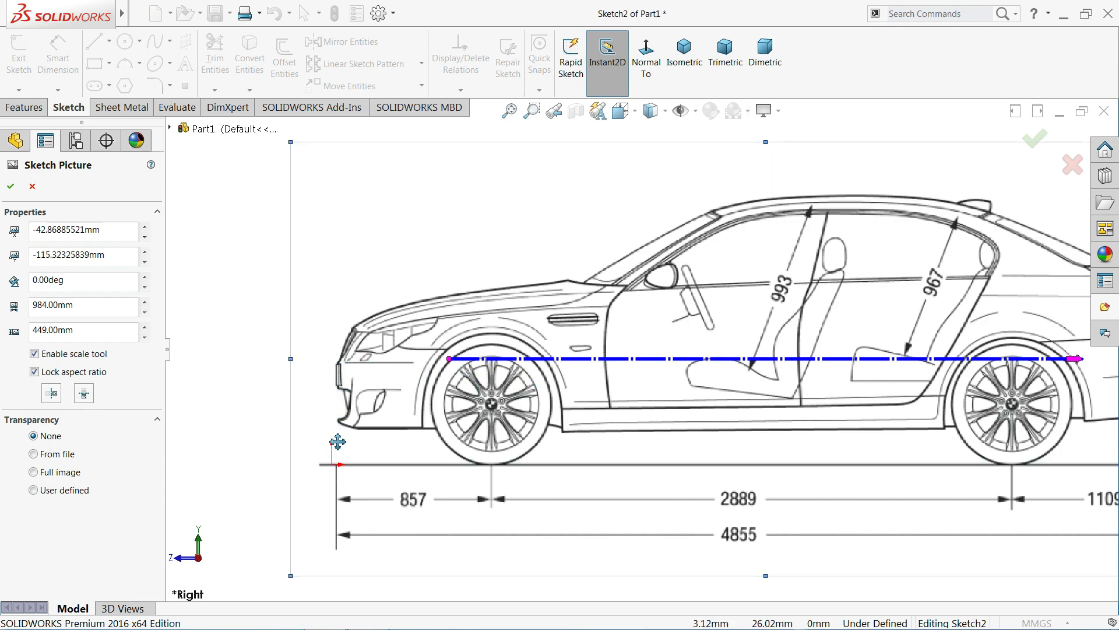
pyautogui.moveTo(370, 434); pyautogui.dragTo(371, 433)
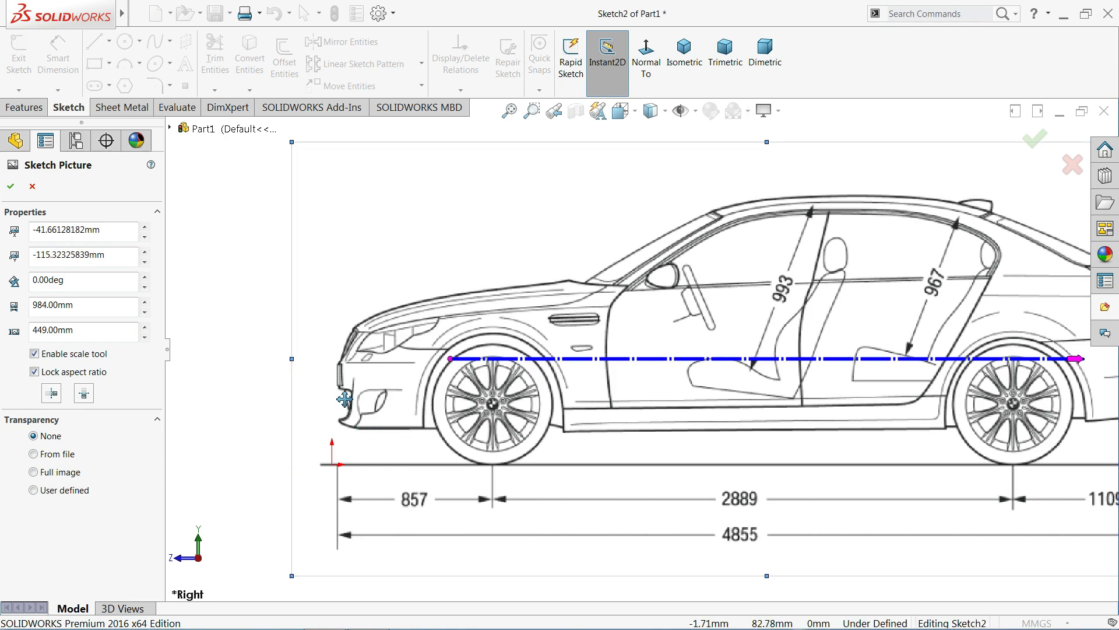
pyautogui.press('f')
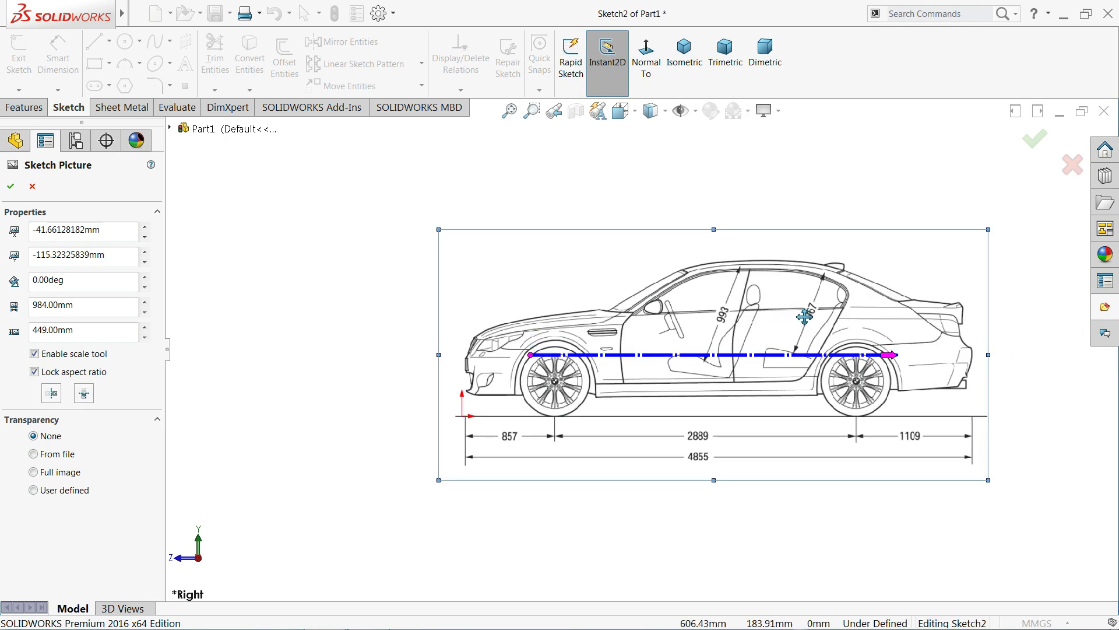
pyautogui.click(10, 187)
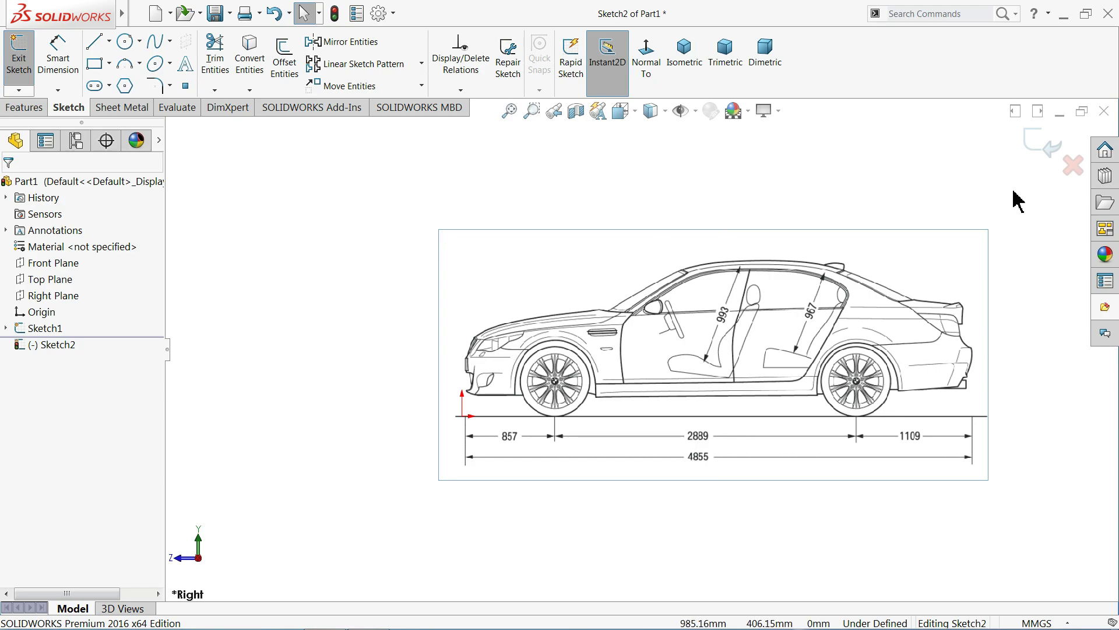
# Exit the side-view sketch, orbit to see both blueprints, and start a sketch on the Top Plane.
pyautogui.click(1045, 146)
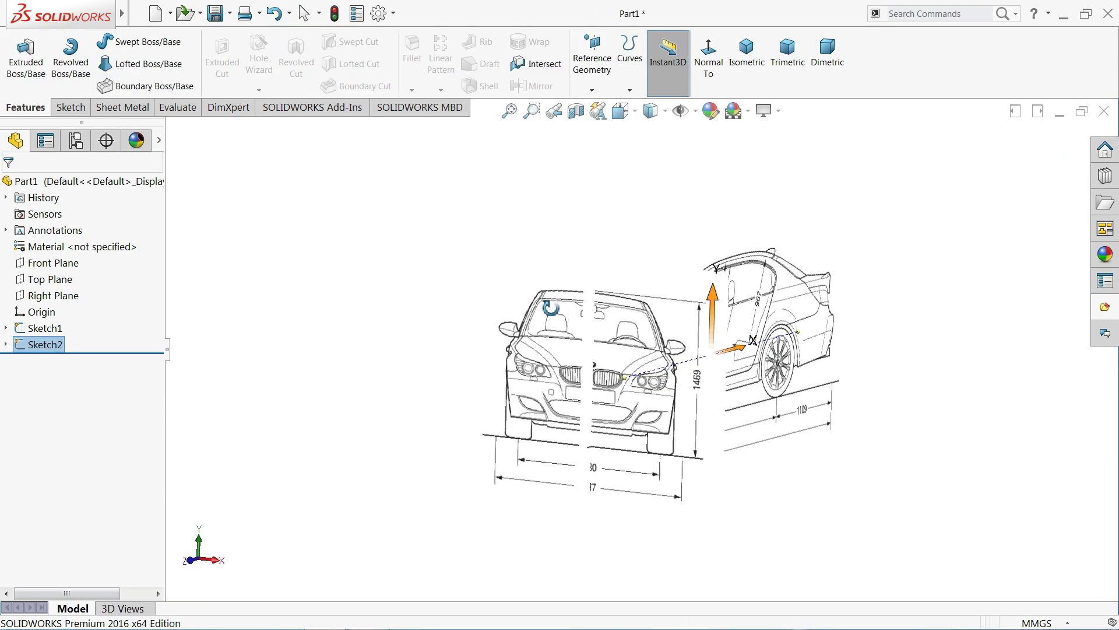
pyautogui.moveTo(549, 308)
pyautogui.mouseDown(button='middle')
pyautogui.moveTo(587, 320)
pyautogui.moveTo(476, 346)
pyautogui.moveTo(453, 378)
pyautogui.moveTo(533, 385)
pyautogui.mouseUp(button='middle')
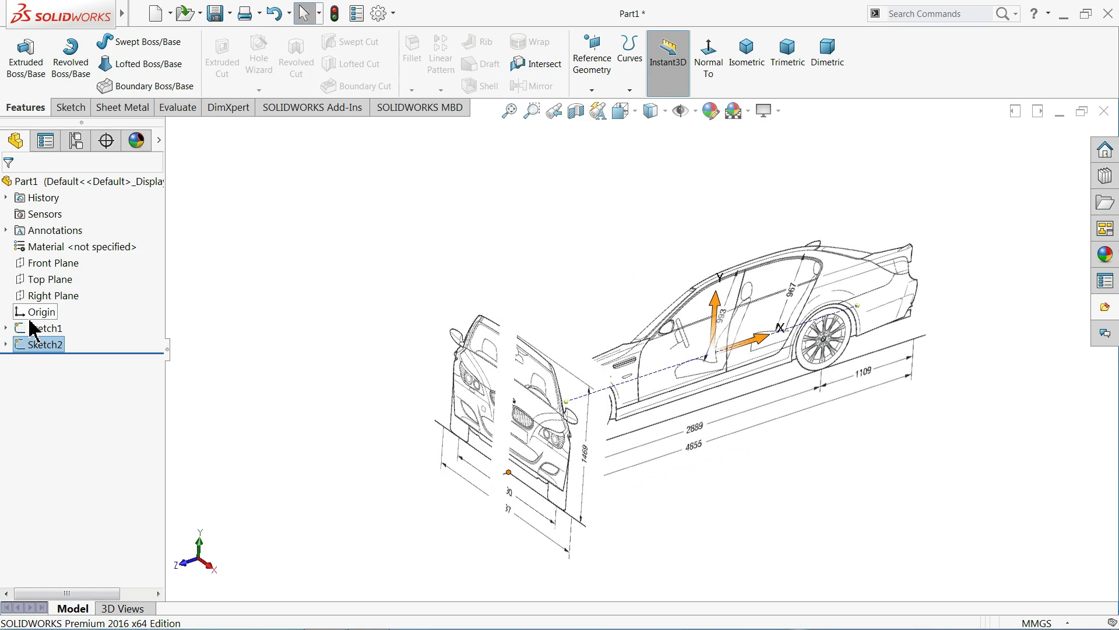
pyautogui.click(50, 279)
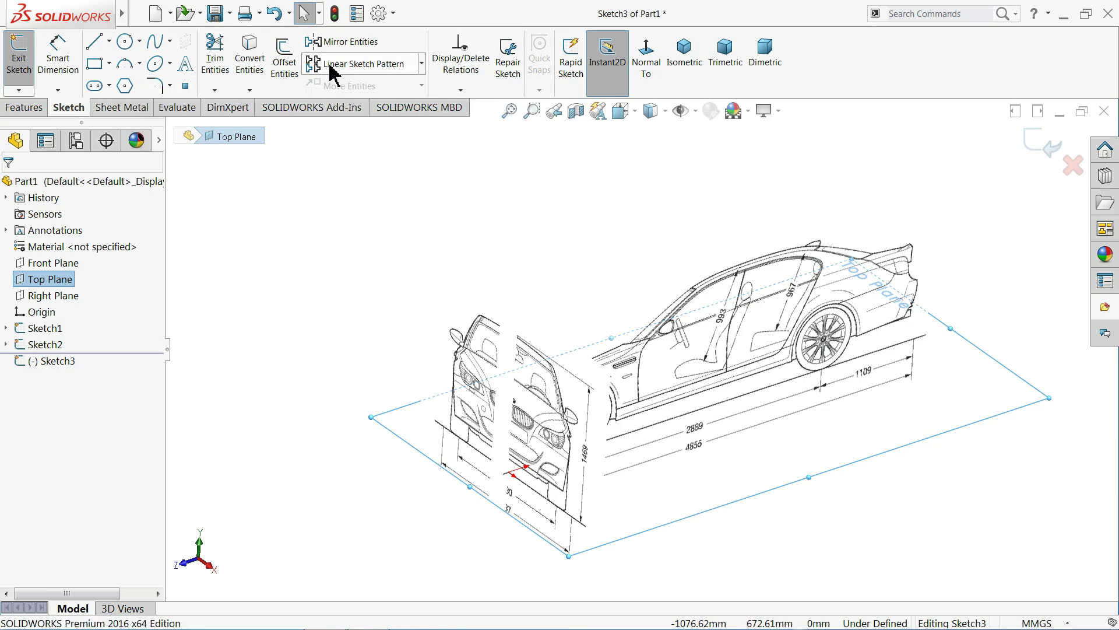
# Insert the T1 top-view image as a sketch picture rotated 90 degrees.
pyautogui.click(189, 13)
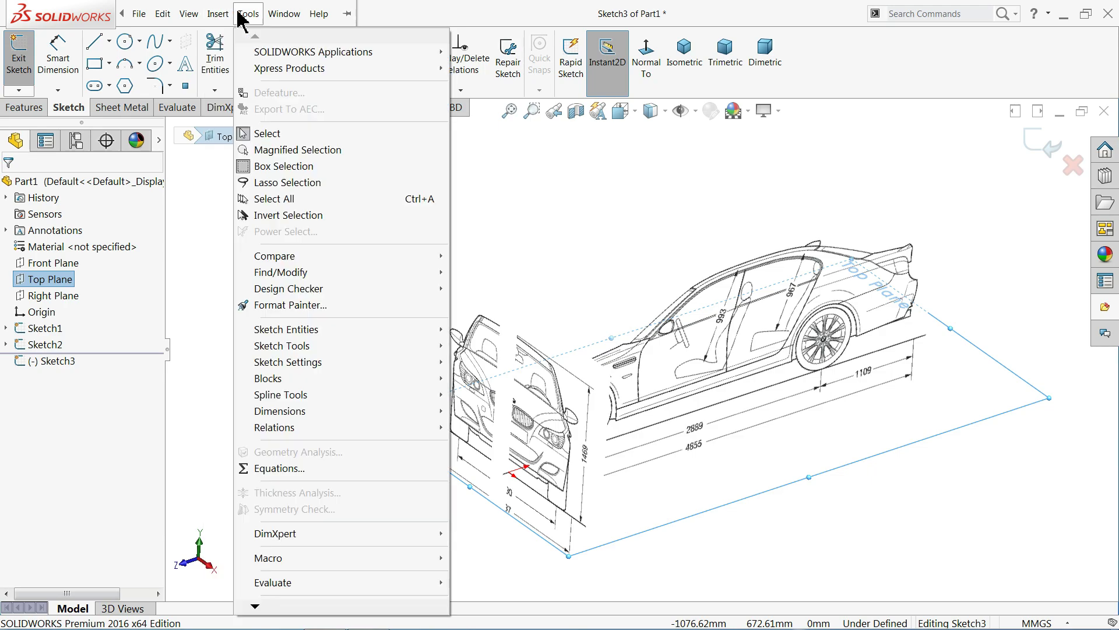
pyautogui.moveTo(282, 345)
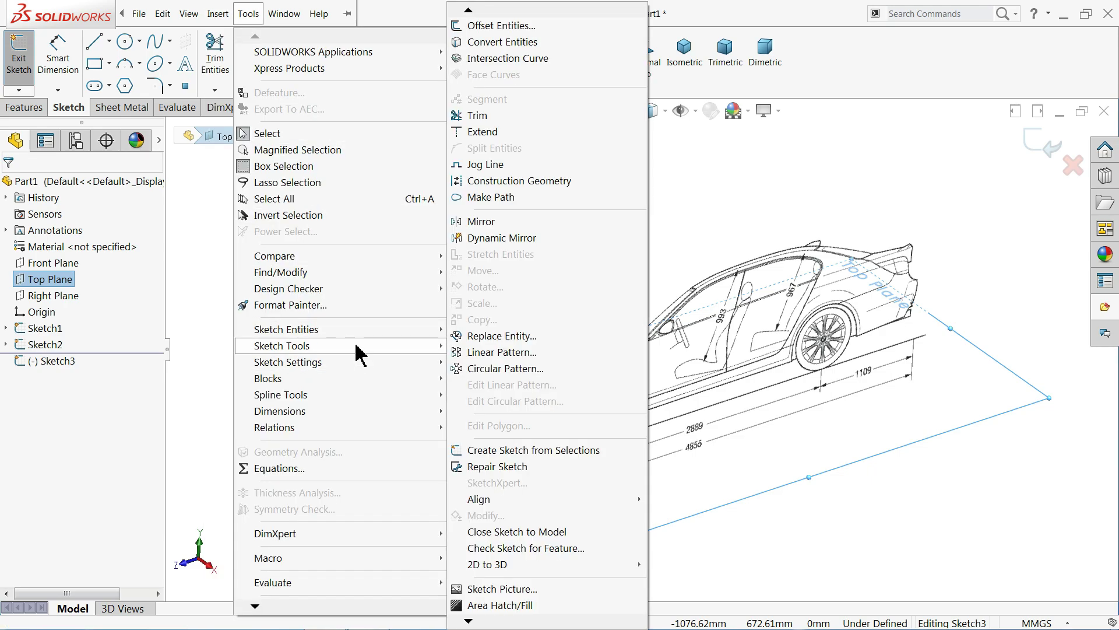
pyautogui.click(502, 589)
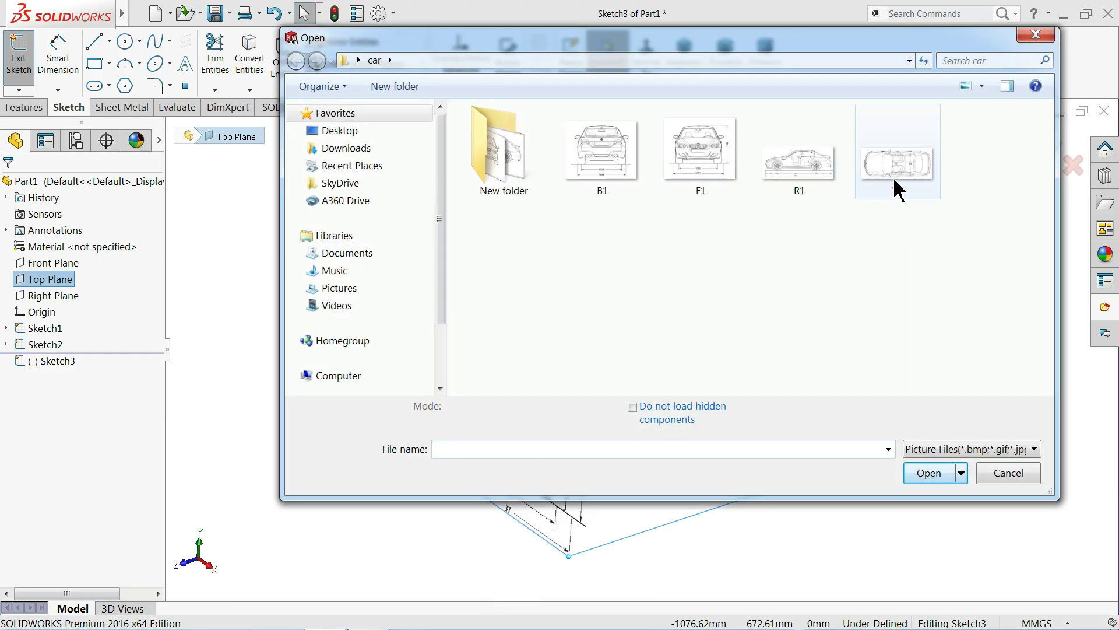
pyautogui.click(897, 162)
pyautogui.click(928, 462)
pyautogui.scroll(-2, 722, 487)
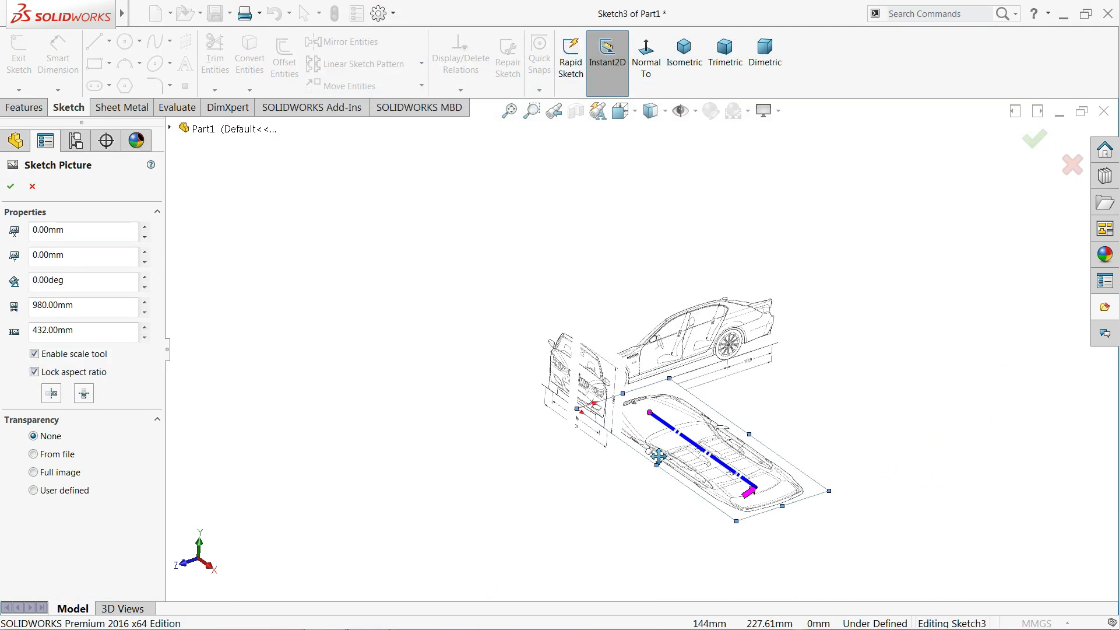
pyautogui.scroll(-2, 721, 488)
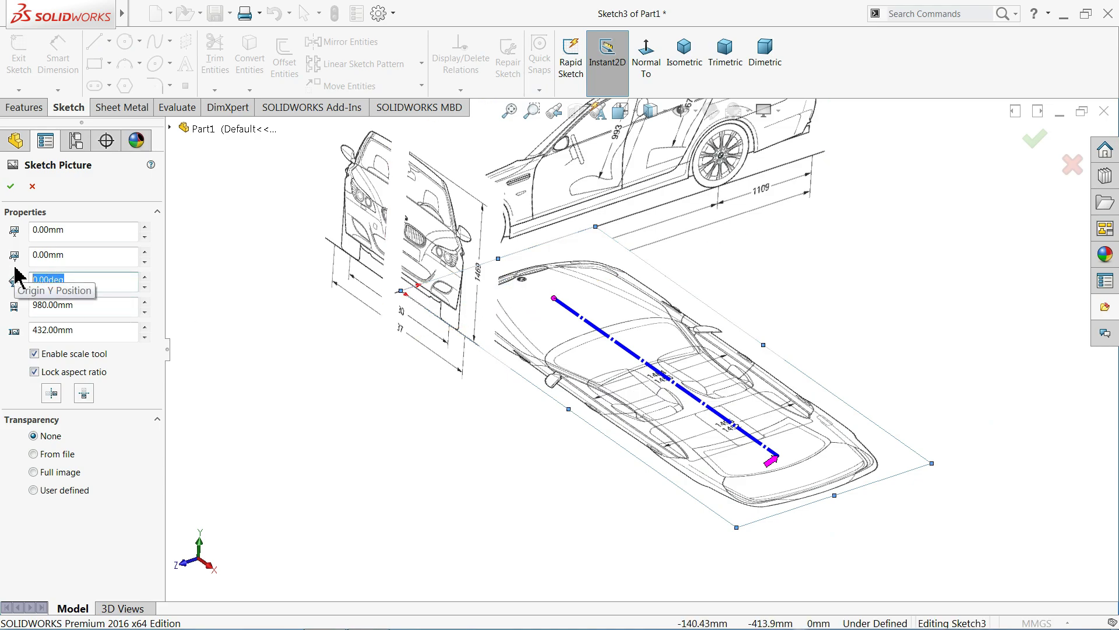
pyautogui.write('90')
pyautogui.write('.00deg')
pyautogui.press('Return')
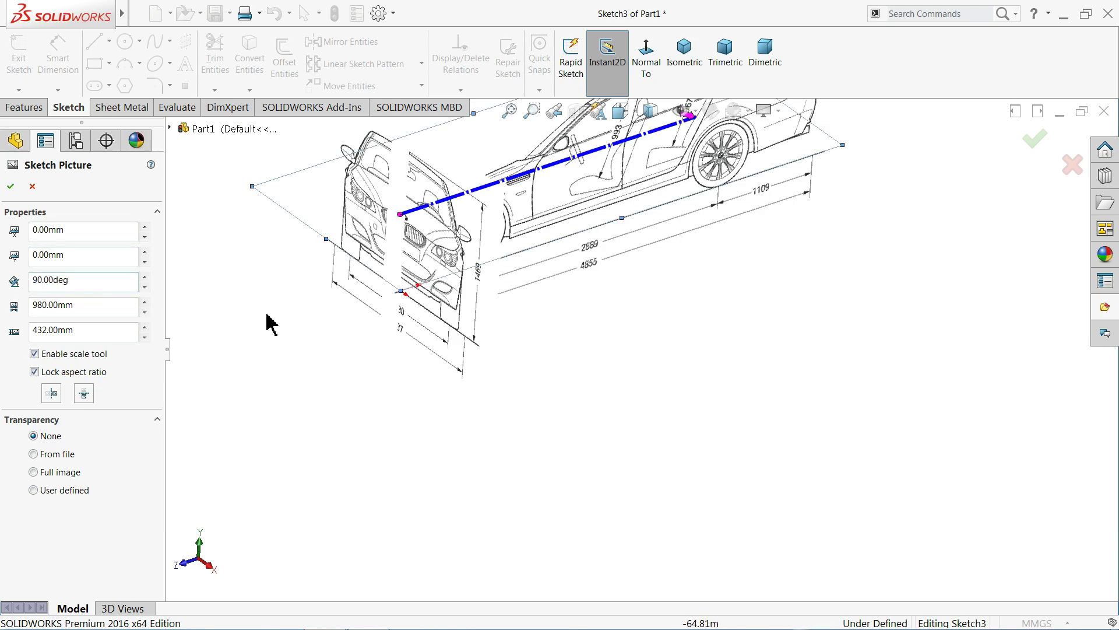
pyautogui.scroll(3, 431, 322)
pyautogui.moveTo(494, 306); pyautogui.dragTo(494, 415, button='middle')
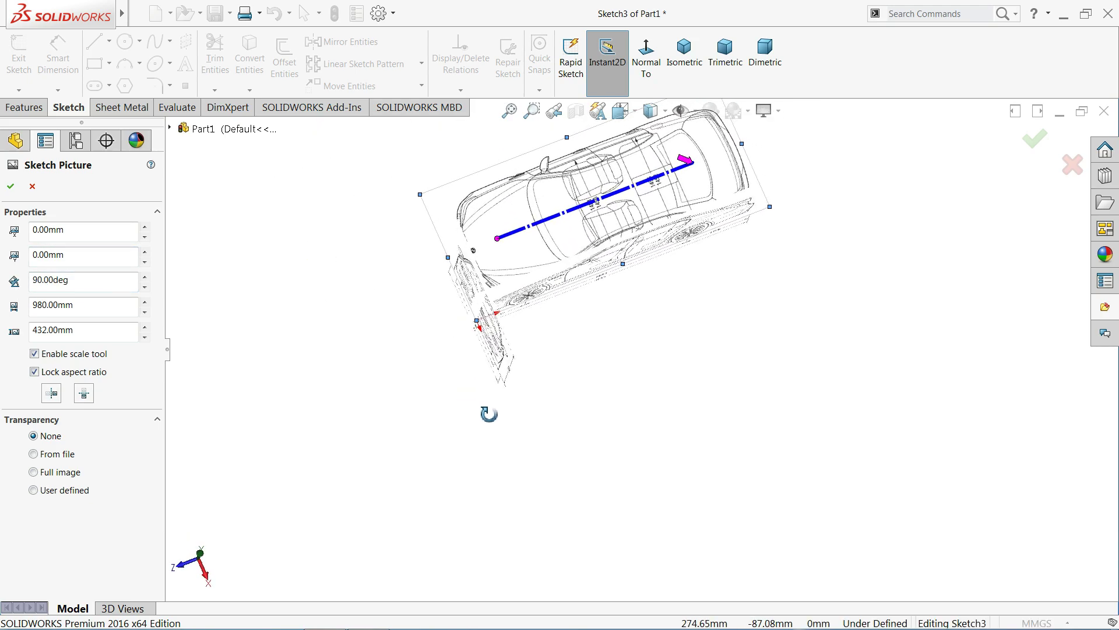
# Align the top-view picture's front grille with the origin, accept it, and view all three blueprints in 3D.
pyautogui.click(646, 56)
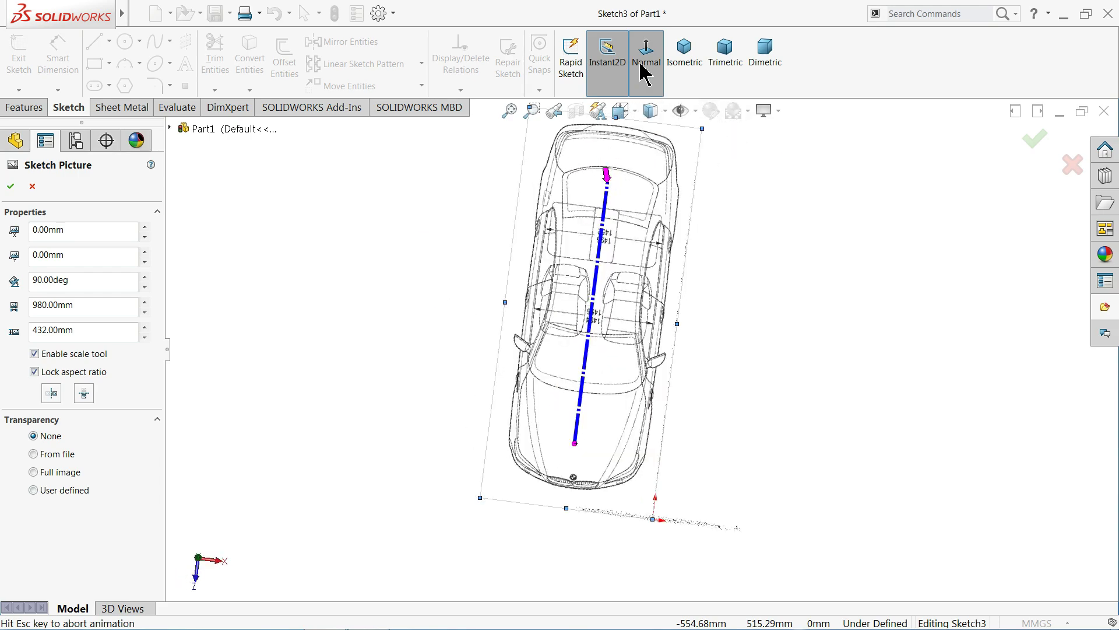
pyautogui.scroll(-2, 547, 329)
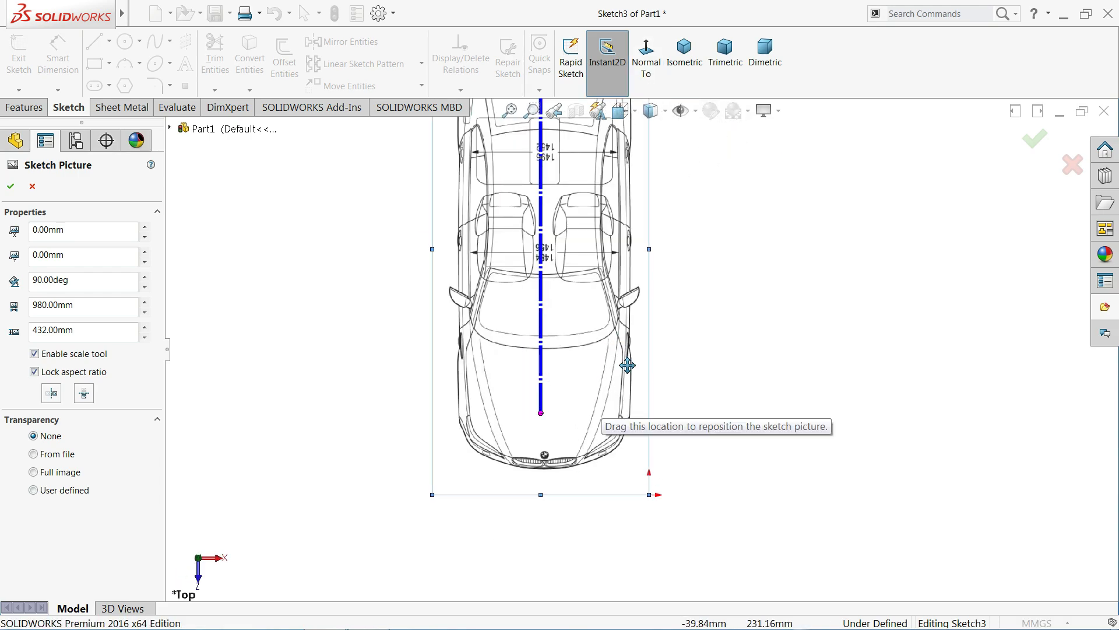
pyautogui.scroll(-2, 630, 368)
pyautogui.scroll(1, 591, 404)
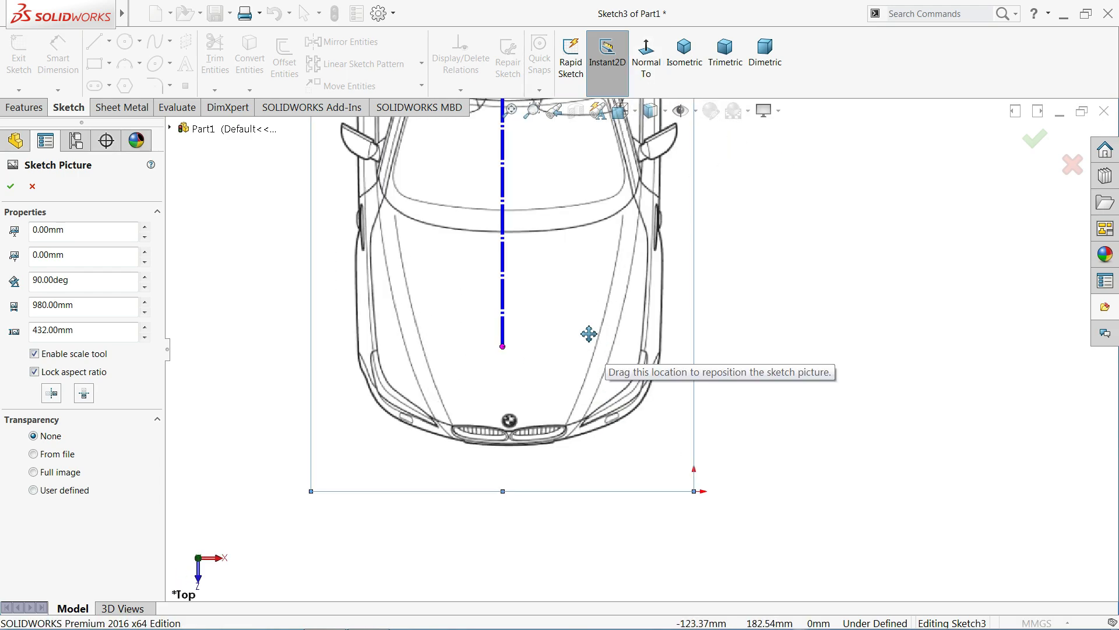
pyautogui.moveTo(588, 330); pyautogui.dragTo(768, 363)
pyautogui.scroll(-2, 682, 466)
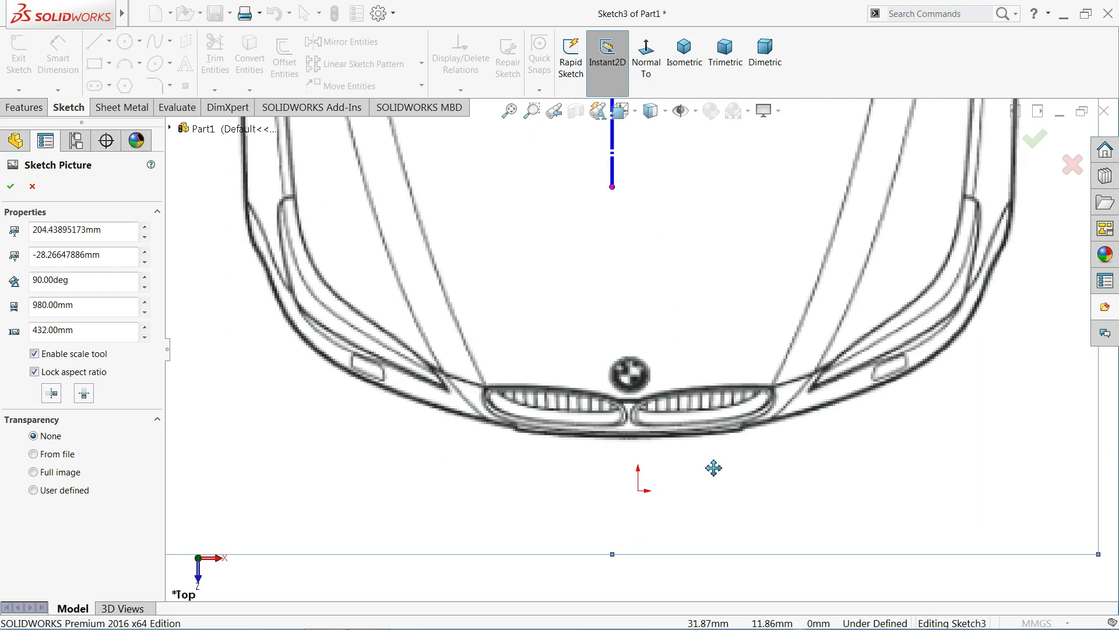
pyautogui.scroll(-2, 682, 421)
pyautogui.scroll(-2, 695, 313)
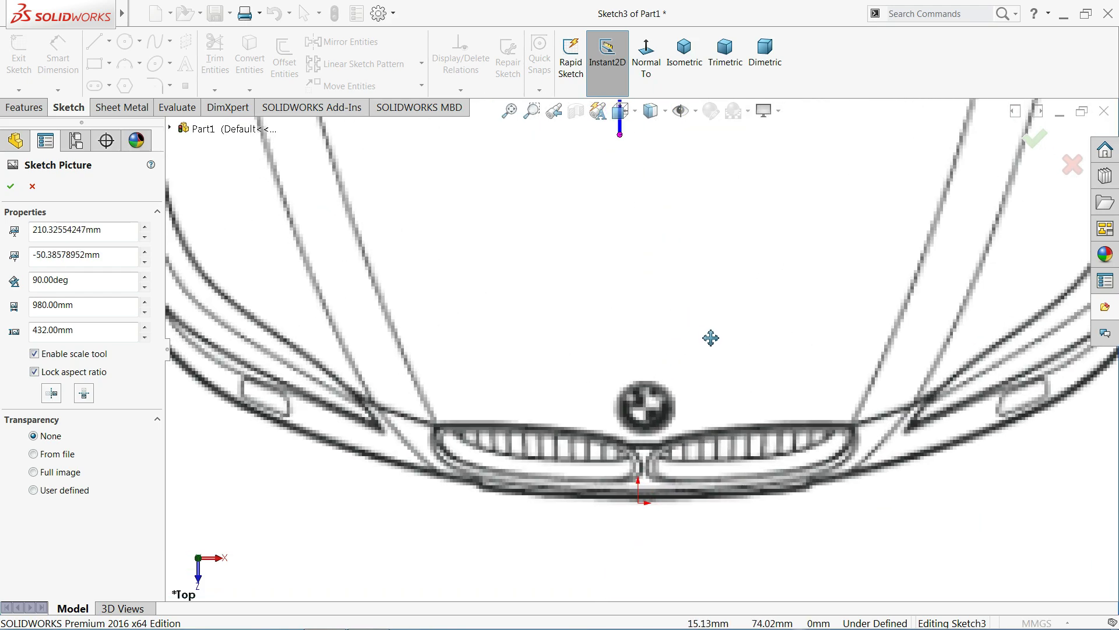
pyautogui.moveTo(695, 313); pyautogui.dragTo(707, 338)
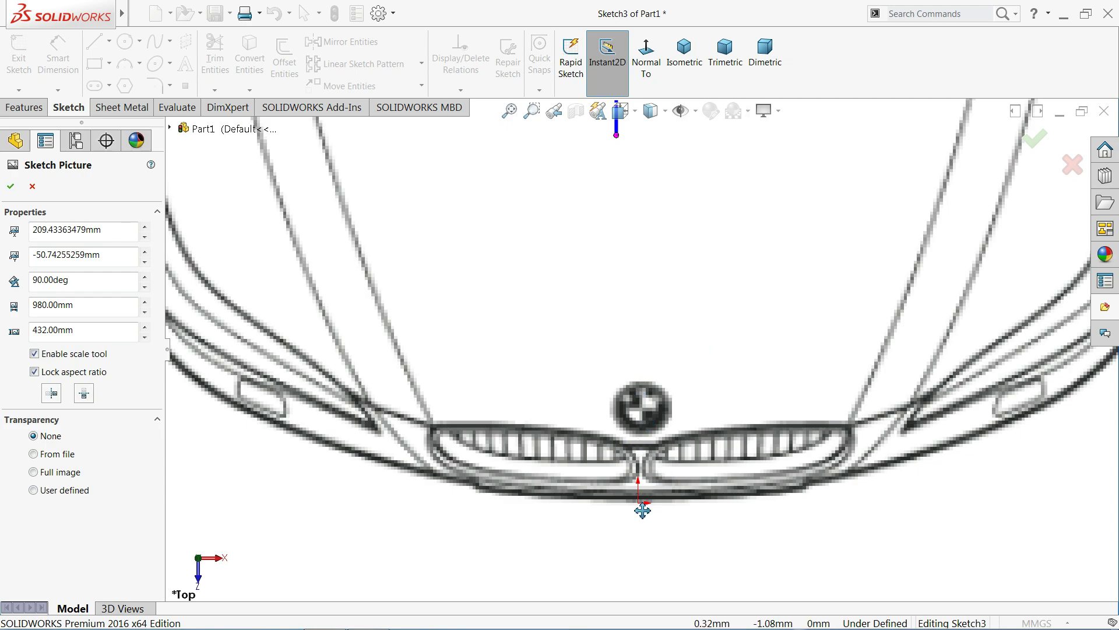
pyautogui.scroll(4, 593, 443)
pyautogui.scroll(2, 577, 393)
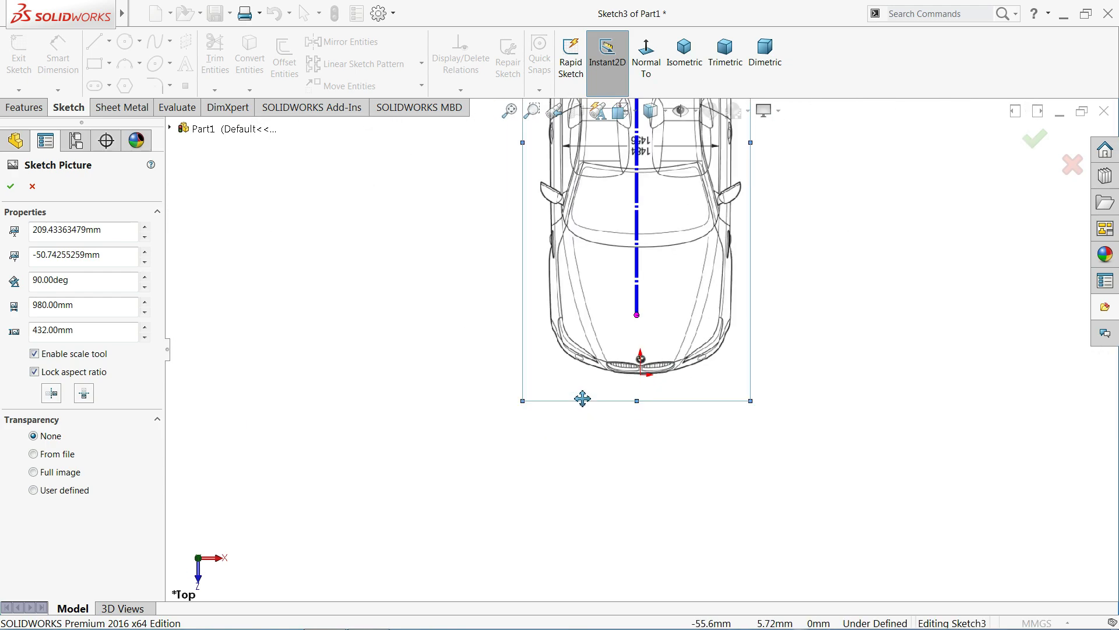
pyautogui.scroll(2, 691, 244)
pyautogui.scroll(2, 656, 291)
pyautogui.scroll(-2, 657, 291)
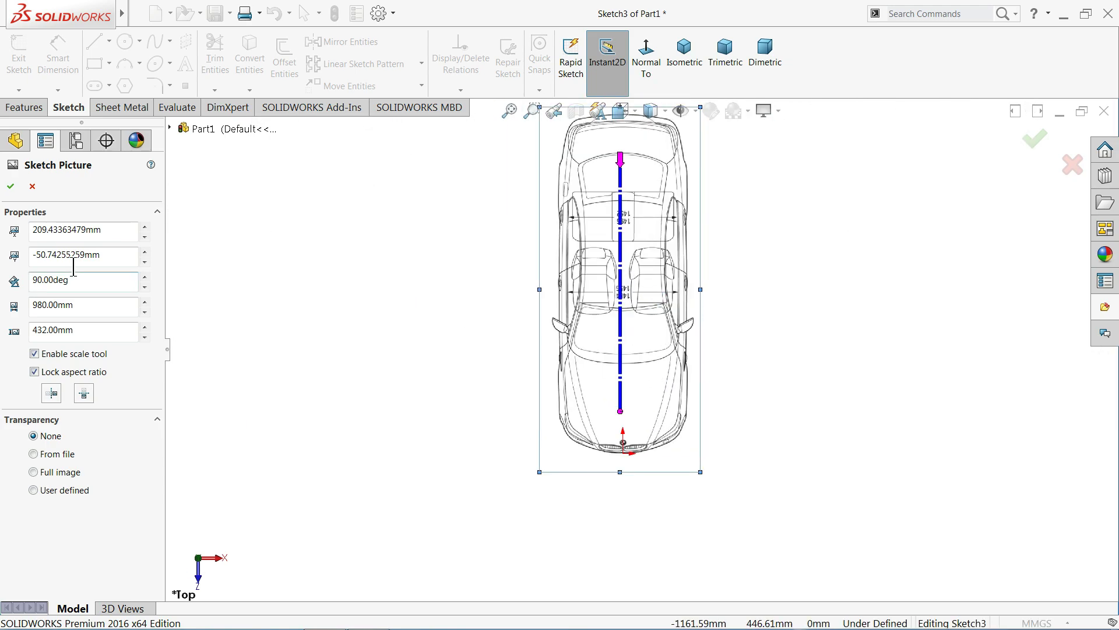
pyautogui.click(11, 187)
pyautogui.moveTo(411, 402)
pyautogui.mouseDown(button='middle')
pyautogui.moveTo(315, 289)
pyautogui.moveTo(358, 302)
pyautogui.moveTo(358, 417)
pyautogui.moveTo(356, 220)
pyautogui.mouseUp(button='middle')
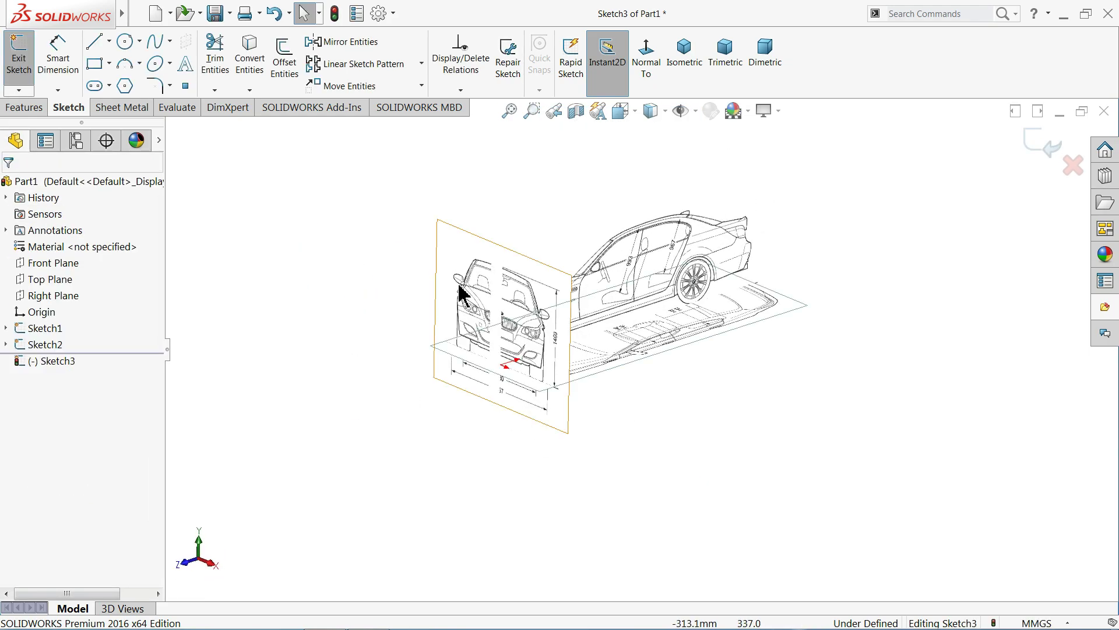
pyautogui.scroll(-3, 621, 333)
# Orbit to a side-on view of the blueprints and exit the top-view sketch.
pyautogui.moveTo(503, 290)
pyautogui.mouseDown(button='middle')
pyautogui.moveTo(457, 376)
pyautogui.moveTo(498, 533)
pyautogui.moveTo(470, 362)
pyautogui.moveTo(482, 322)
pyautogui.moveTo(472, 359)
pyautogui.mouseUp(button='middle')
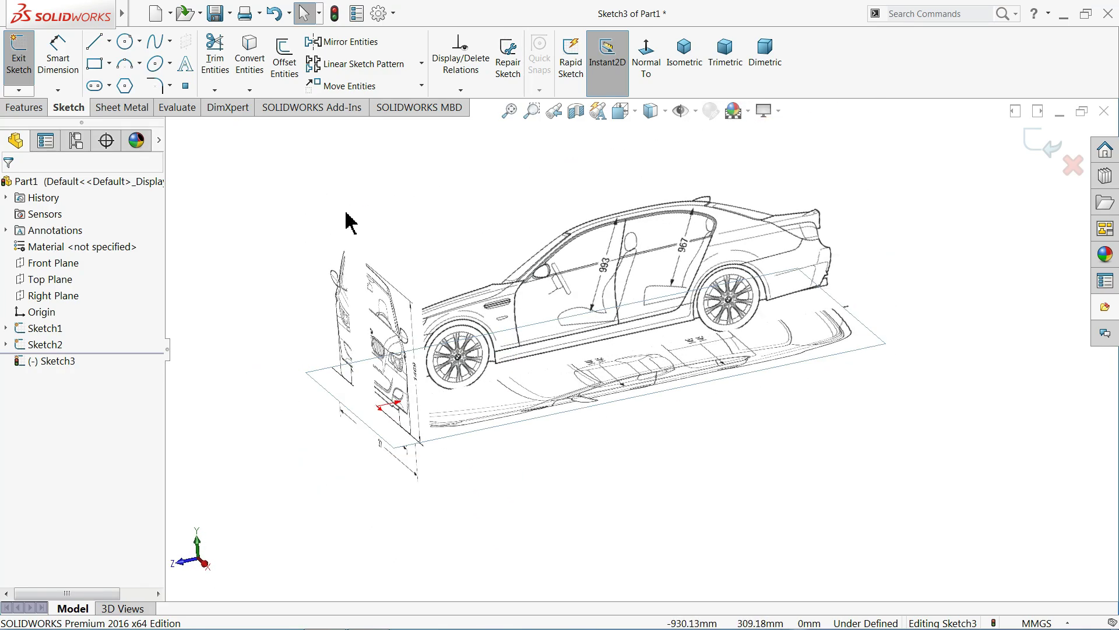
pyautogui.moveTo(350, 222); pyautogui.dragTo(360, 223, button='middle')
pyautogui.moveTo(813, 241)
pyautogui.mouseDown(button='middle')
pyautogui.moveTo(639, 293)
pyautogui.moveTo(665, 298)
pyautogui.moveTo(643, 288)
pyautogui.mouseUp(button='middle')
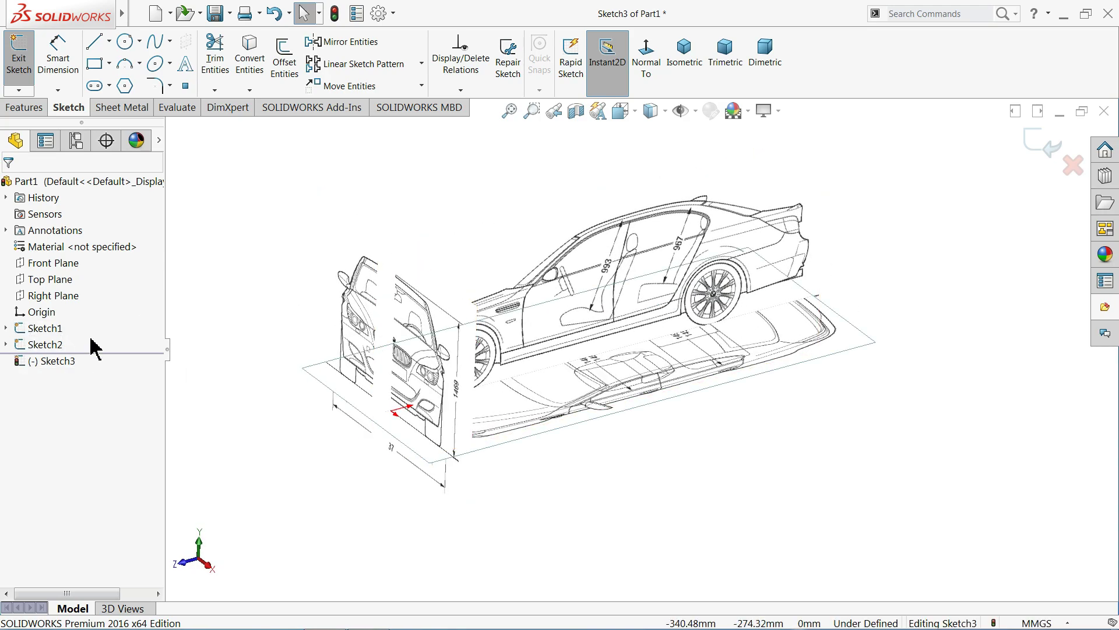
pyautogui.moveTo(232, 351)
pyautogui.mouseDown(button='middle')
pyautogui.moveTo(179, 285)
pyautogui.moveTo(263, 333)
pyautogui.mouseUp(button='middle')
pyautogui.click(51, 263)
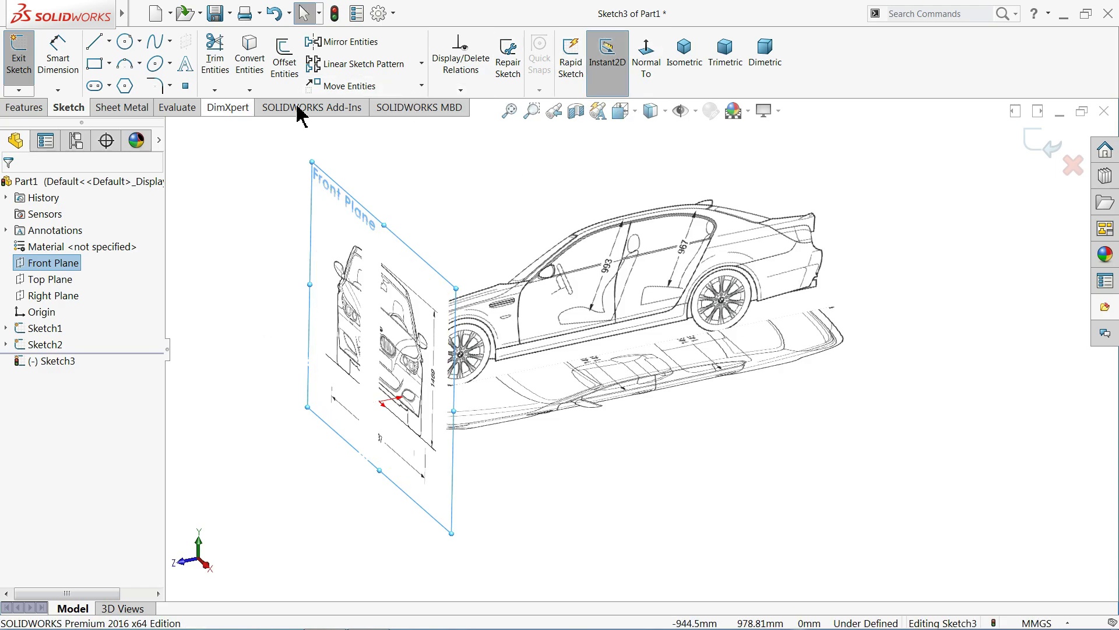
pyautogui.click(1042, 147)
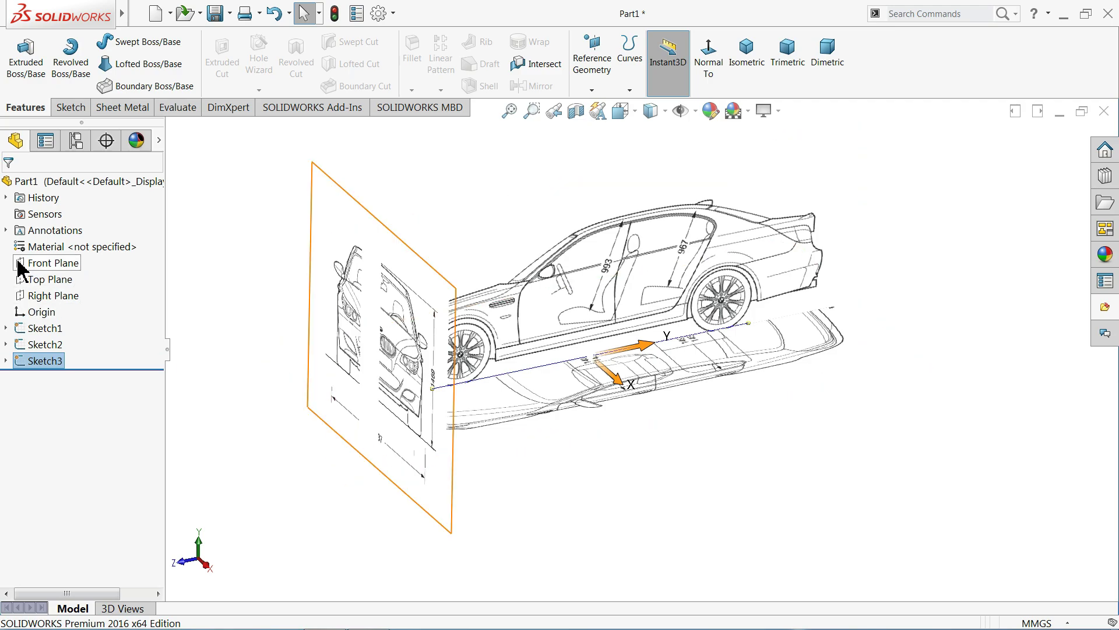
# Begin a new reference plane offset from the Front Plane via Reference Geometry.
pyautogui.click(52, 263)
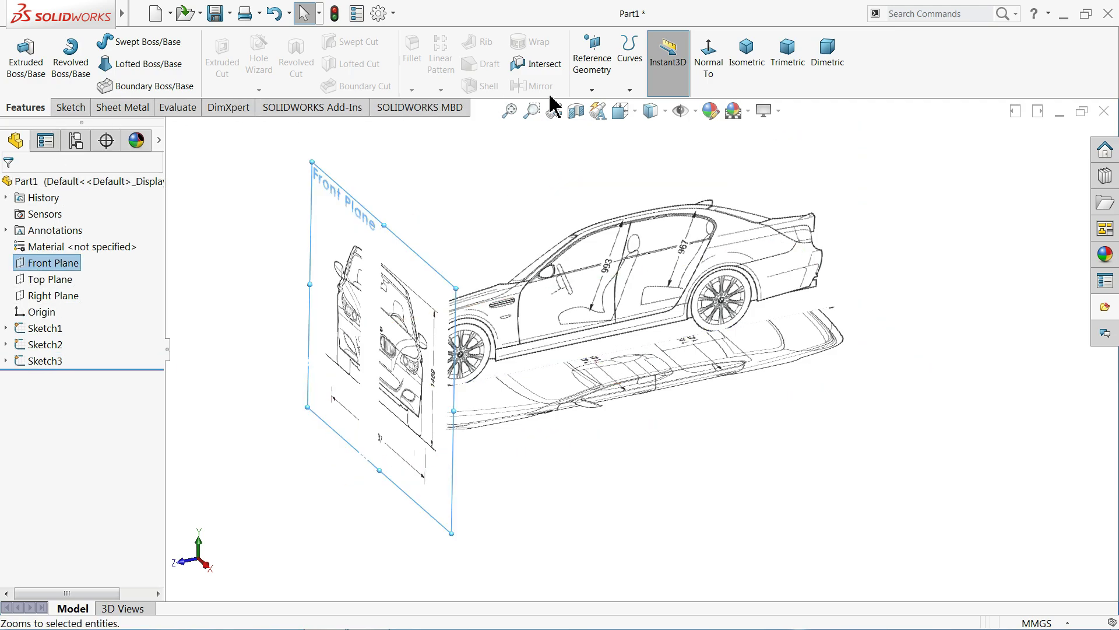
pyautogui.click(592, 91)
pyautogui.click(612, 103)
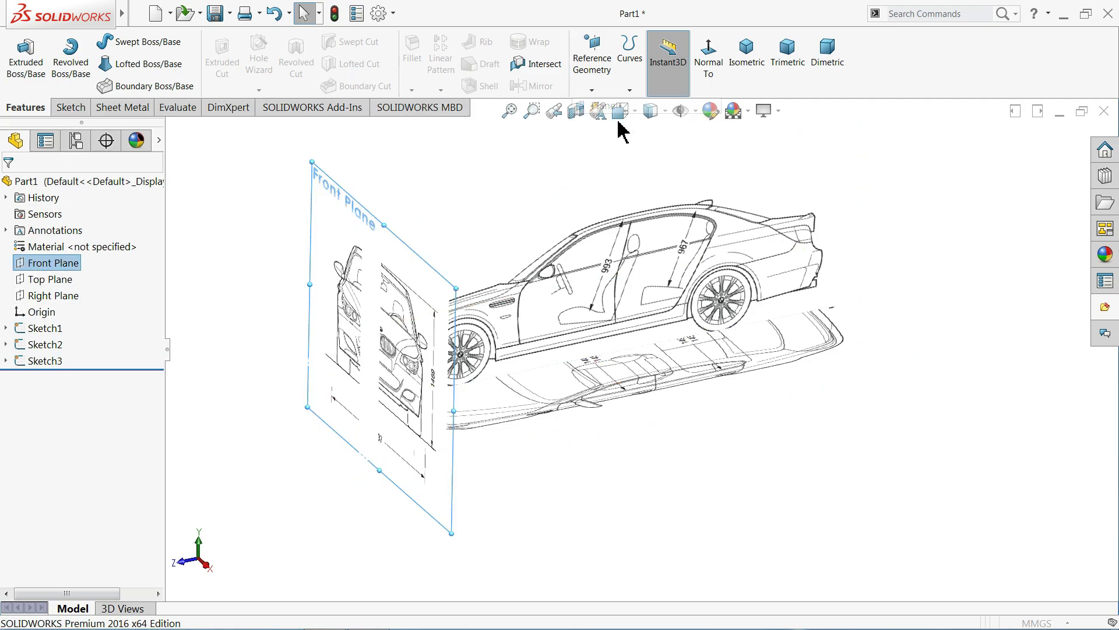
# Flip the plane offset behind the Front Plane, roughly push it back about 1000 mm, and switch to the side view.
pyautogui.moveTo(526, 273); pyautogui.dragTo(502, 256, button='middle')
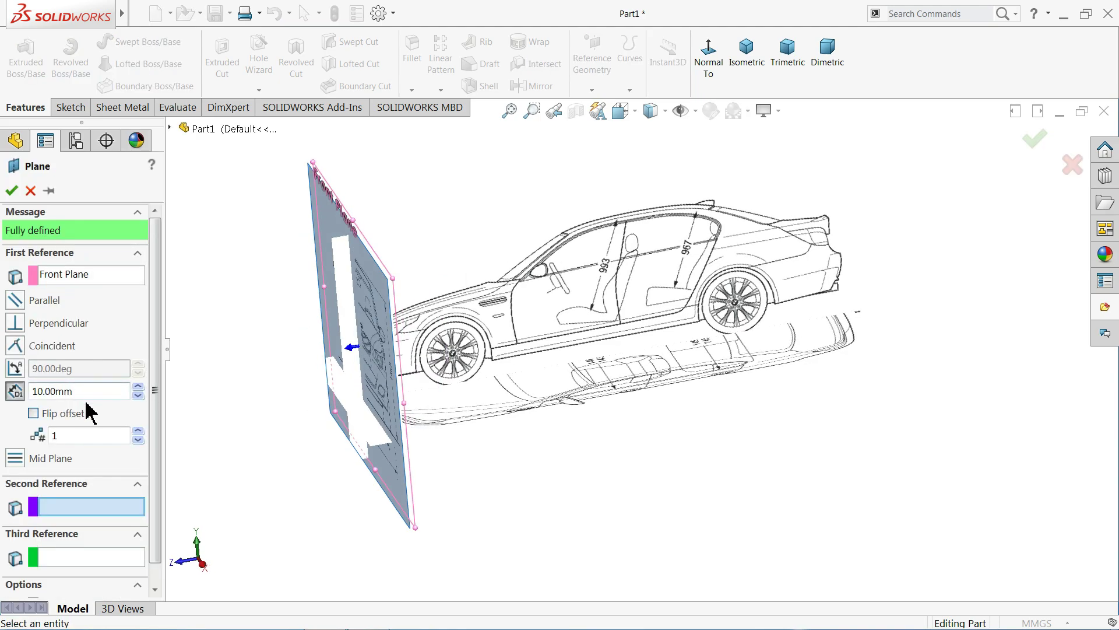
pyautogui.click(34, 414)
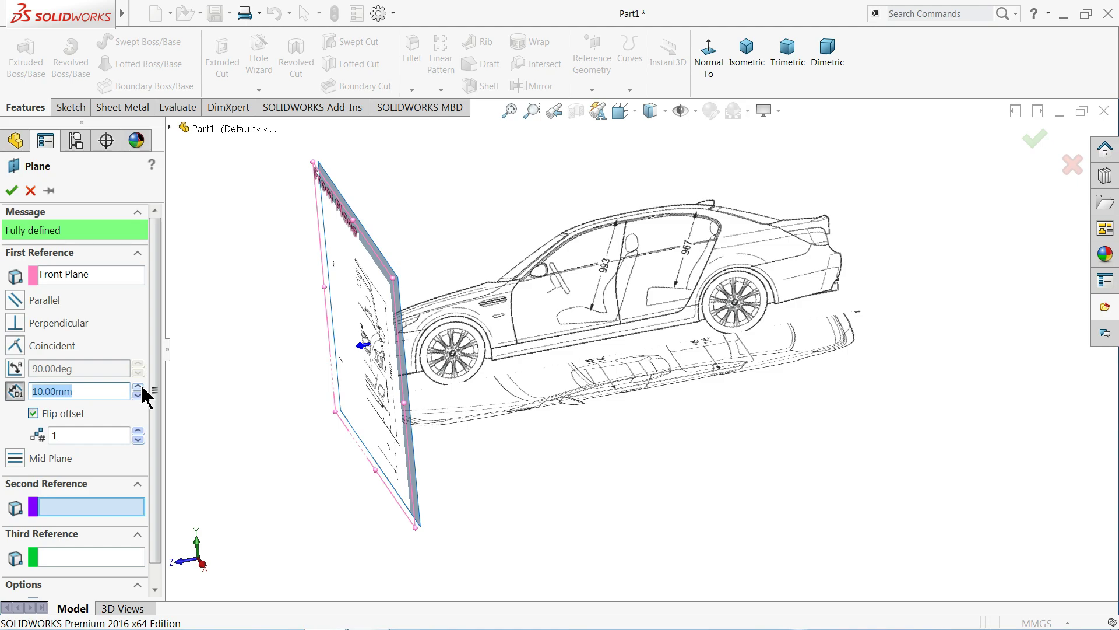
pyautogui.write('50')
pyautogui.press('Return')
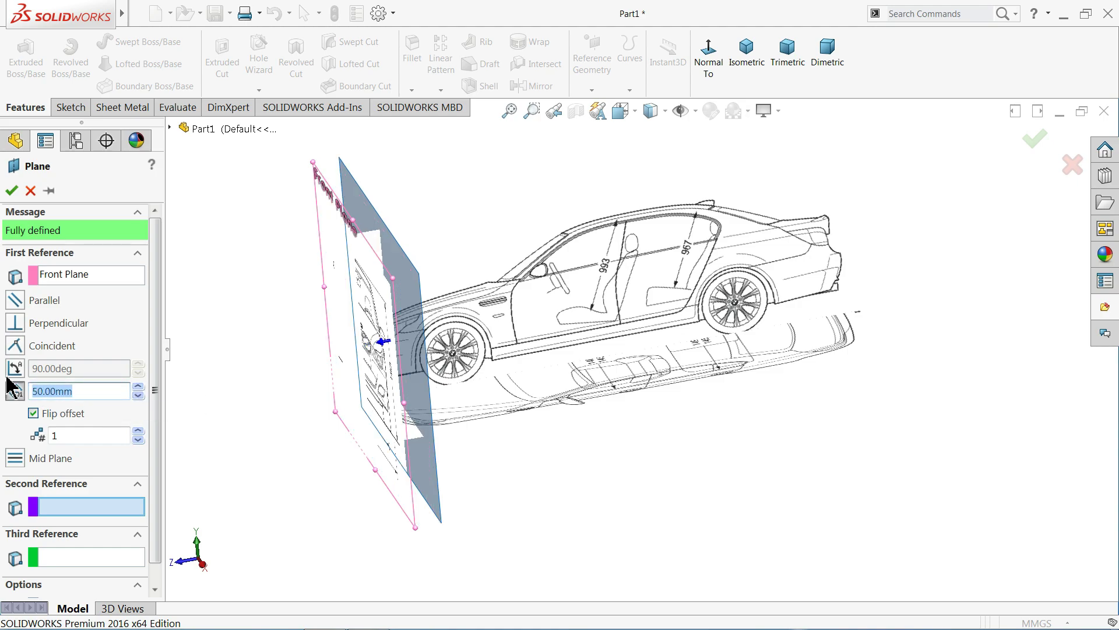
pyautogui.write('2')
pyautogui.press('Return')
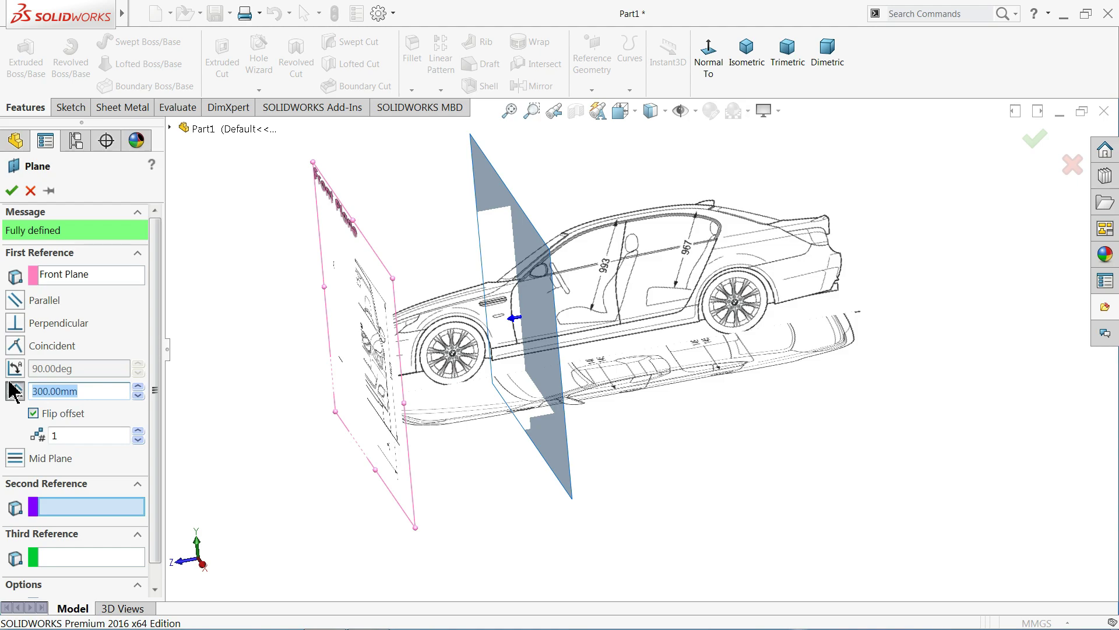
pyautogui.write('1000')
pyautogui.press('Return')
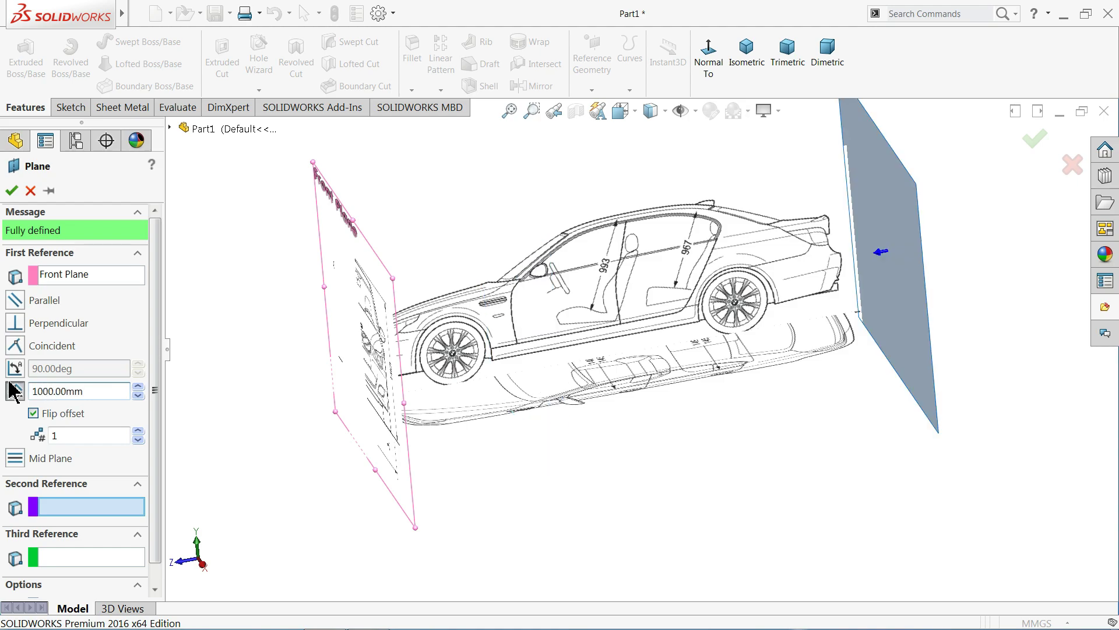
pyautogui.moveTo(595, 306); pyautogui.dragTo(604, 302, button='middle')
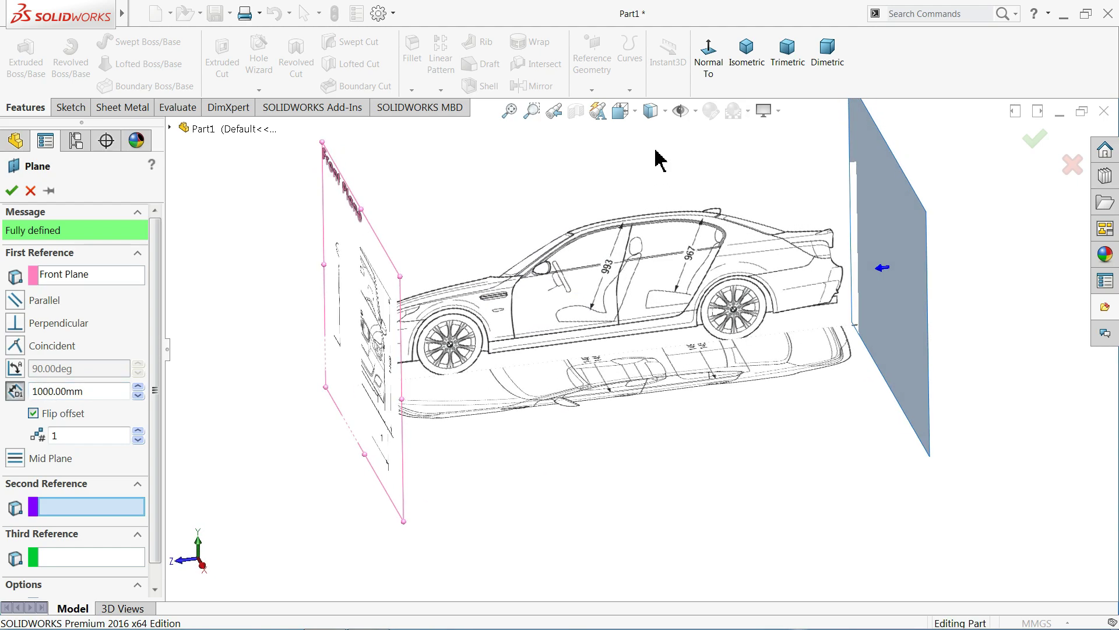
pyautogui.click(622, 110)
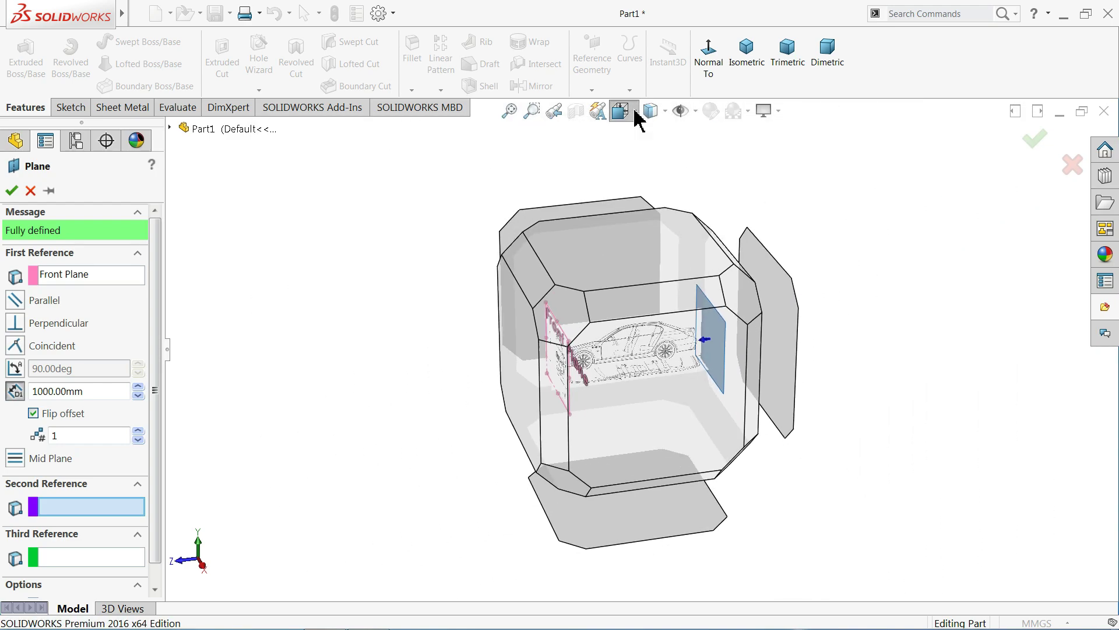
pyautogui.click(687, 411)
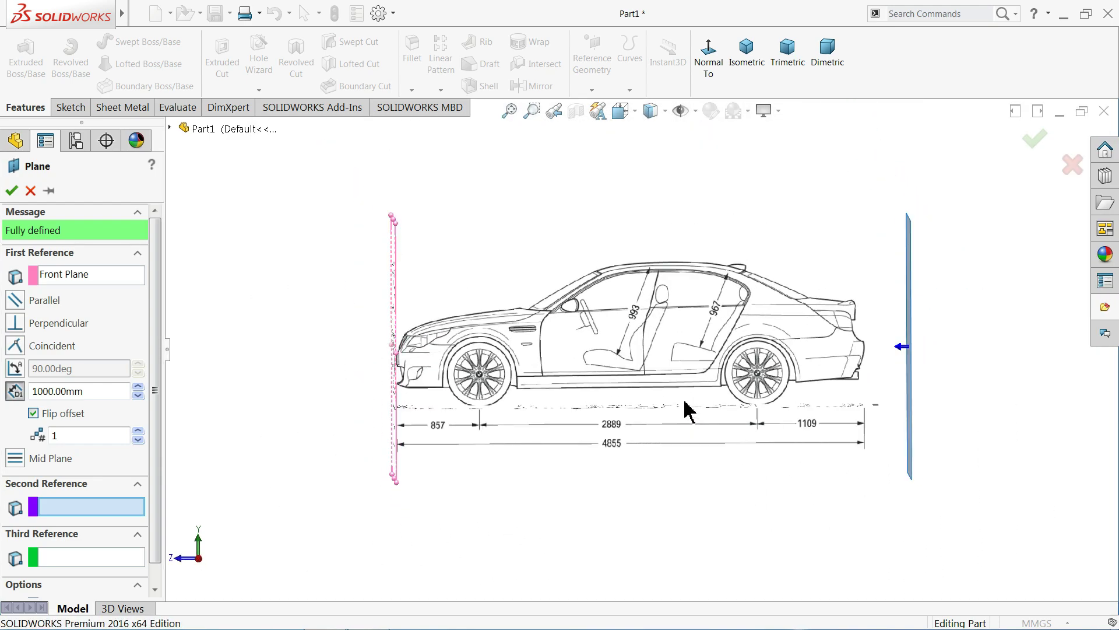
pyautogui.scroll(-2, 726, 413)
pyautogui.scroll(-2, 883, 376)
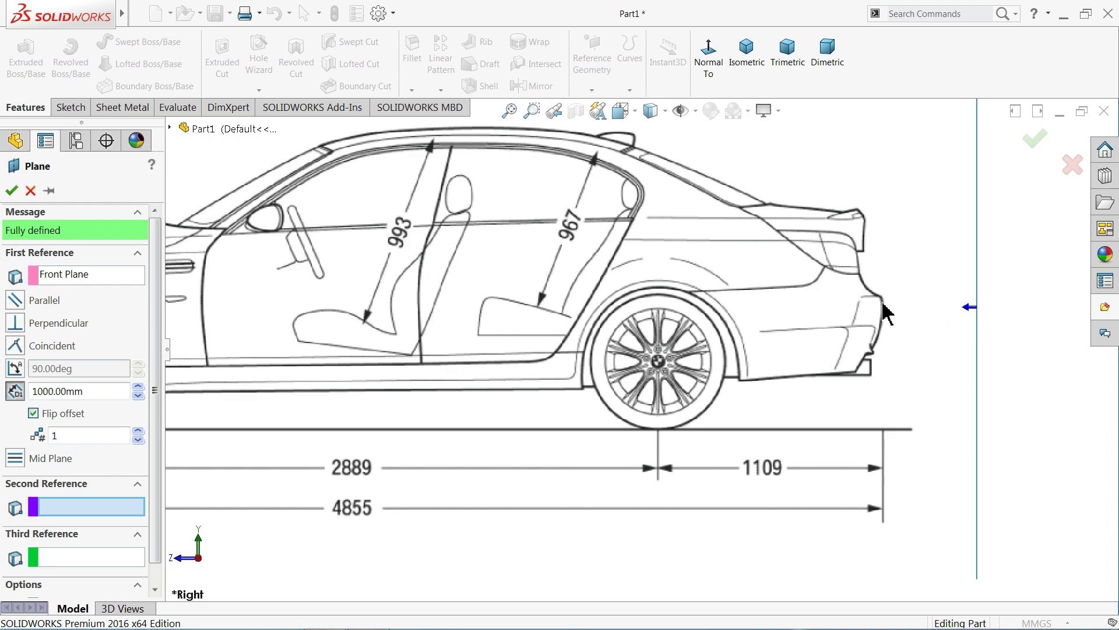
# Refine the offset through 920, 910 and 912 mm to settle on 913 mm at the car's rear.
pyautogui.moveTo(96, 391); pyautogui.dragTo(26, 394)
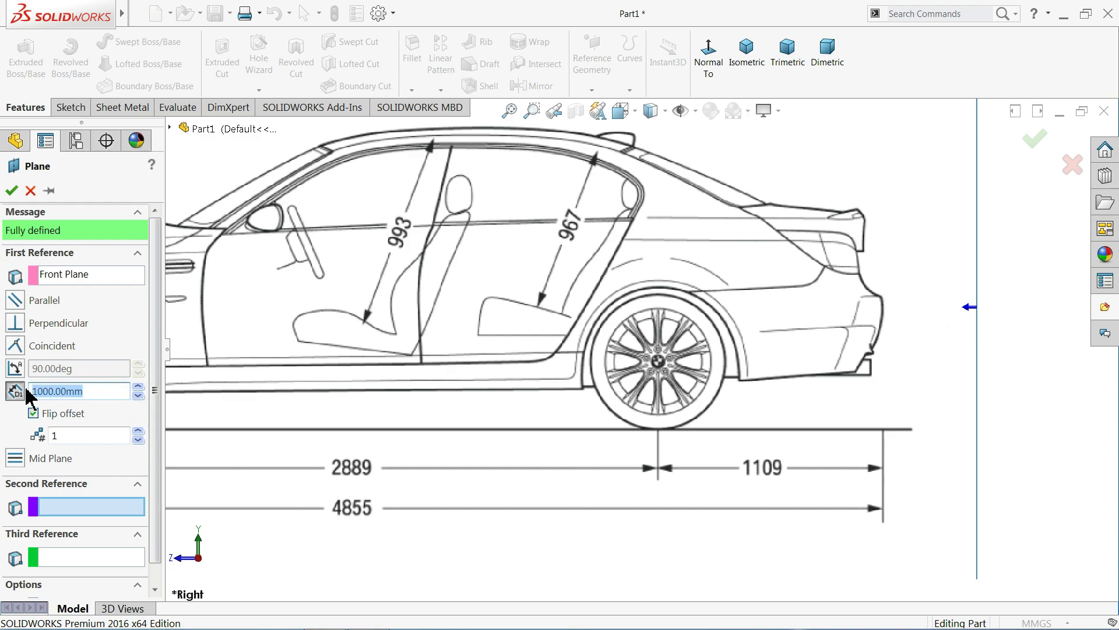
pyautogui.write('800')
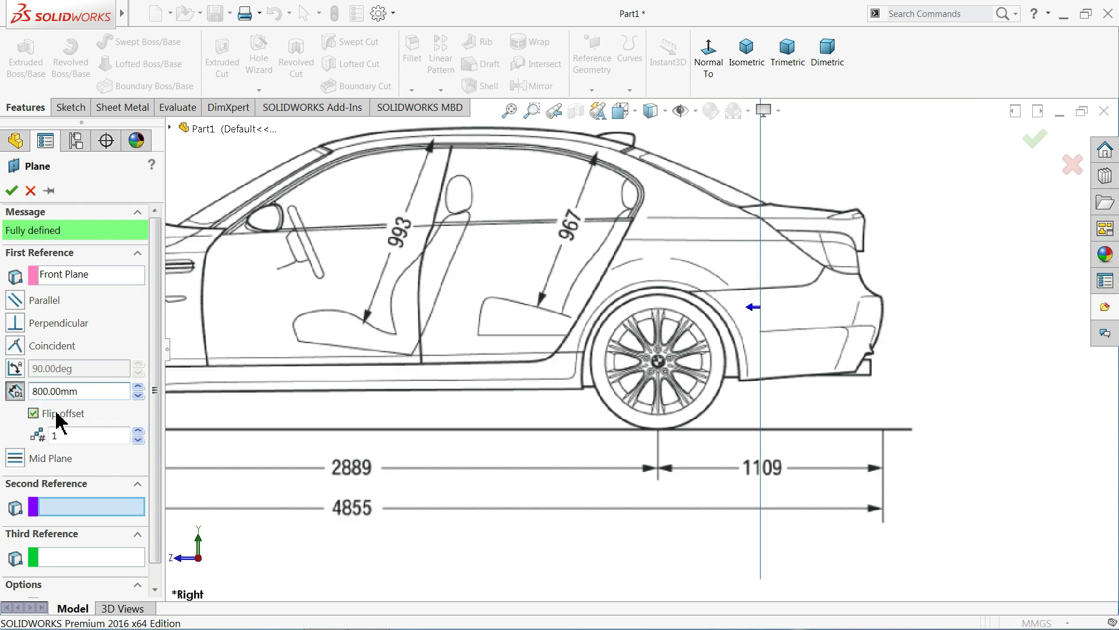
pyautogui.moveTo(85, 392); pyautogui.dragTo(18, 396)
pyautogui.write('900')
pyautogui.moveTo(103, 391); pyautogui.dragTo(17, 395)
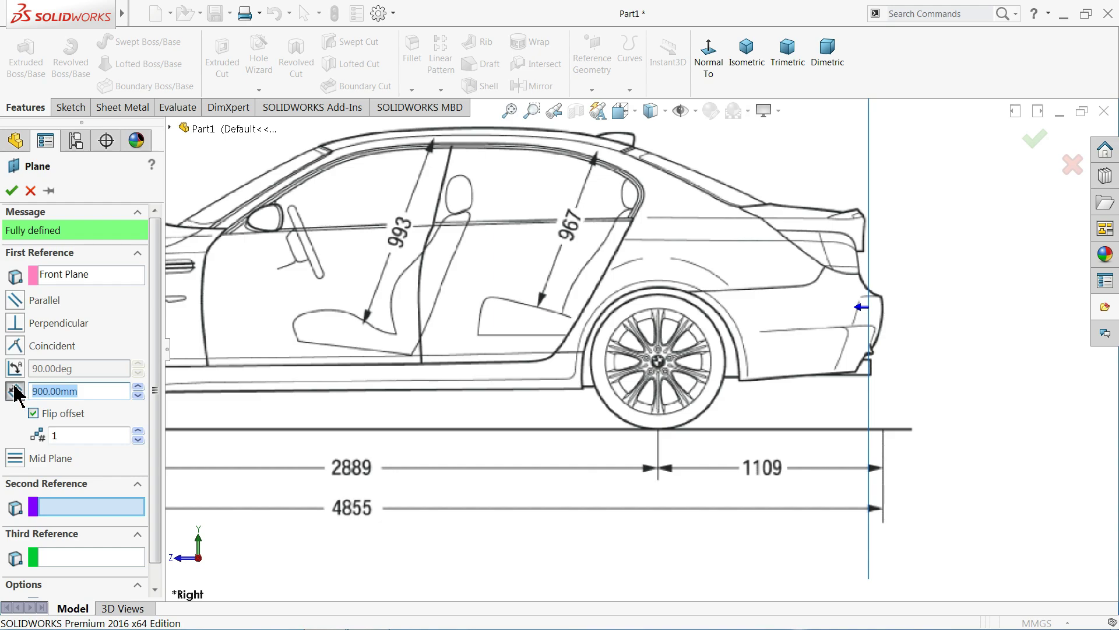
pyautogui.write('920')
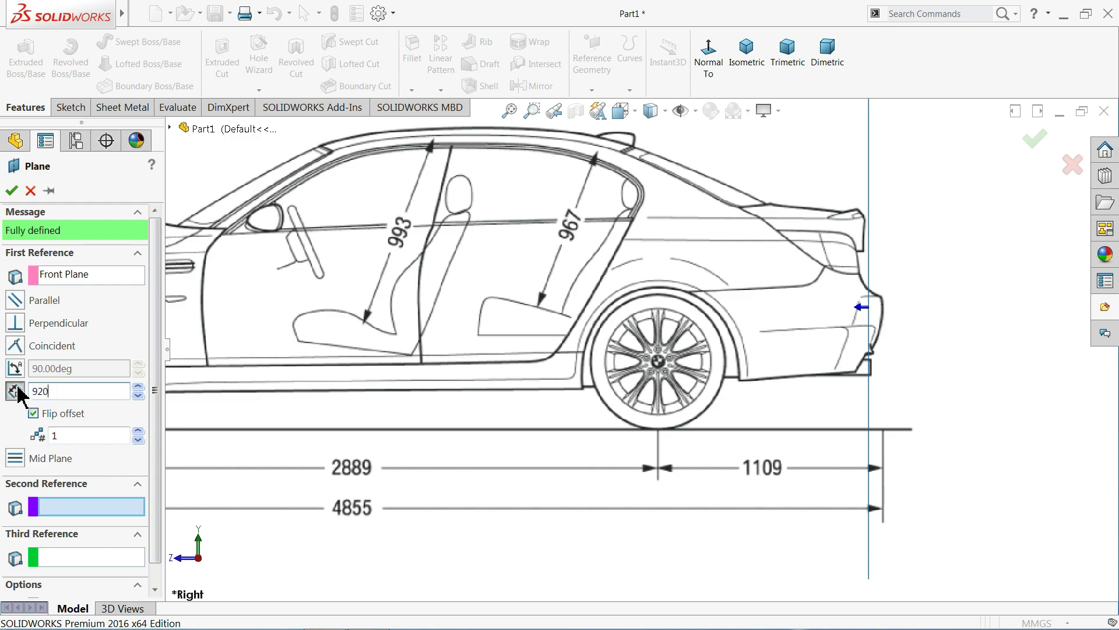
pyautogui.press('Return')
pyautogui.moveTo(78, 393); pyautogui.dragTo(16, 391)
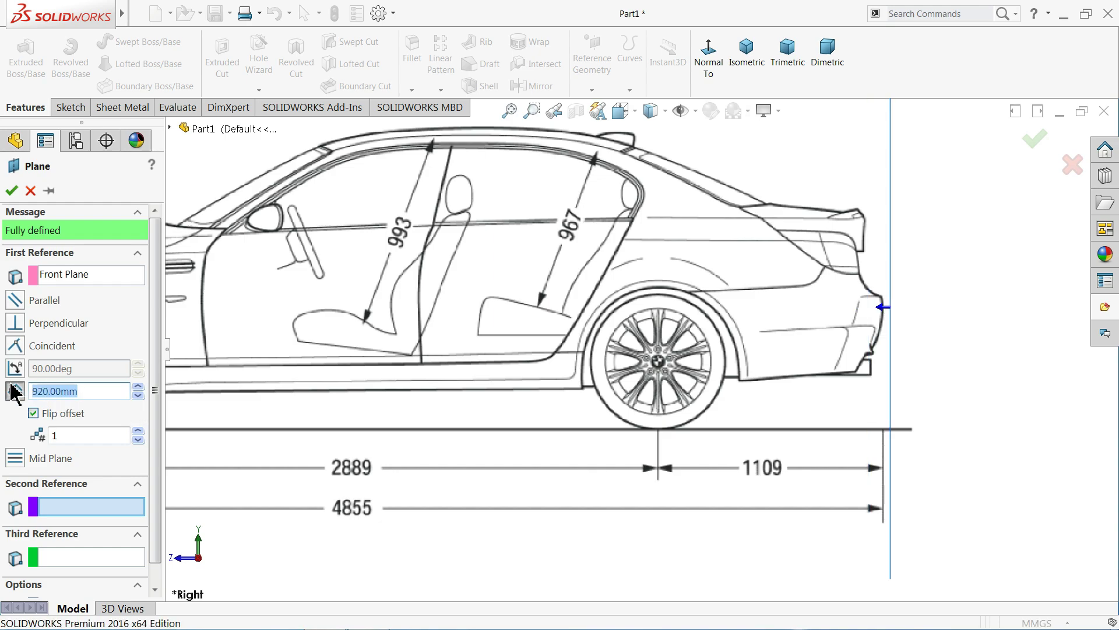
pyautogui.write('910')
pyautogui.press('Return')
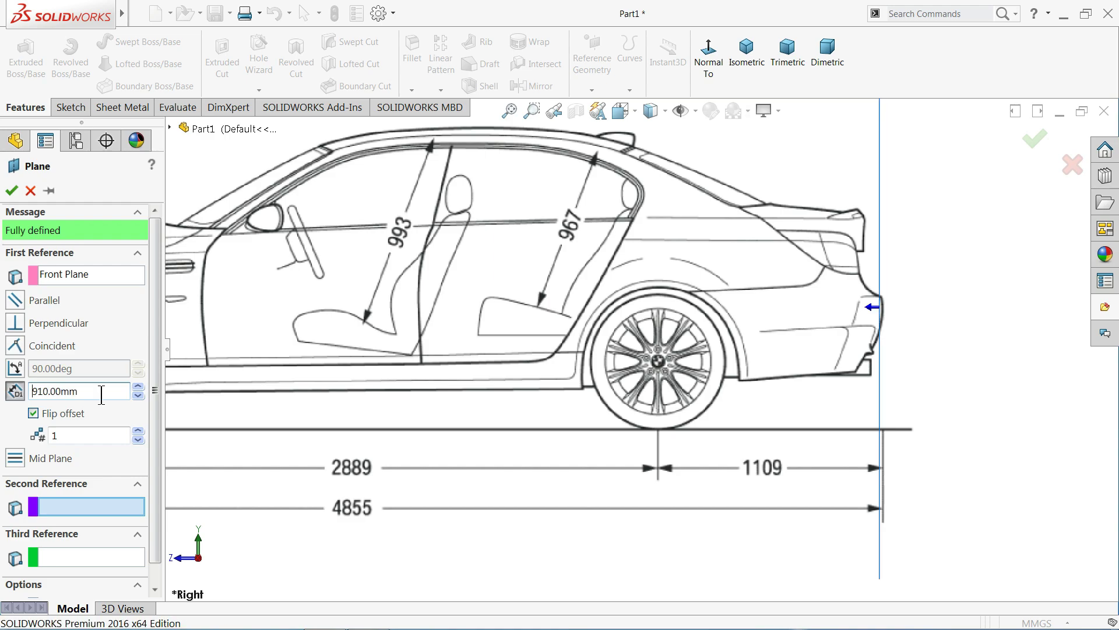
pyautogui.write('912')
pyautogui.press('Return')
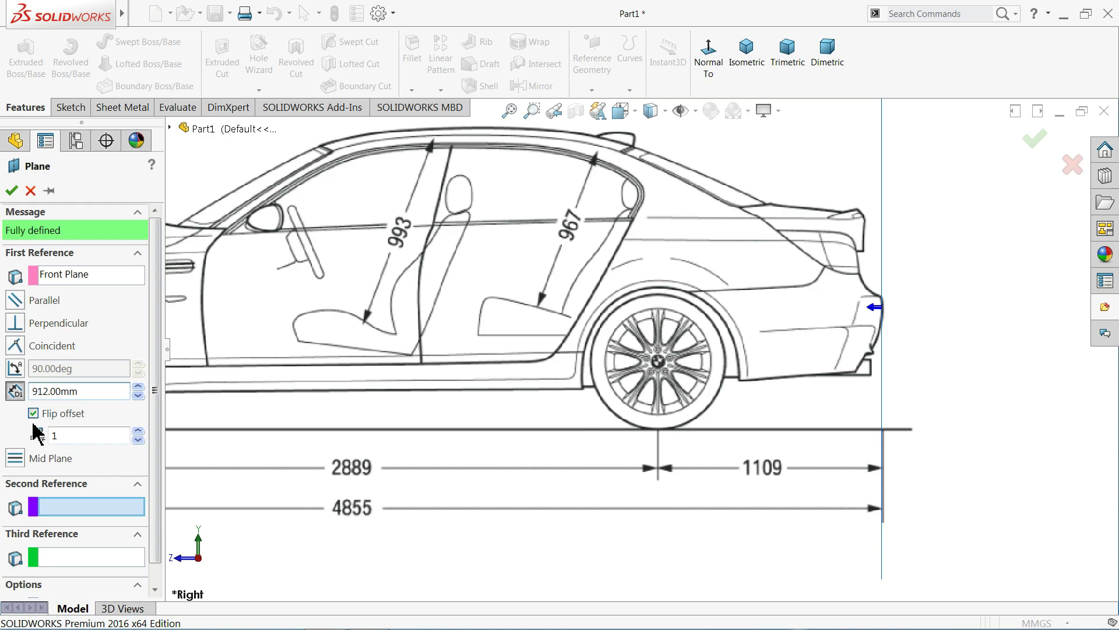
pyautogui.moveTo(89, 391); pyautogui.dragTo(20, 394)
pyautogui.write('913')
pyautogui.press('Return')
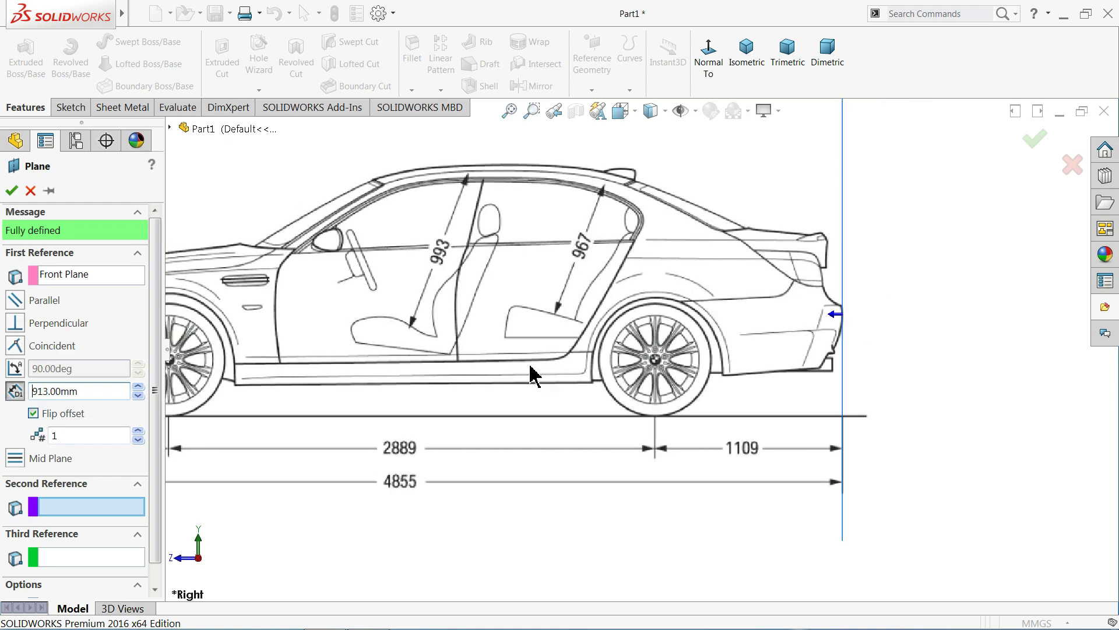
pyautogui.scroll(-2, 487, 414)
# Accept Plane1, start a new sketch on it and choose Sketch Picture to insert an image.
pyautogui.click(12, 189)
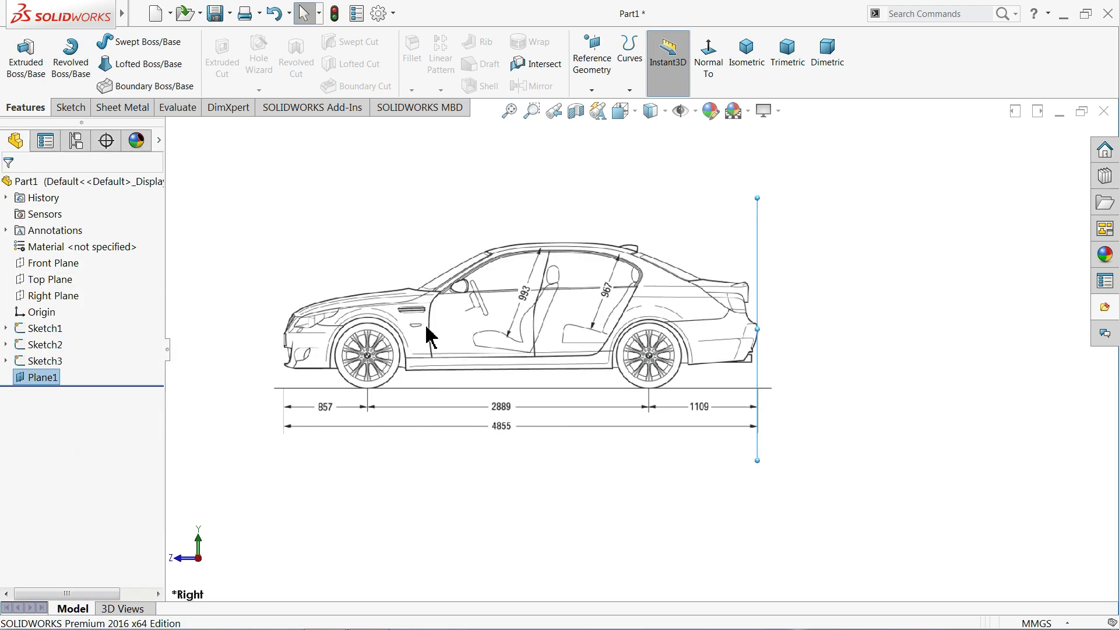
pyautogui.scroll(-2, 430, 333)
pyautogui.moveTo(442, 300); pyautogui.dragTo(612, 236, button='middle')
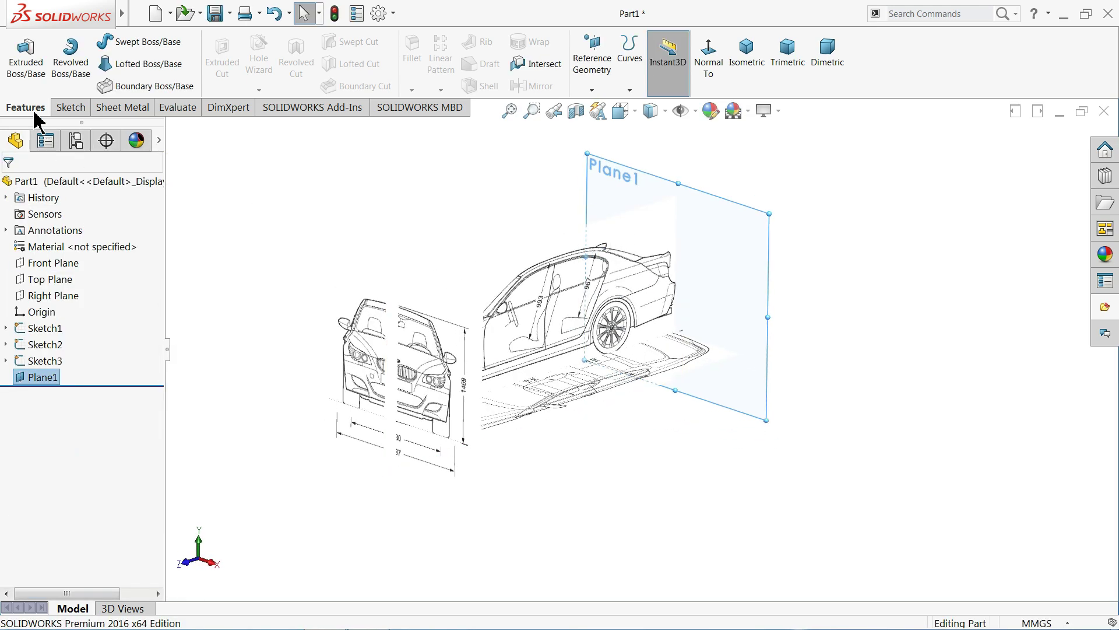
pyautogui.click(72, 109)
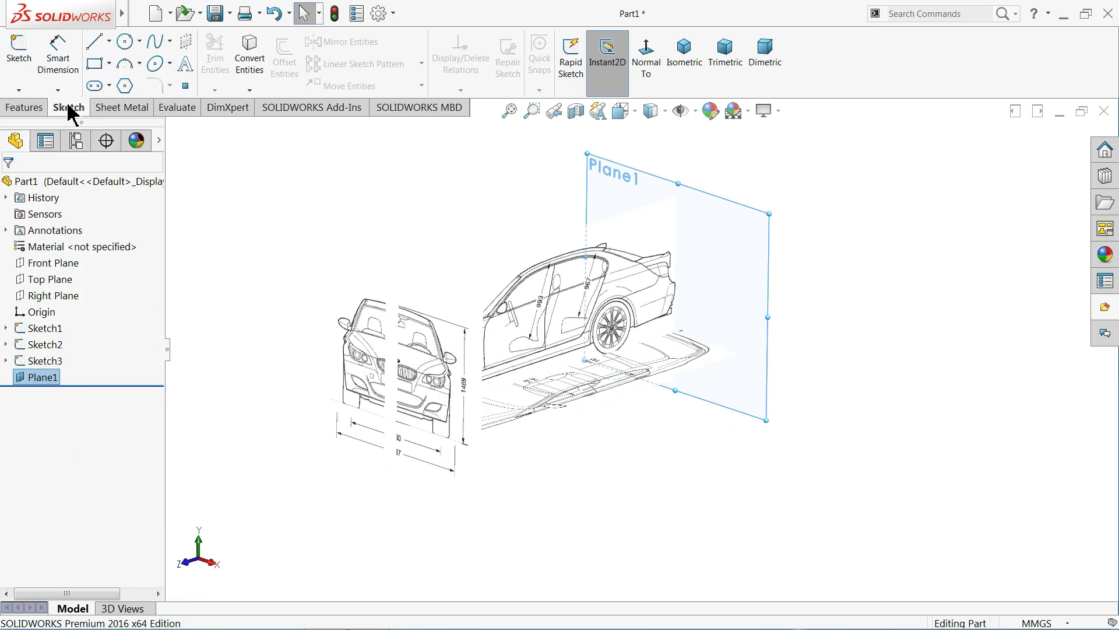
pyautogui.click(18, 55)
pyautogui.click(218, 13)
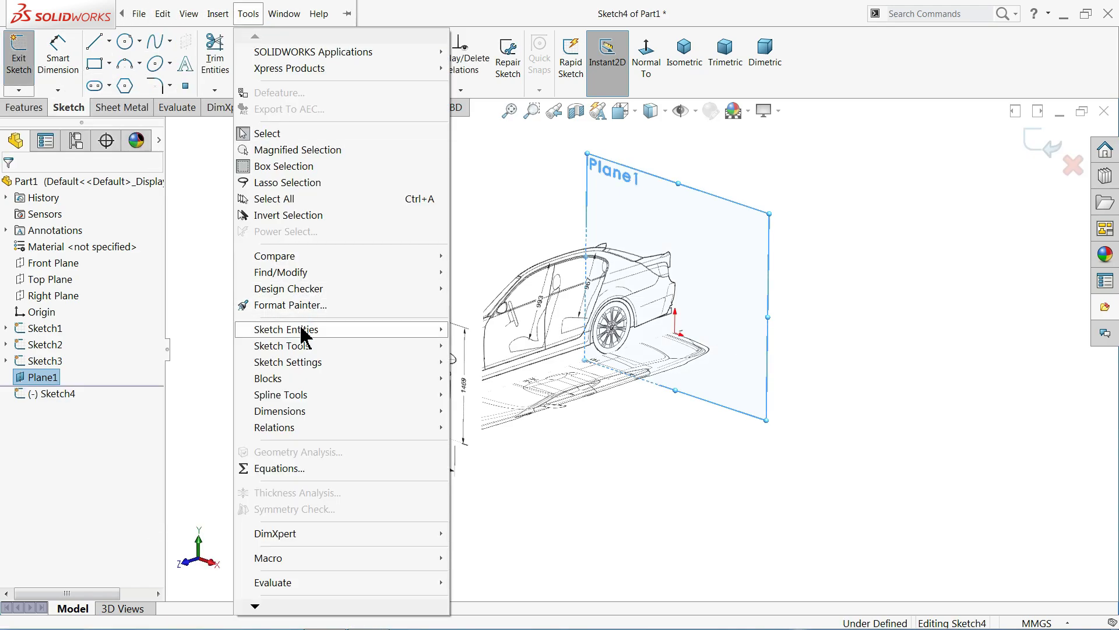
pyautogui.moveTo(281, 346)
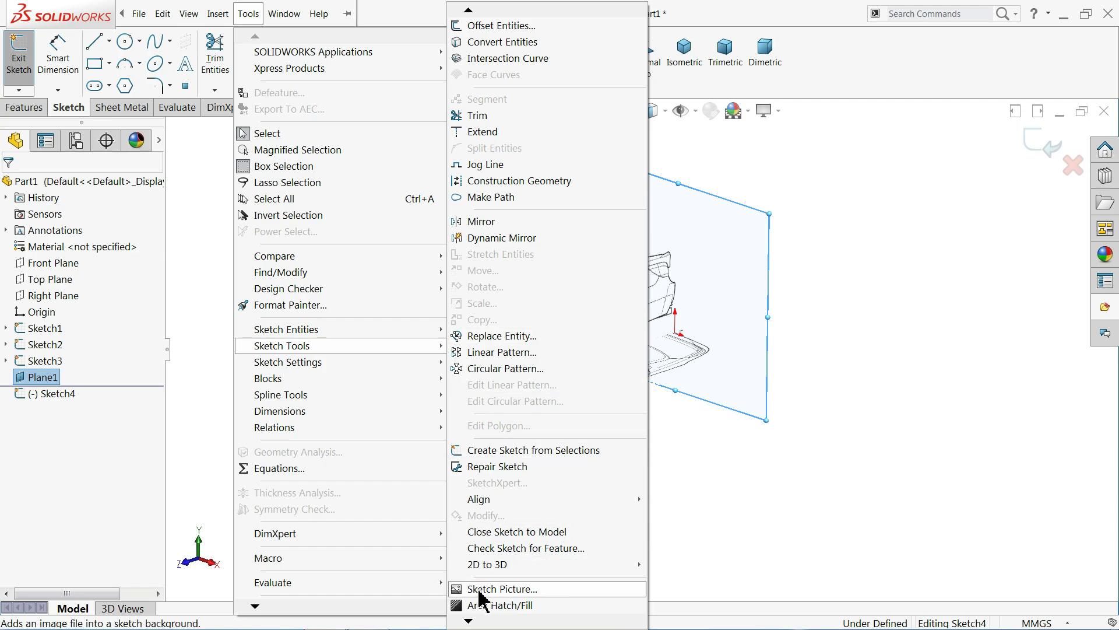
pyautogui.click(501, 589)
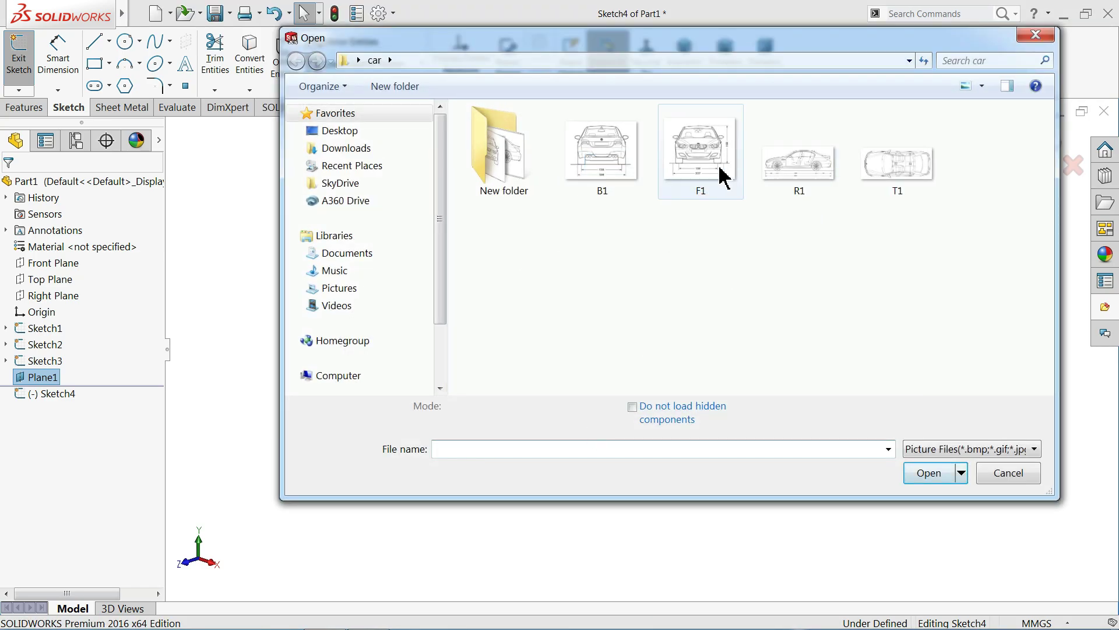
# Insert the B1 rear-view image into the sketch and view Plane1 face-on.
pyautogui.click(602, 162)
pyautogui.click(929, 461)
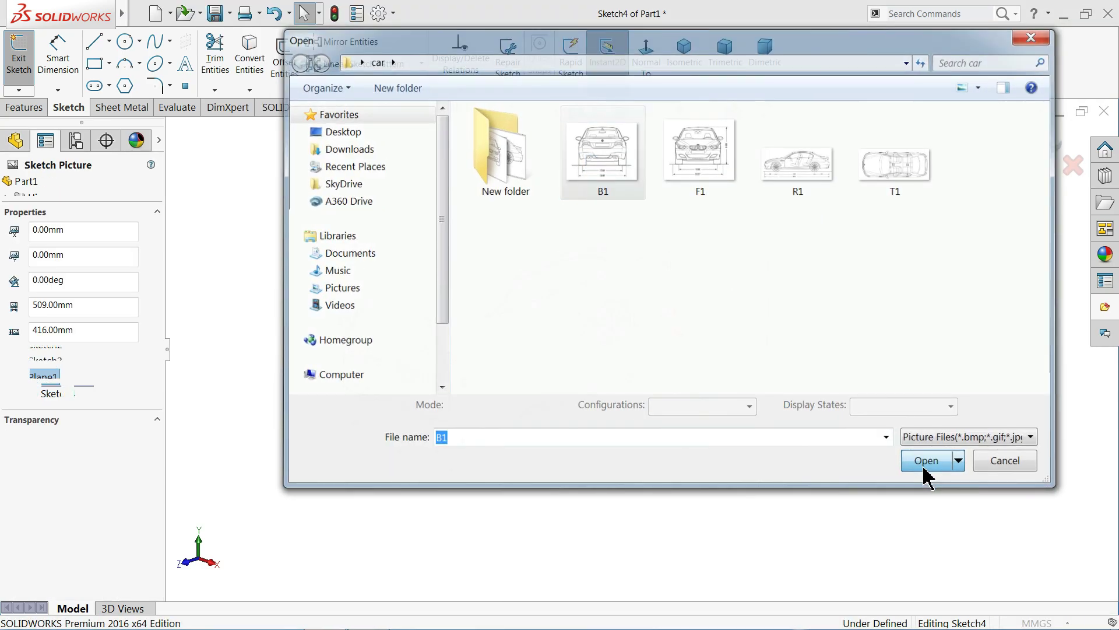
pyautogui.moveTo(660, 407)
pyautogui.mouseDown(button='middle')
pyautogui.moveTo(670, 376)
pyautogui.moveTo(519, 417)
pyautogui.mouseUp(button='middle')
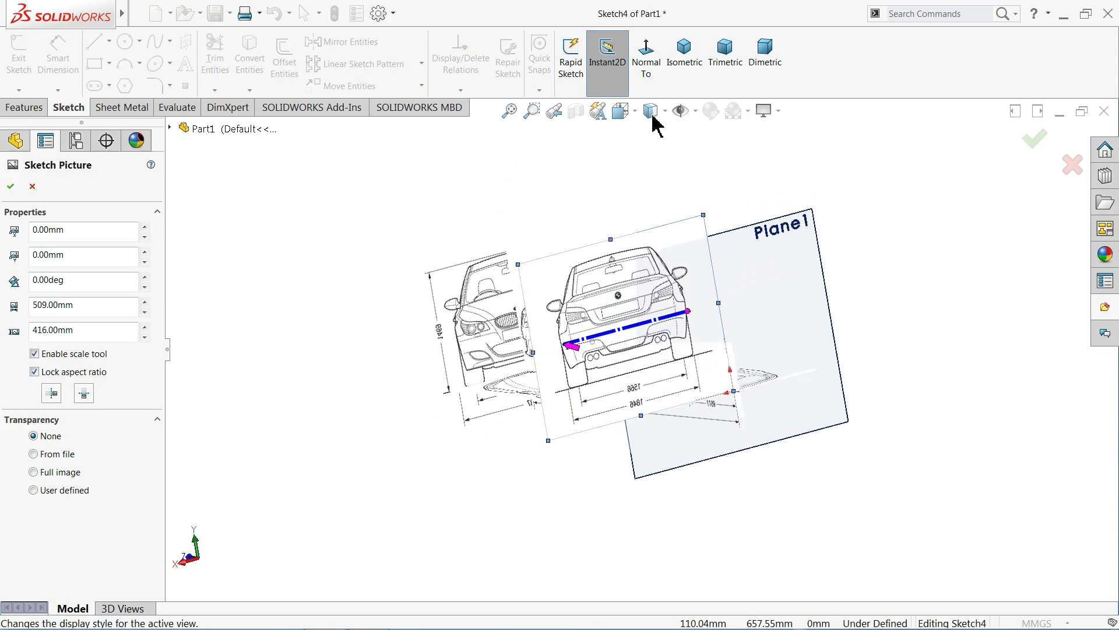
pyautogui.click(646, 57)
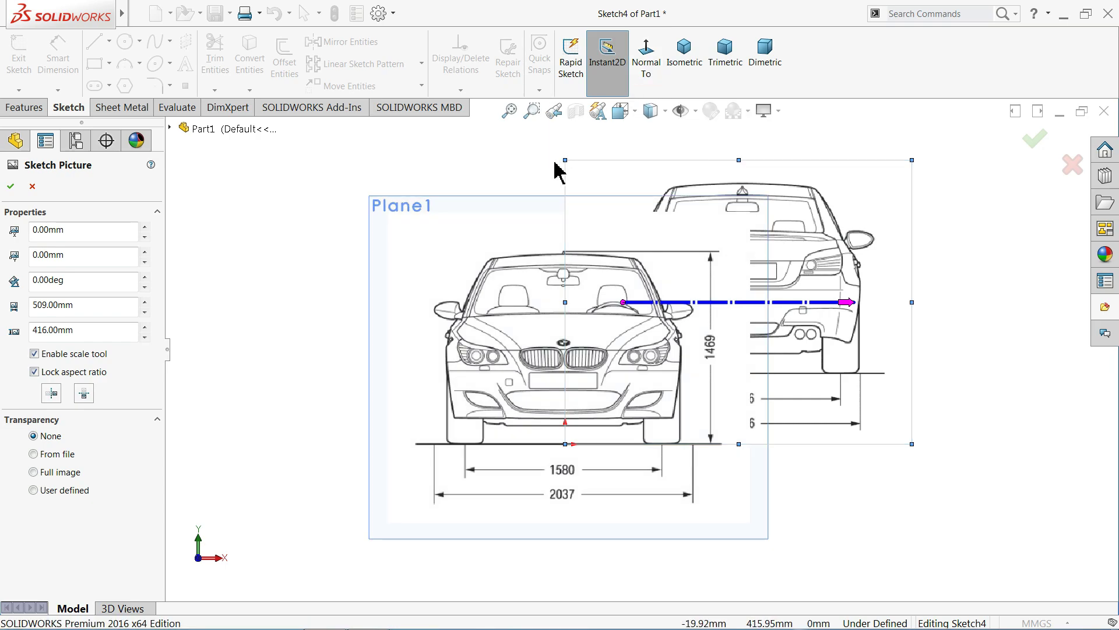
pyautogui.click(646, 57)
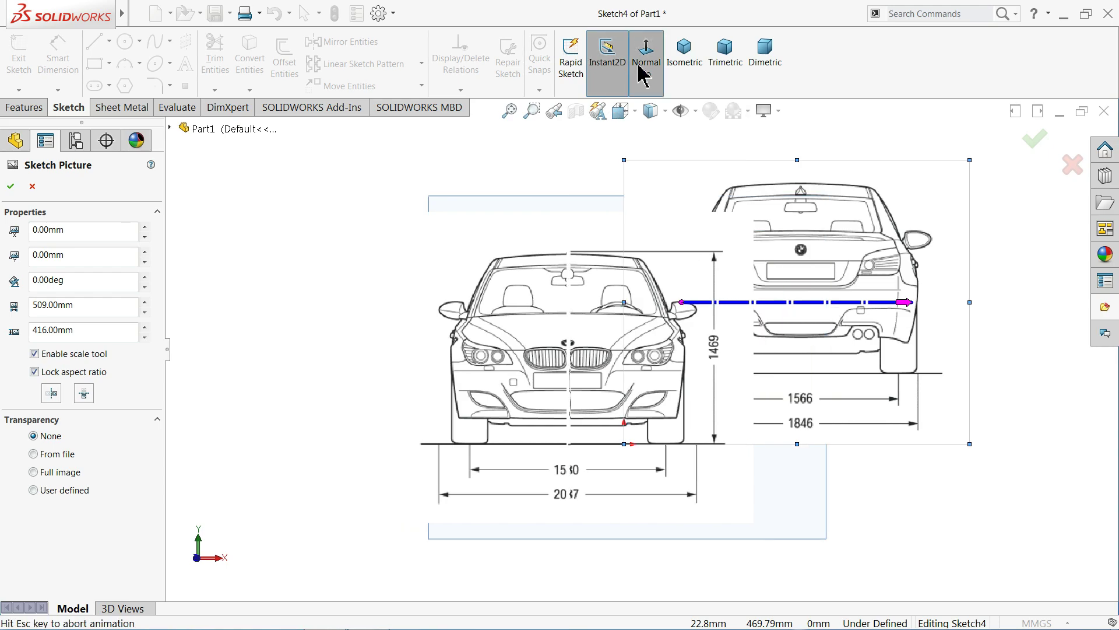
pyautogui.scroll(-1, 420, 251)
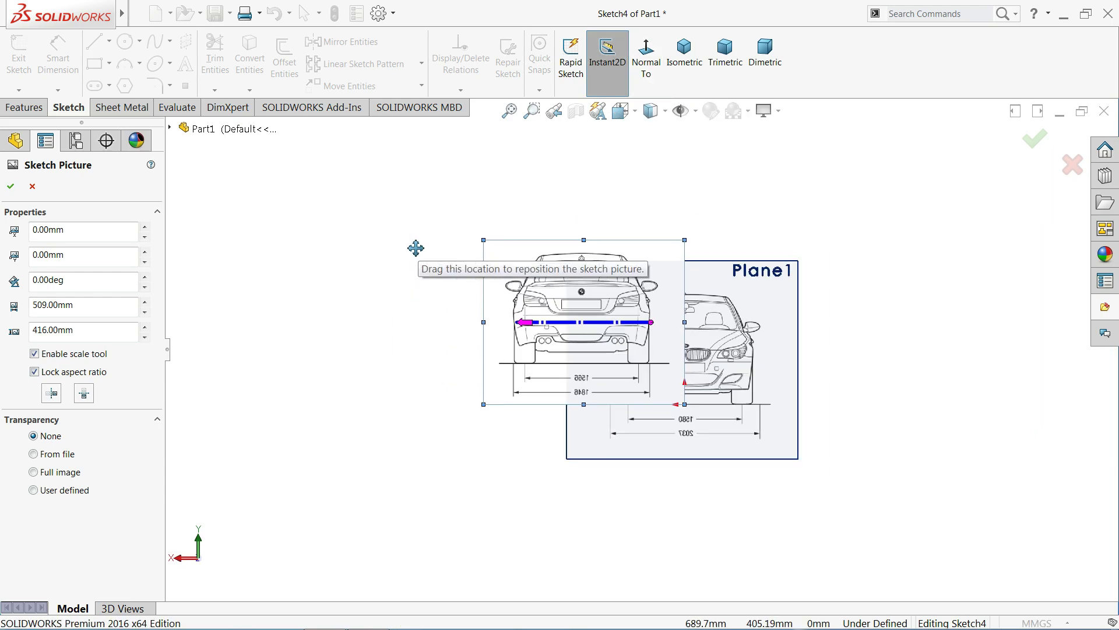
pyautogui.scroll(-1, 430, 325)
# Drag the rear-view picture onto Plane1 and nudge it into position.
pyautogui.moveTo(550, 254); pyautogui.dragTo(658, 310)
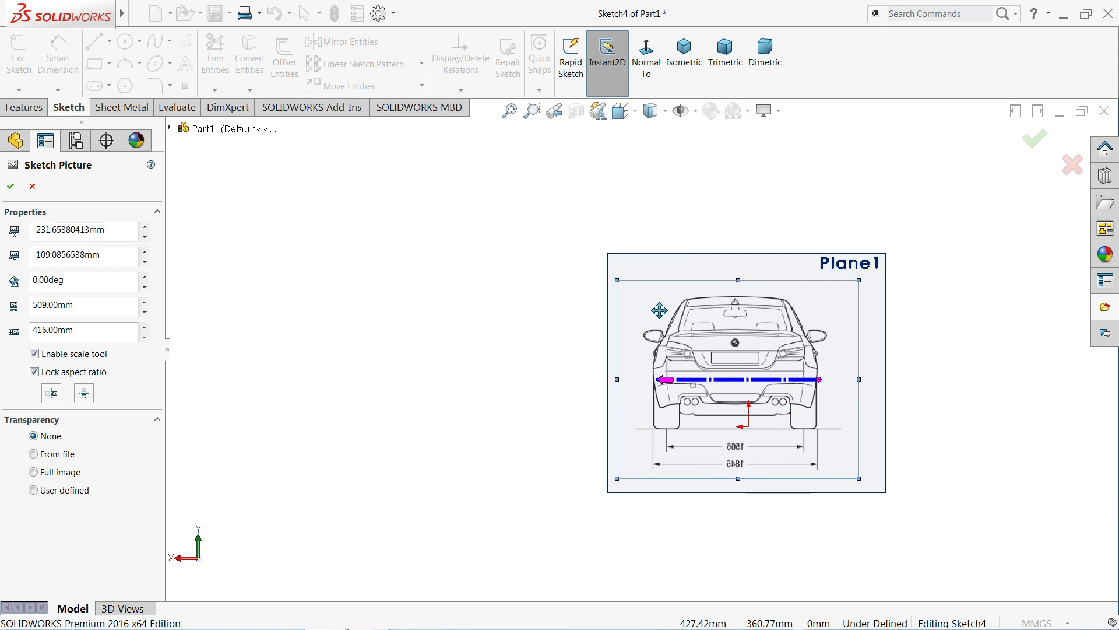
pyautogui.scroll(3, 702, 363)
pyautogui.scroll(1, 702, 363)
pyautogui.moveTo(838, 309); pyautogui.dragTo(869, 299)
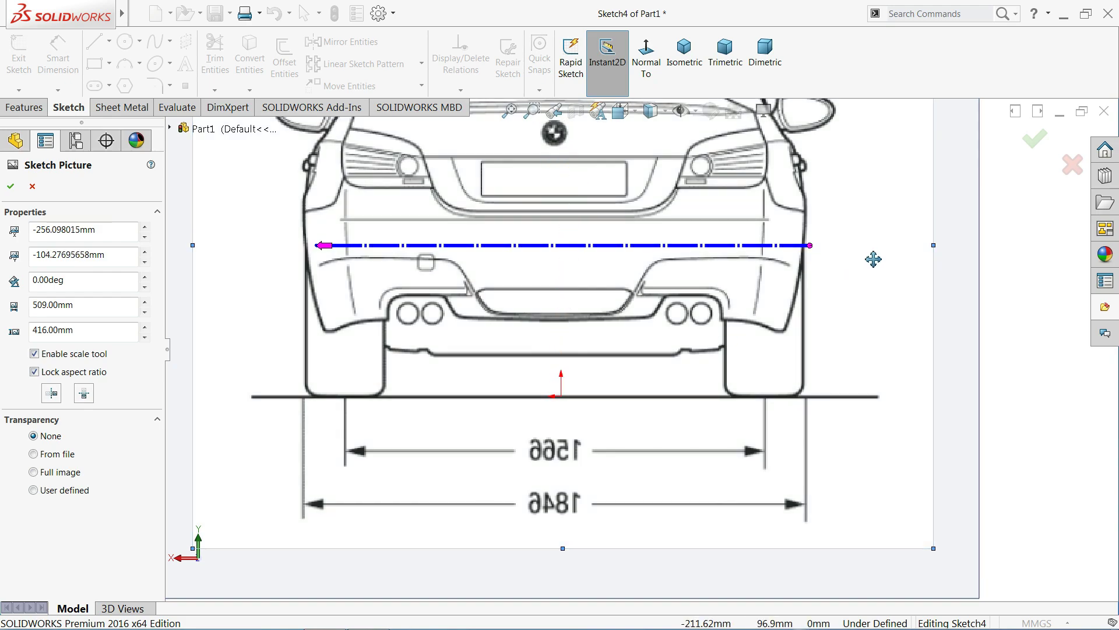
pyautogui.moveTo(873, 260); pyautogui.dragTo(880, 257)
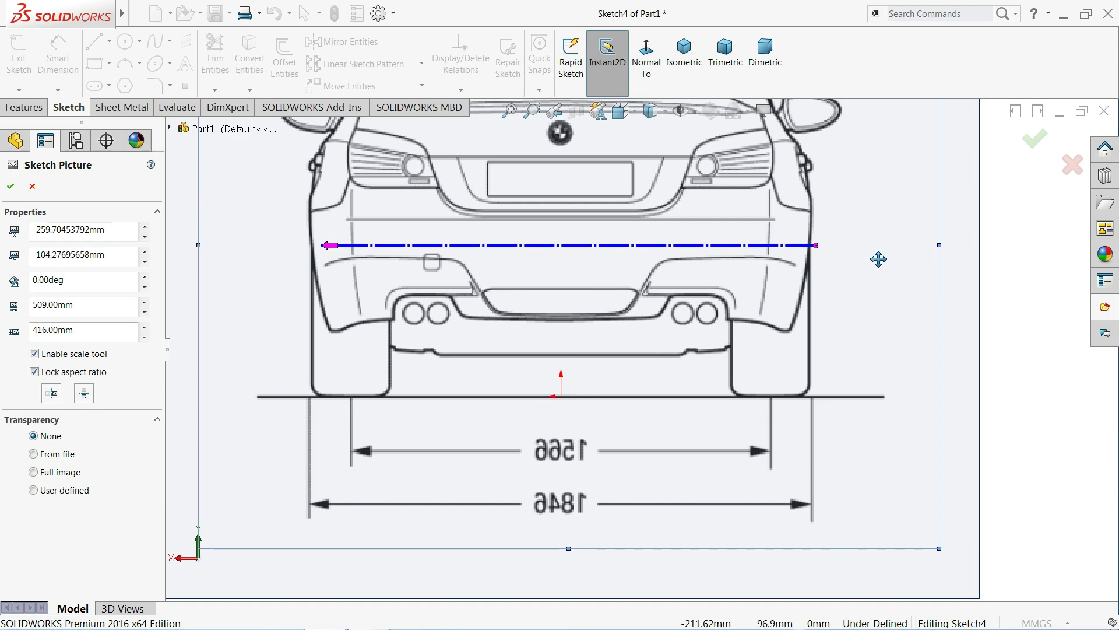
pyautogui.scroll(-1, 502, 297)
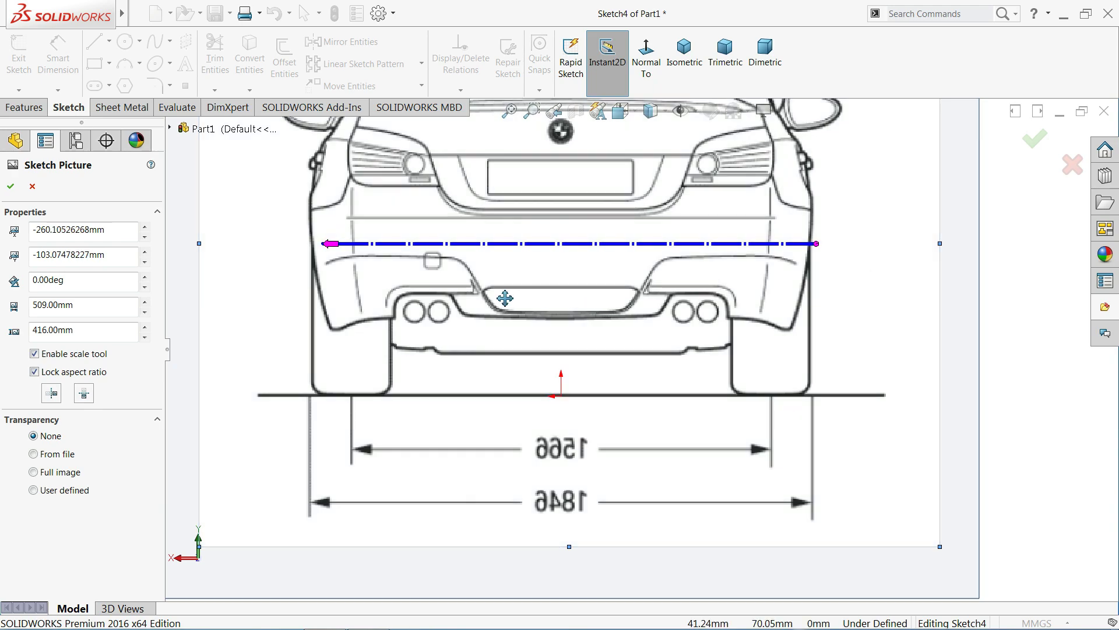
pyautogui.scroll(-1, 502, 298)
# Accept the rear picture's placement, check it from a 3D angle and exit Sketch4.
pyautogui.click(1034, 141)
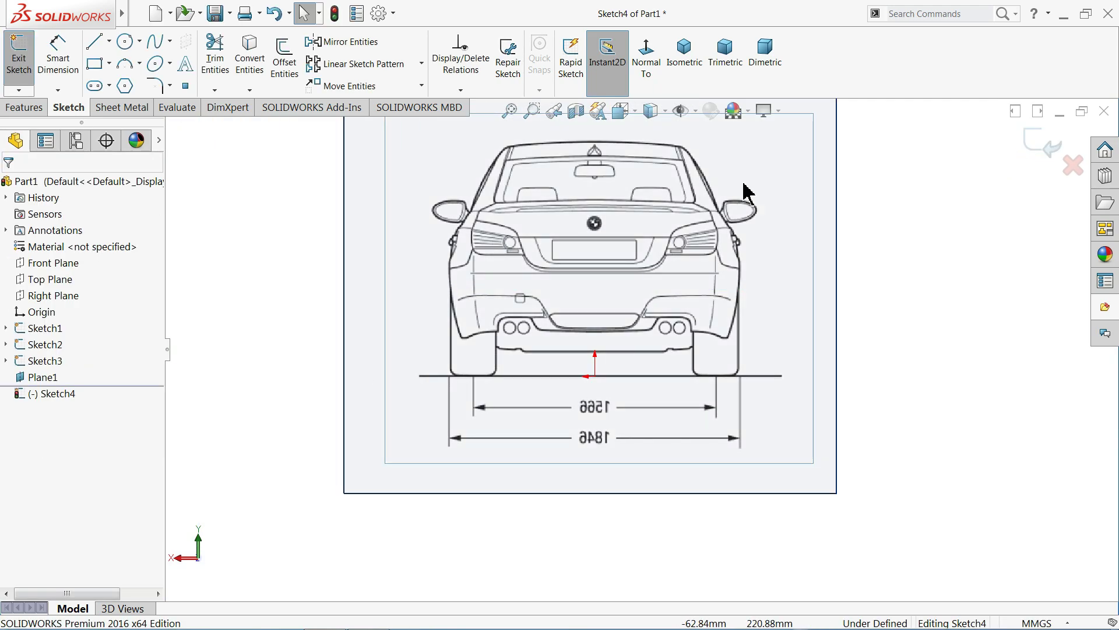
pyautogui.scroll(-2, 297, 246)
pyautogui.moveTo(525, 306)
pyautogui.mouseDown(button='middle')
pyautogui.moveTo(442, 303)
pyautogui.moveTo(464, 332)
pyautogui.moveTo(459, 346)
pyautogui.mouseUp(button='middle')
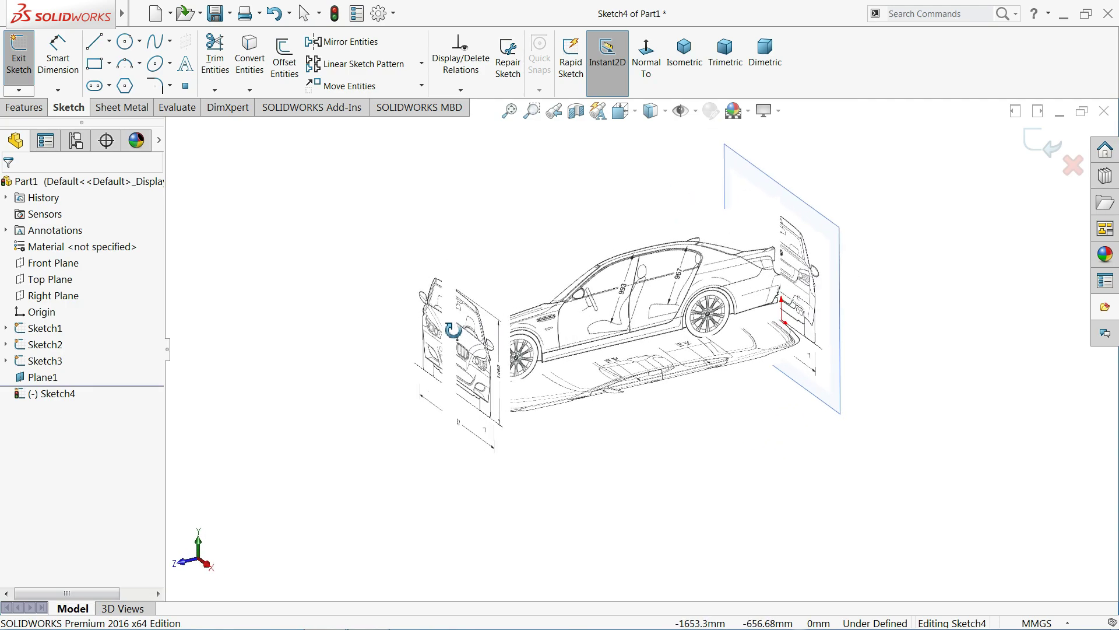
pyautogui.scroll(3, 699, 329)
pyautogui.moveTo(700, 327)
pyautogui.mouseDown(button='middle')
pyautogui.moveTo(594, 341)
pyautogui.moveTo(569, 289)
pyautogui.moveTo(405, 383)
pyautogui.mouseUp(button='middle')
pyautogui.scroll(1, 405, 382)
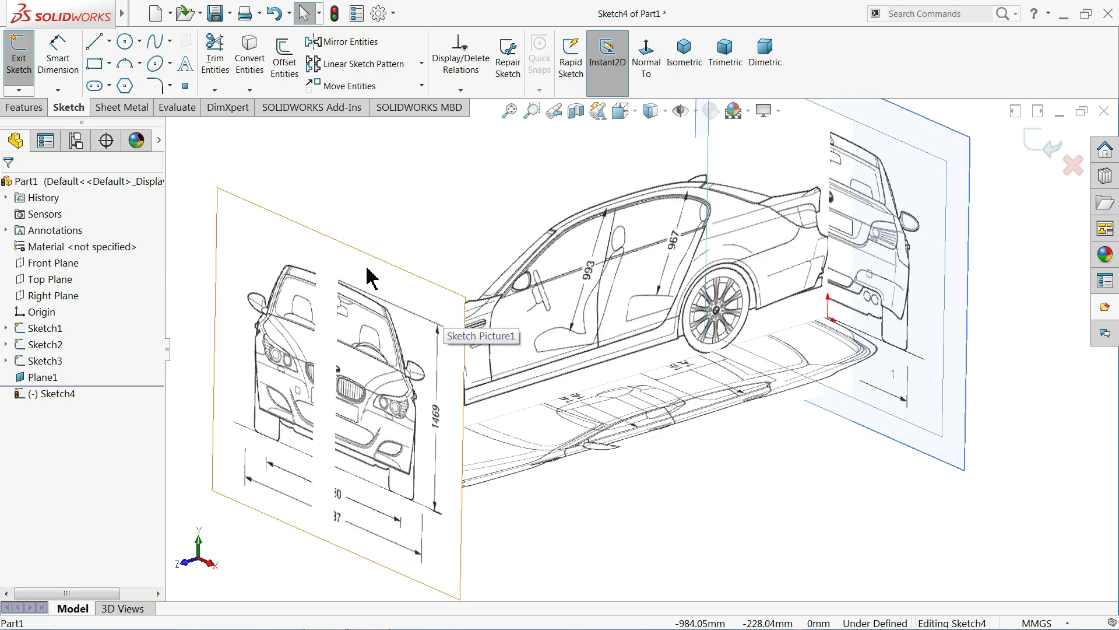
pyautogui.click(1040, 147)
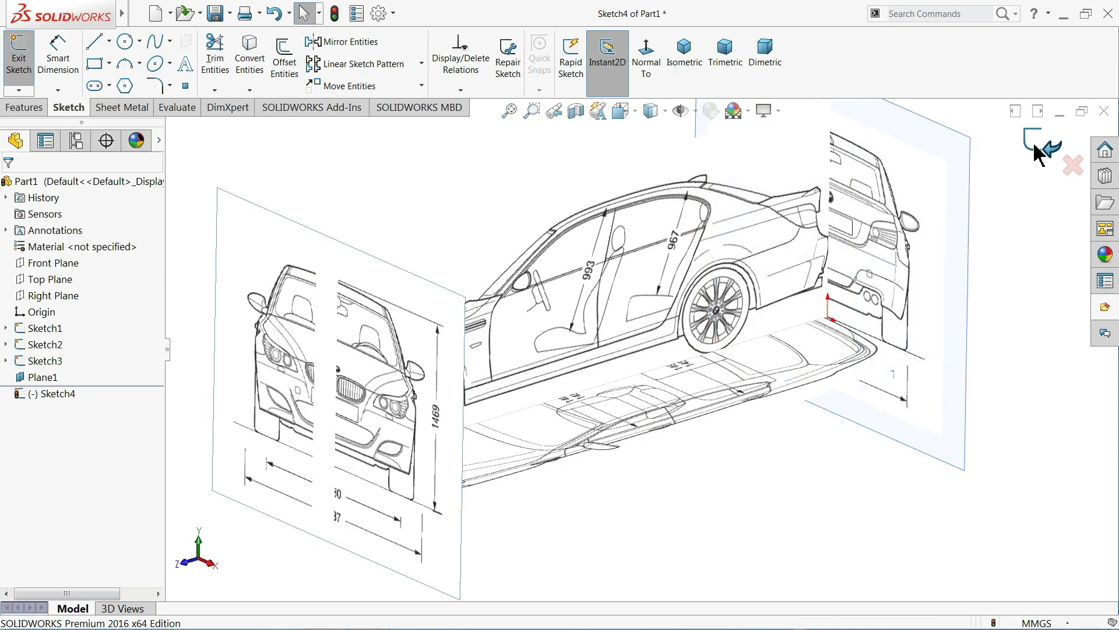
# Set the front-view picture to User defined transparency on sampled white, tolerance and transparency 1.00, and accept.
pyautogui.doubleClick(284, 261)
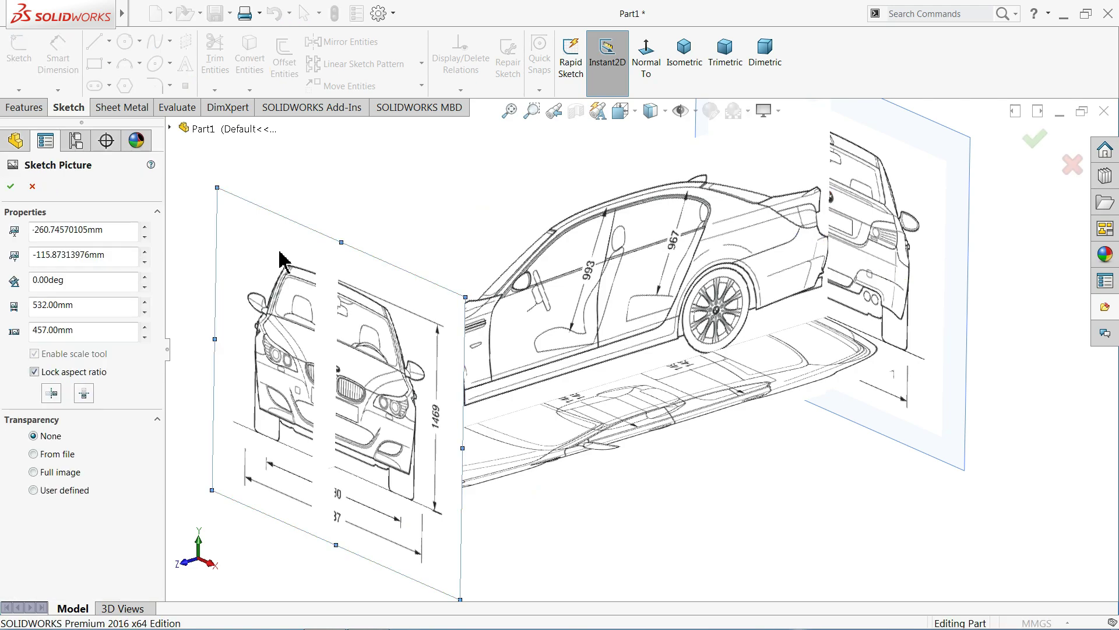
pyautogui.click(33, 491)
pyautogui.scroll(-1, 53, 489)
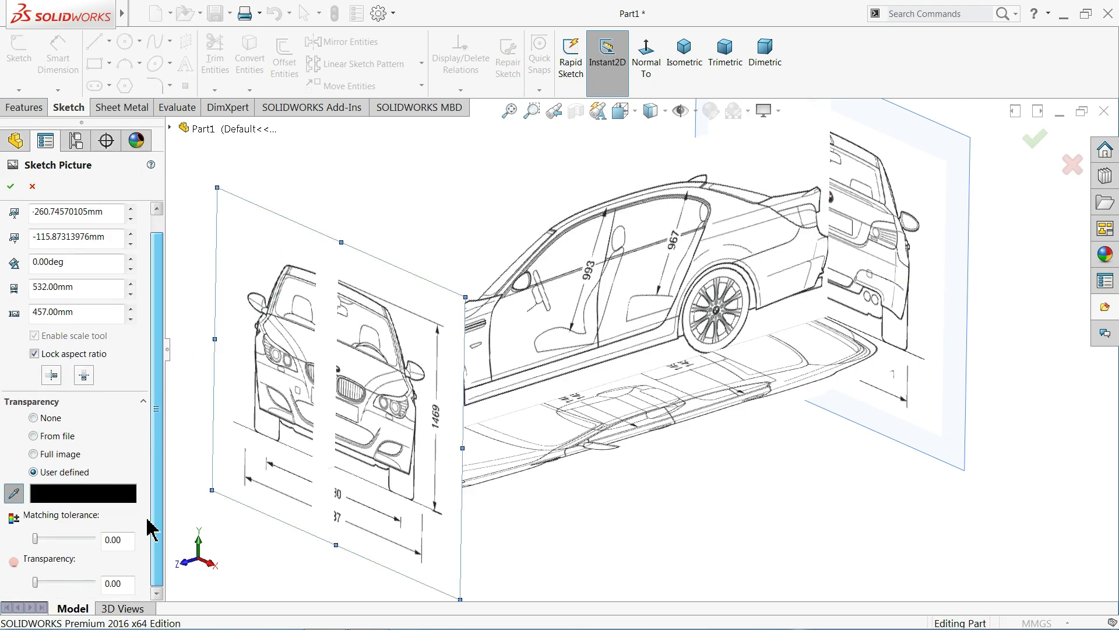
pyautogui.click(15, 494)
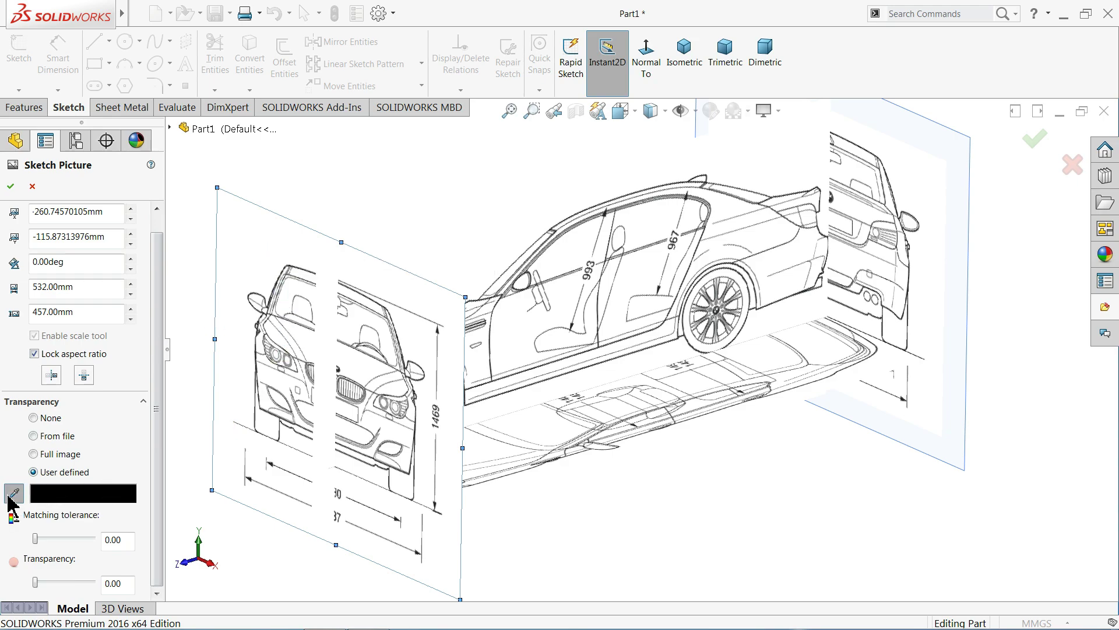
pyautogui.click(251, 261)
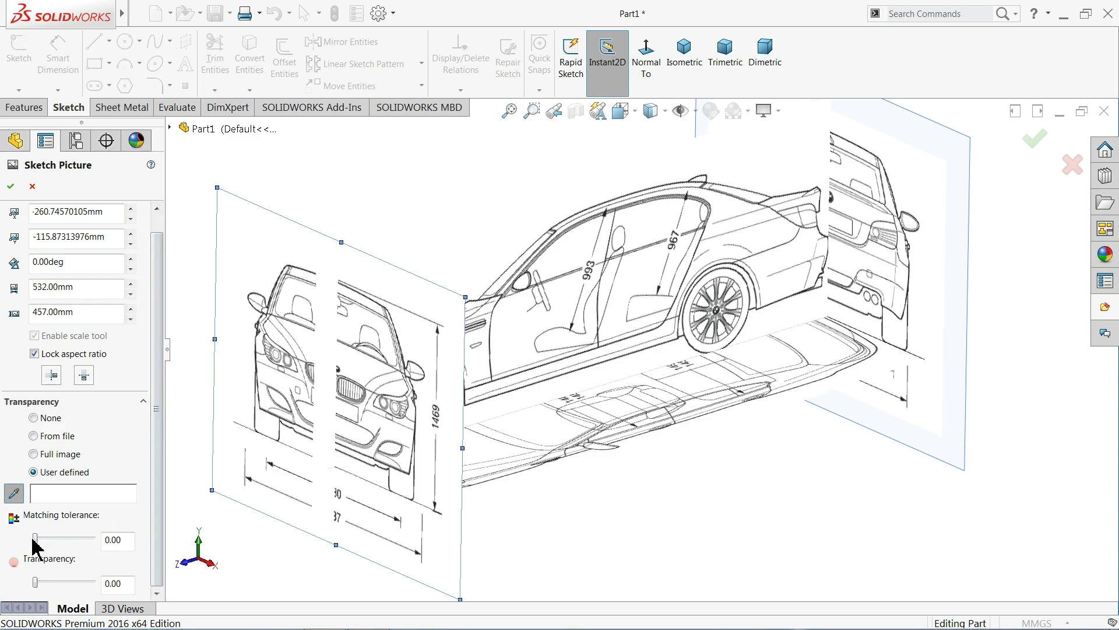
pyautogui.moveTo(35, 539); pyautogui.dragTo(41, 539)
pyautogui.moveTo(95, 584); pyautogui.dragTo(99, 584)
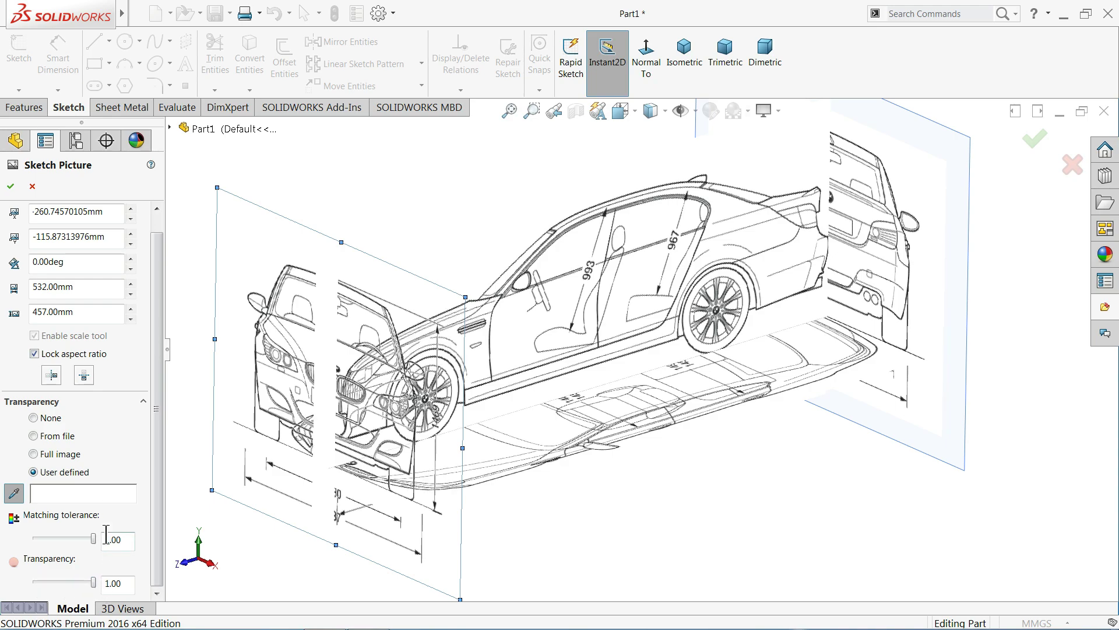
pyautogui.click(10, 185)
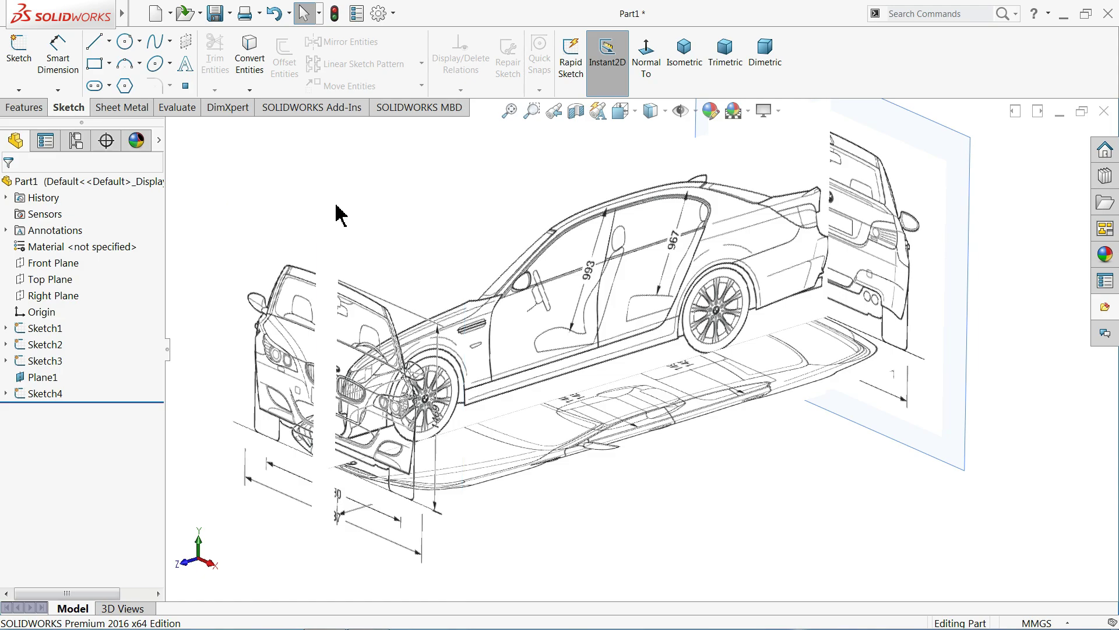
pyautogui.moveTo(335, 209)
pyautogui.mouseDown(button='middle')
pyautogui.moveTo(405, 194)
pyautogui.moveTo(289, 154)
pyautogui.moveTo(316, 189)
pyautogui.moveTo(314, 215)
pyautogui.mouseUp(button='middle')
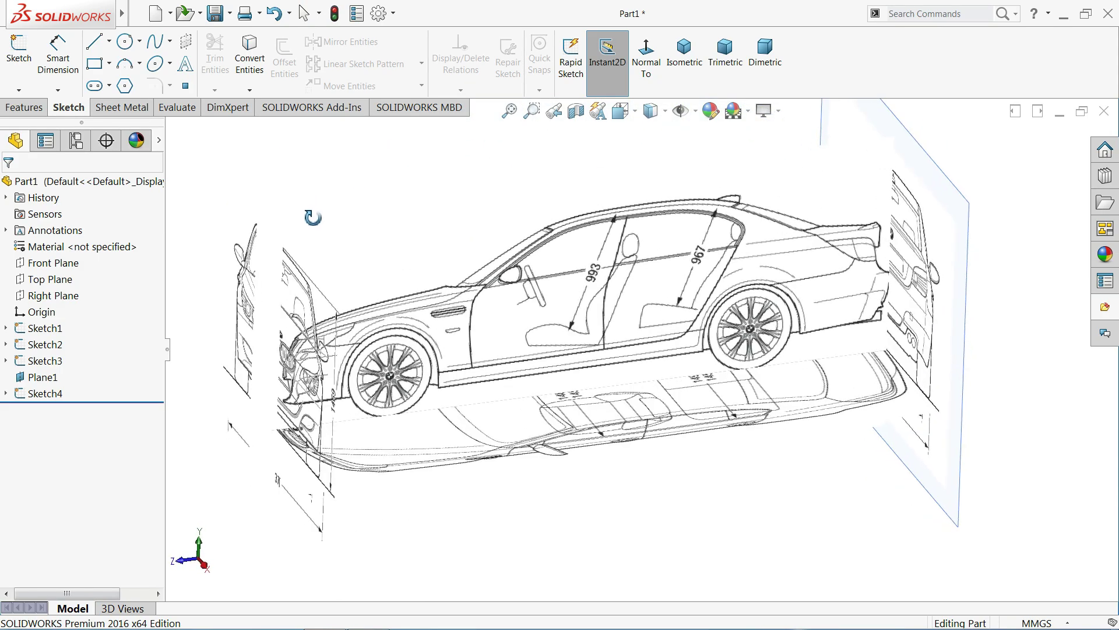
# Set the side-view picture to User defined transparency on sampled white at 1.00 and accept.
pyautogui.doubleClick(388, 267)
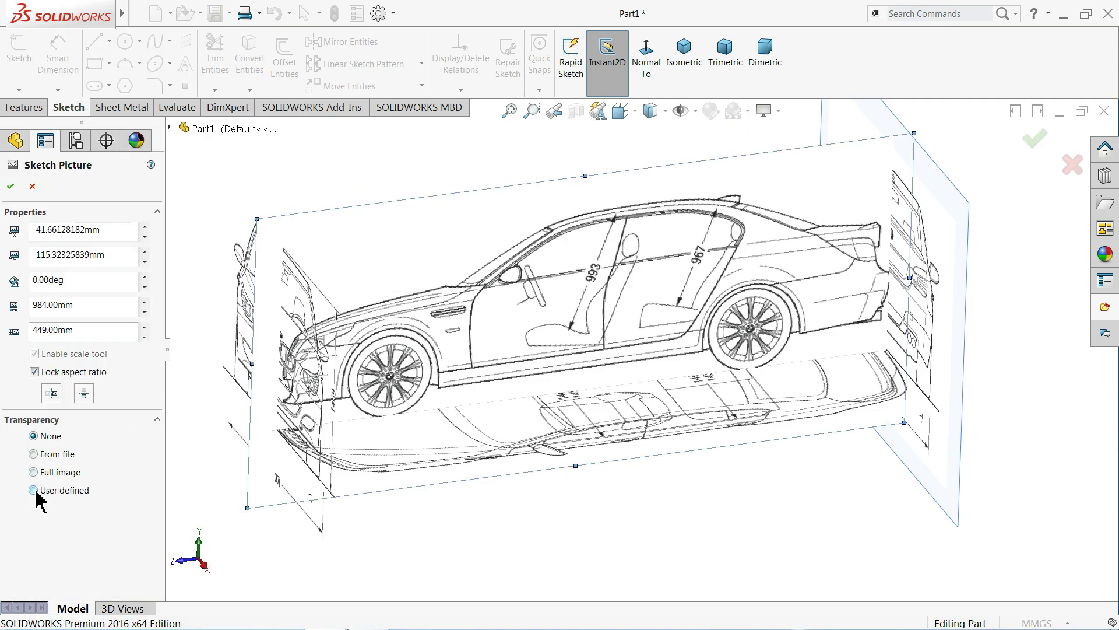
pyautogui.click(34, 491)
pyautogui.click(382, 260)
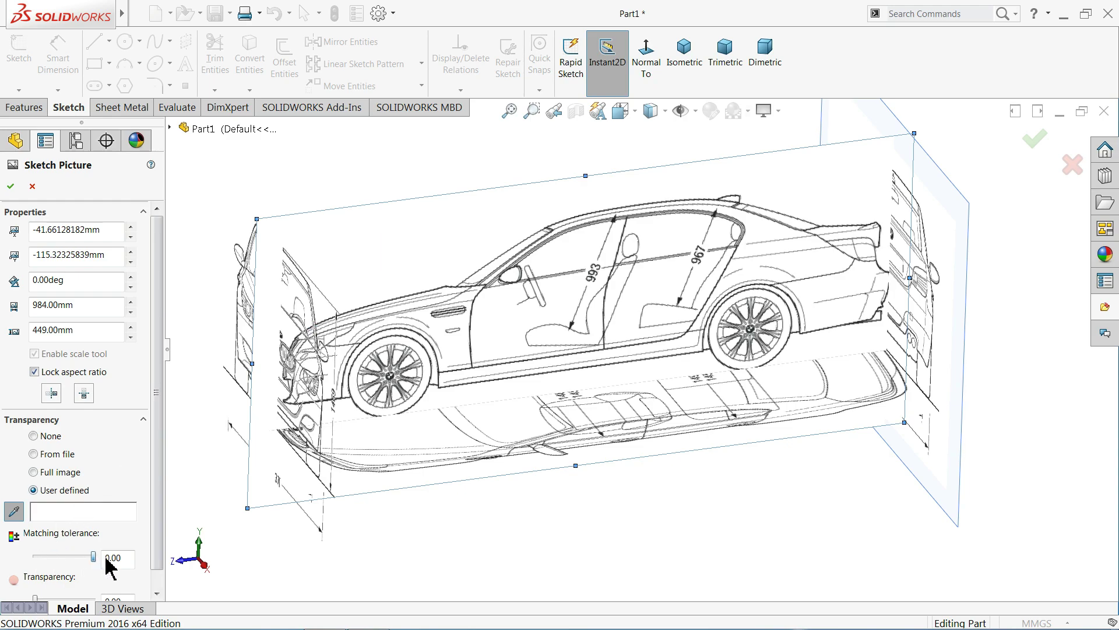
pyautogui.scroll(-1, 165, 494)
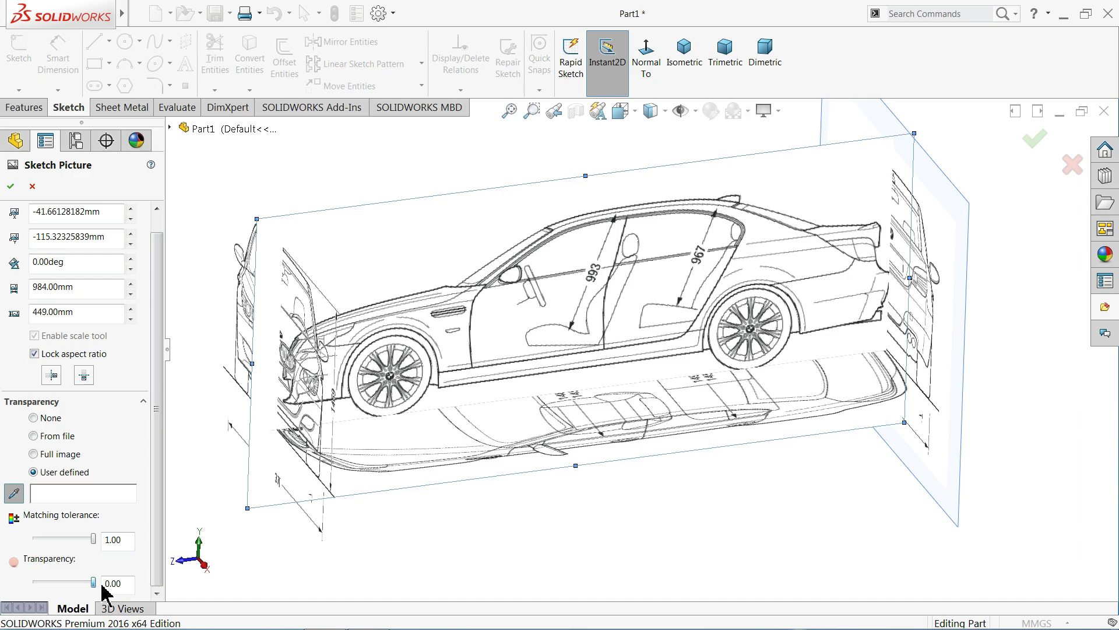
pyautogui.moveTo(93, 583); pyautogui.dragTo(128, 551)
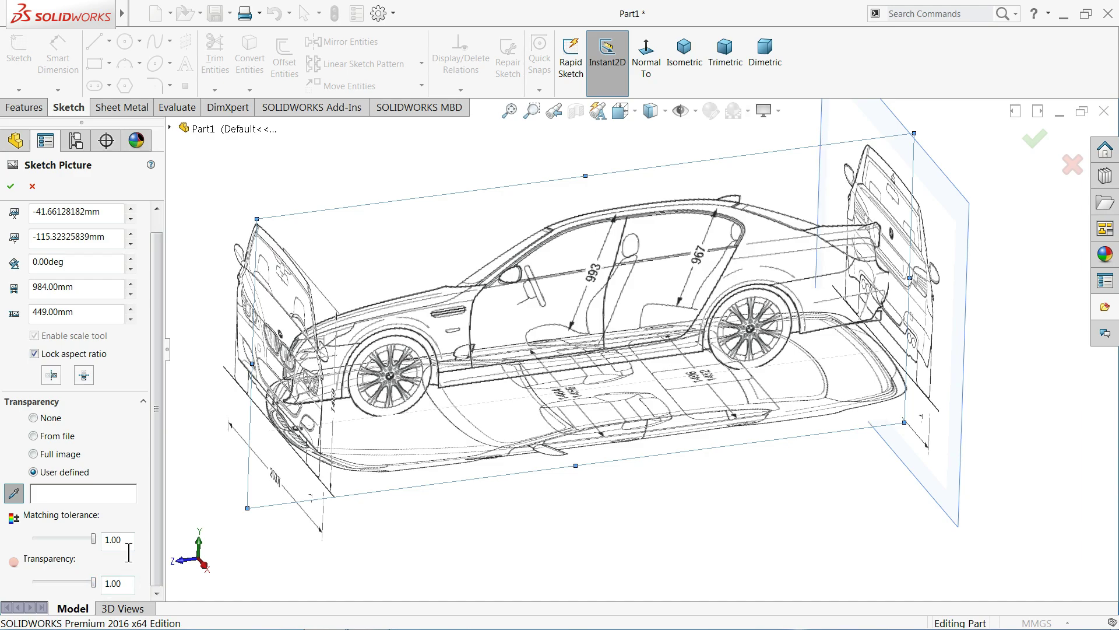
pyautogui.click(13, 191)
pyautogui.moveTo(351, 272)
pyautogui.mouseDown(button='middle')
pyautogui.moveTo(437, 271)
pyautogui.moveTo(378, 254)
pyautogui.moveTo(382, 245)
pyautogui.mouseUp(button='middle')
# Set the top-view picture to User defined transparency on white, tolerance and transparency 1.00, and accept.
pyautogui.moveTo(445, 368); pyautogui.dragTo(560, 500, button='middle')
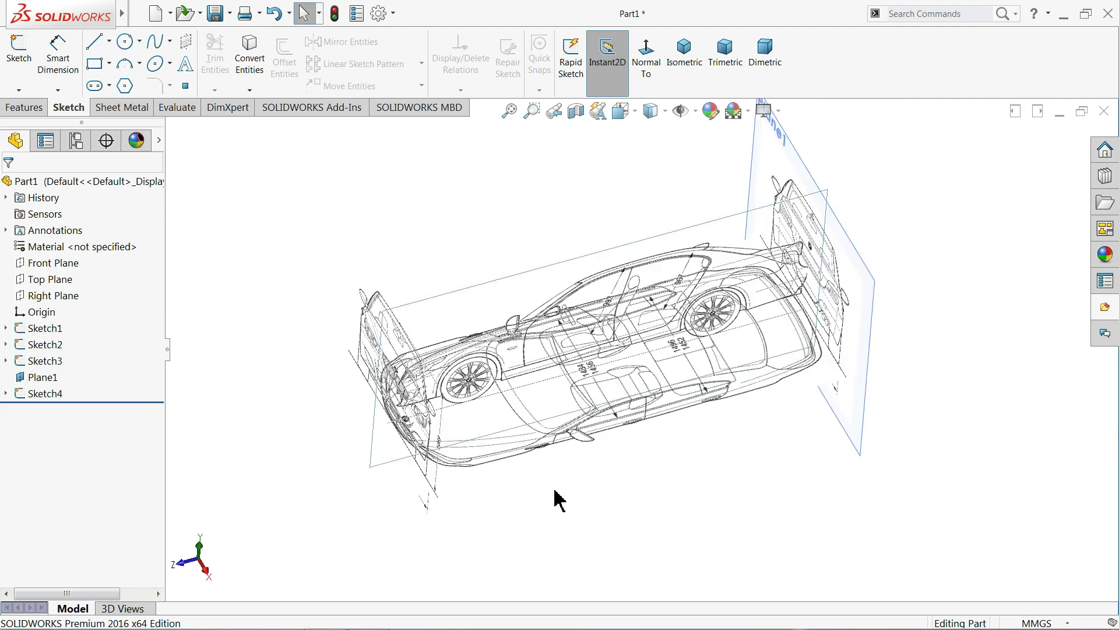
pyautogui.scroll(-5, 560, 499)
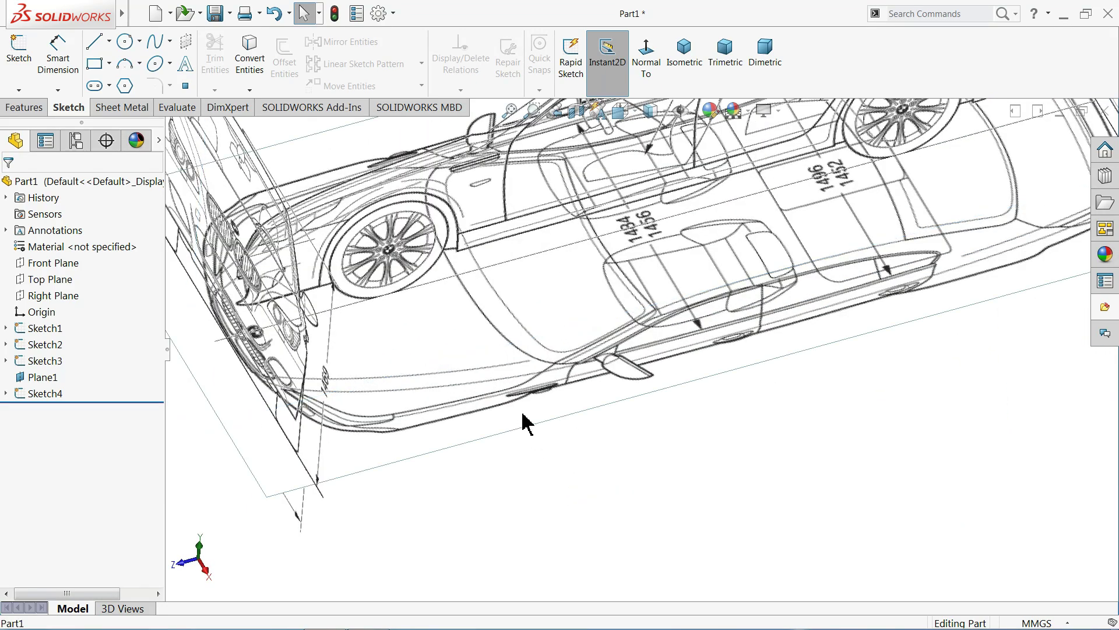
pyautogui.doubleClick(524, 415)
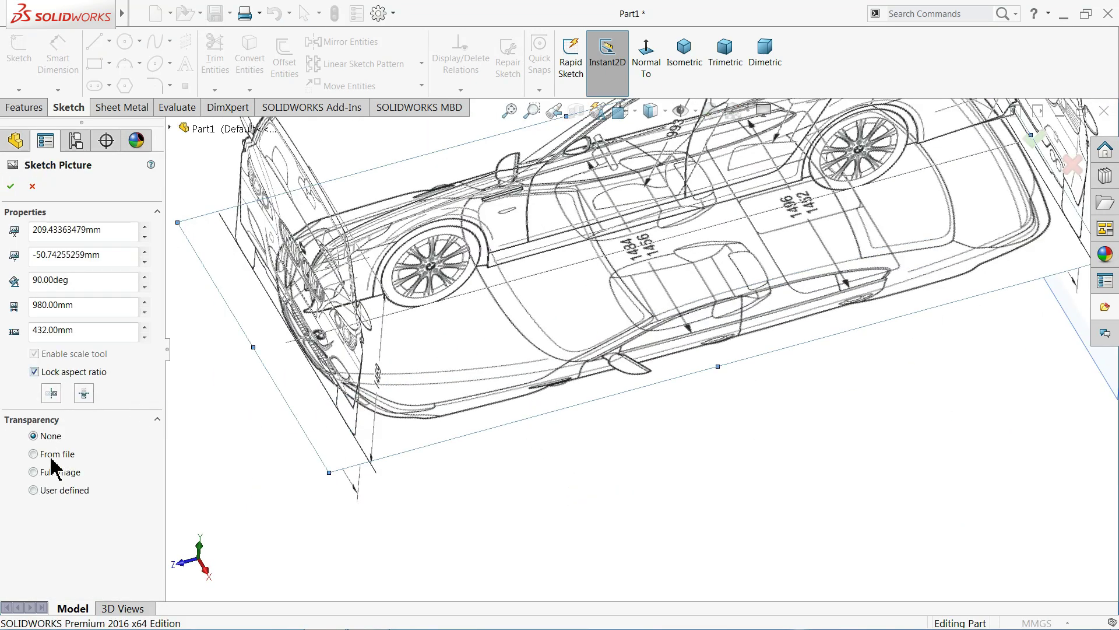
pyautogui.click(33, 490)
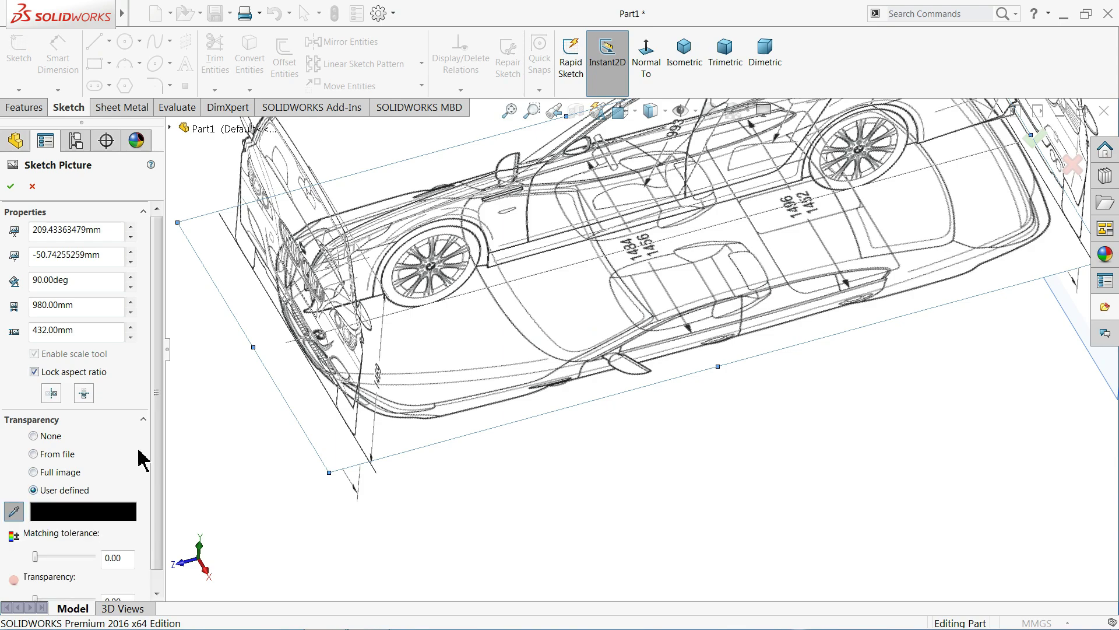
pyautogui.click(421, 449)
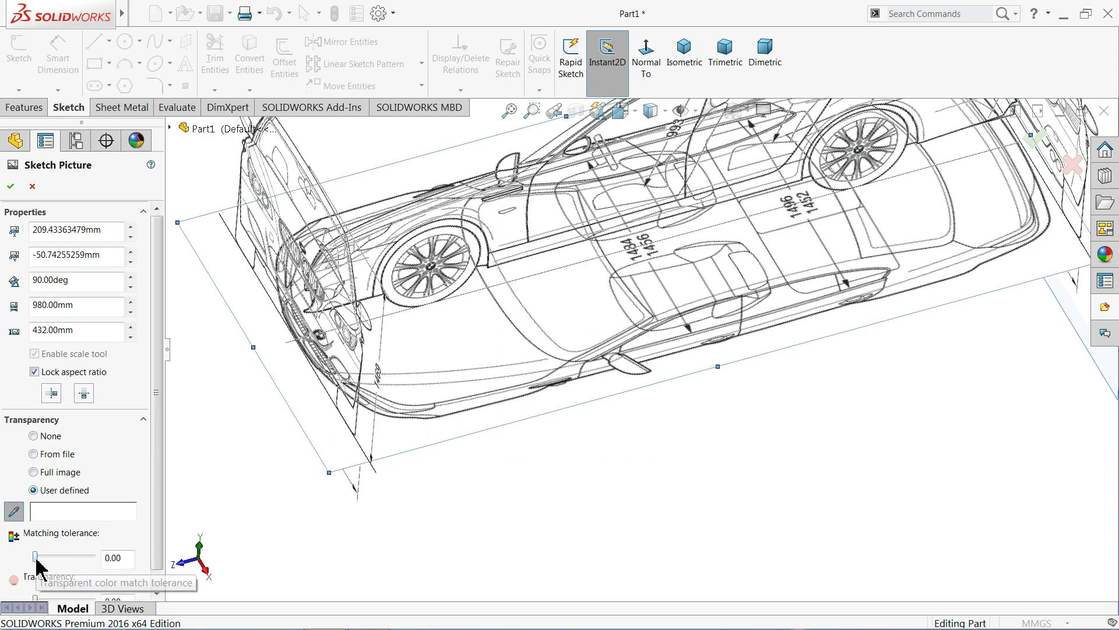
pyautogui.moveTo(35, 558); pyautogui.dragTo(94, 559)
pyautogui.scroll(-1, 158, 522)
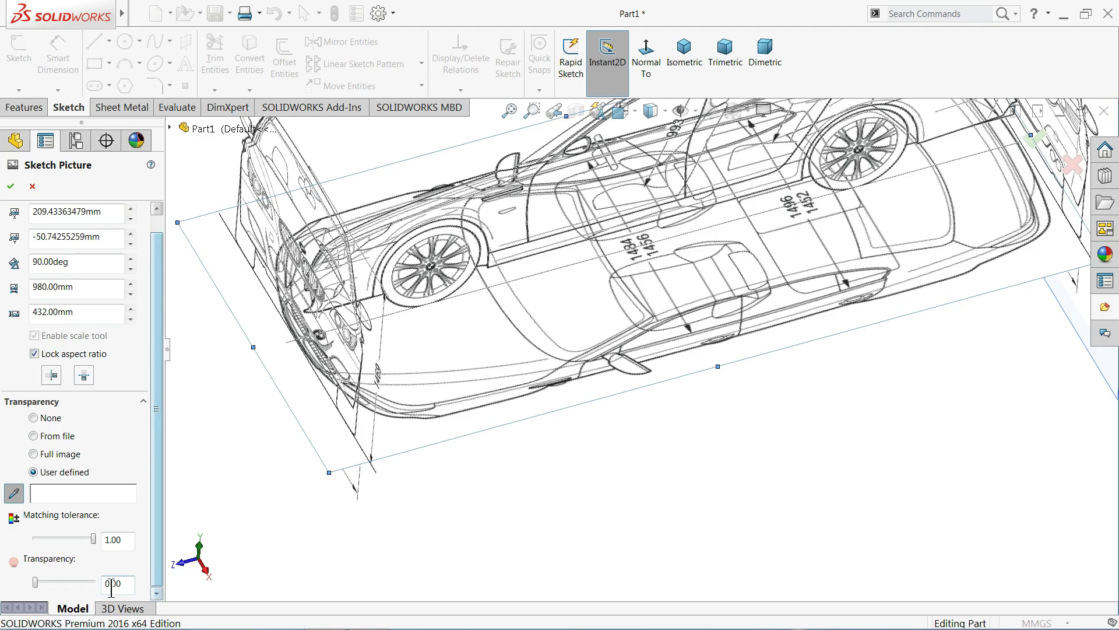
pyautogui.moveTo(57, 584); pyautogui.dragTo(93, 584)
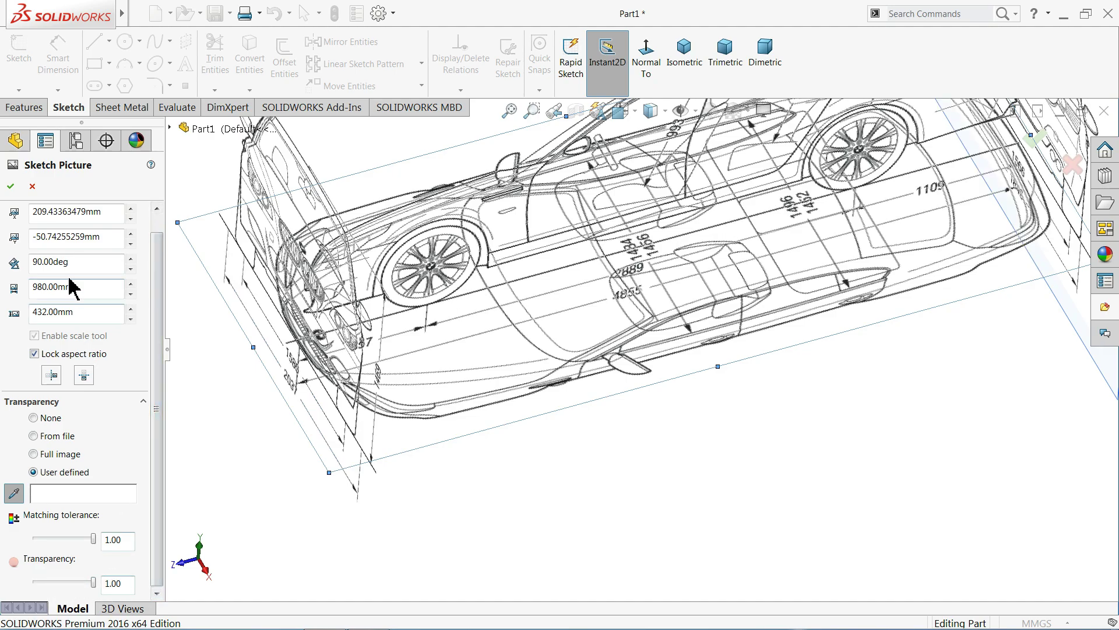
pyautogui.click(10, 186)
# Fit and orbit to the rear picture, then set User defined transparency with white sampled as the colour.
pyautogui.press('f')
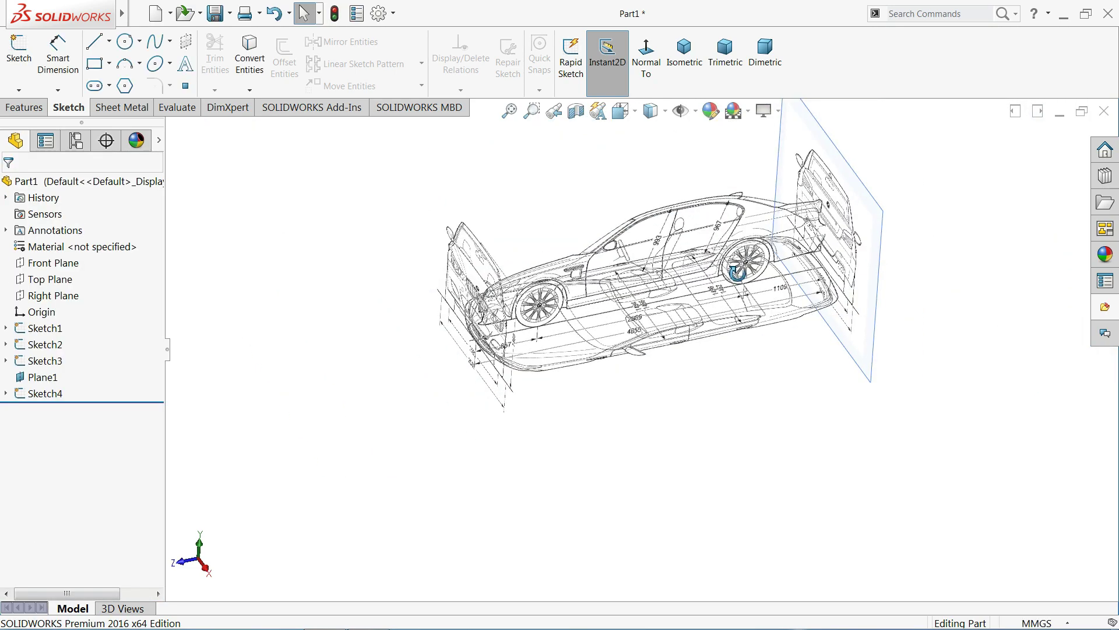
pyautogui.moveTo(603, 377); pyautogui.dragTo(772, 278, button='middle')
pyautogui.scroll(-3, 839, 262)
pyautogui.doubleClick(794, 212)
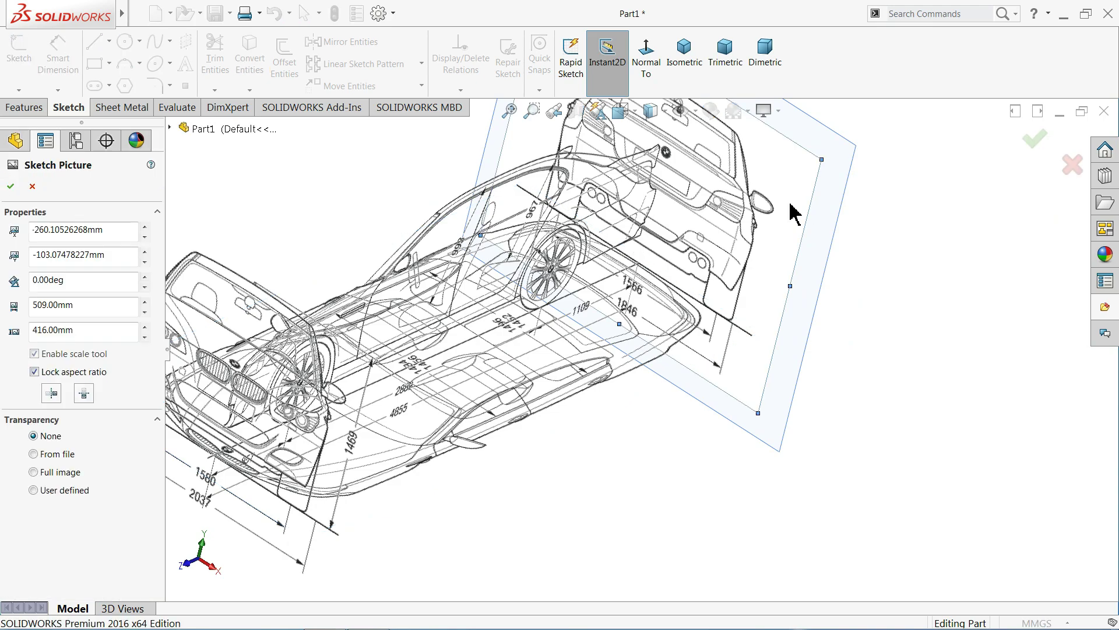
pyautogui.click(34, 490)
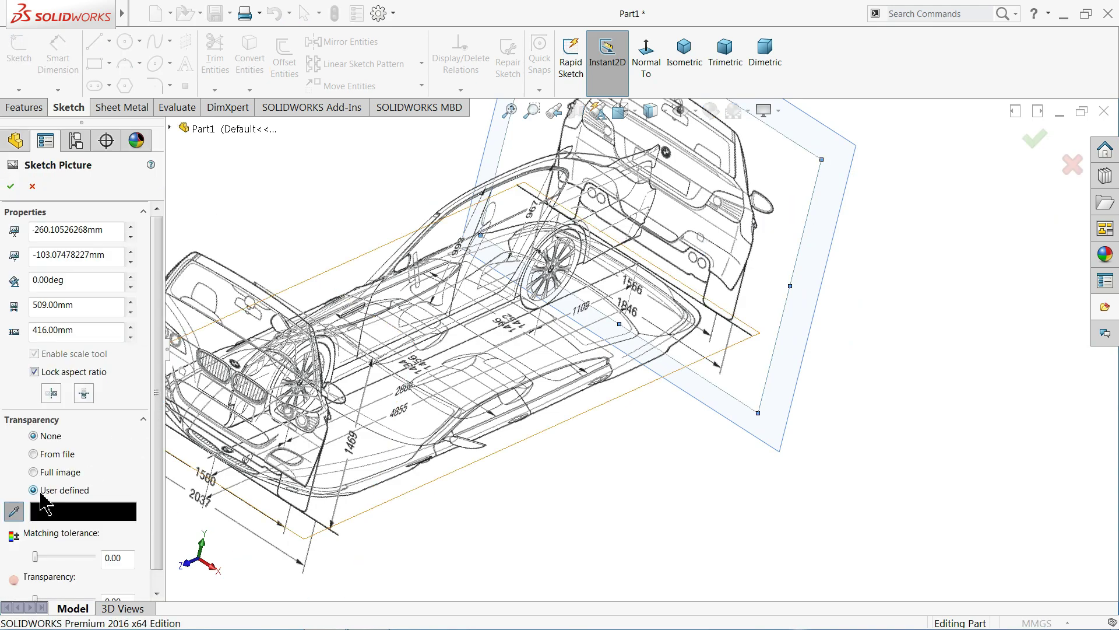
pyautogui.click(263, 420)
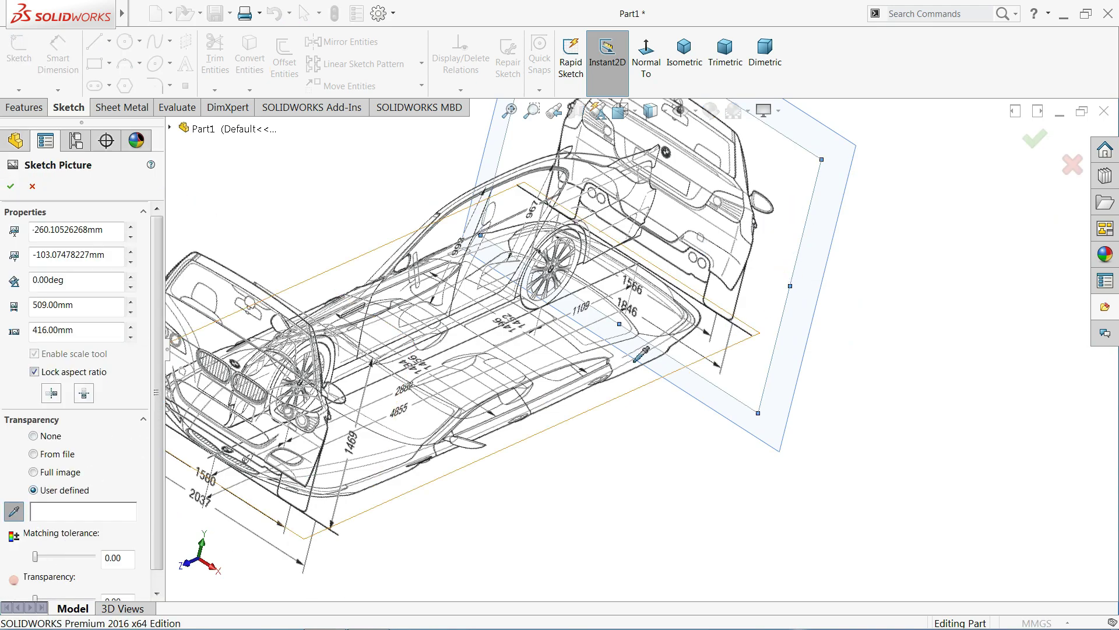
pyautogui.scroll(-1, 88, 423)
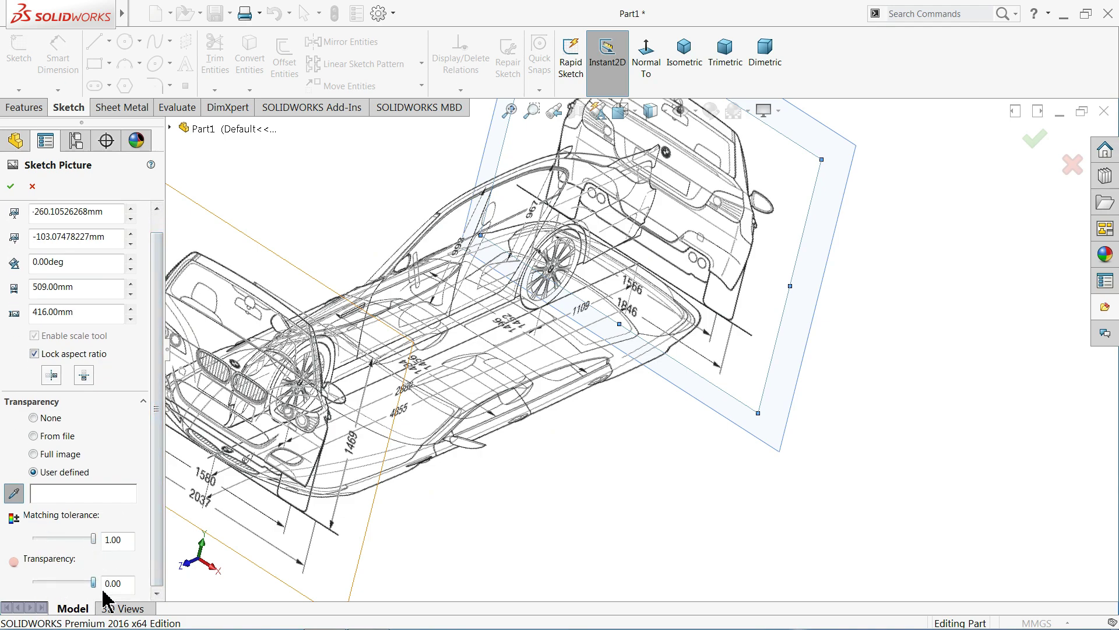
# Accept the rear picture's transparency, hide Plane1 and orbit to inspect the aligned blueprints.
pyautogui.click(10, 186)
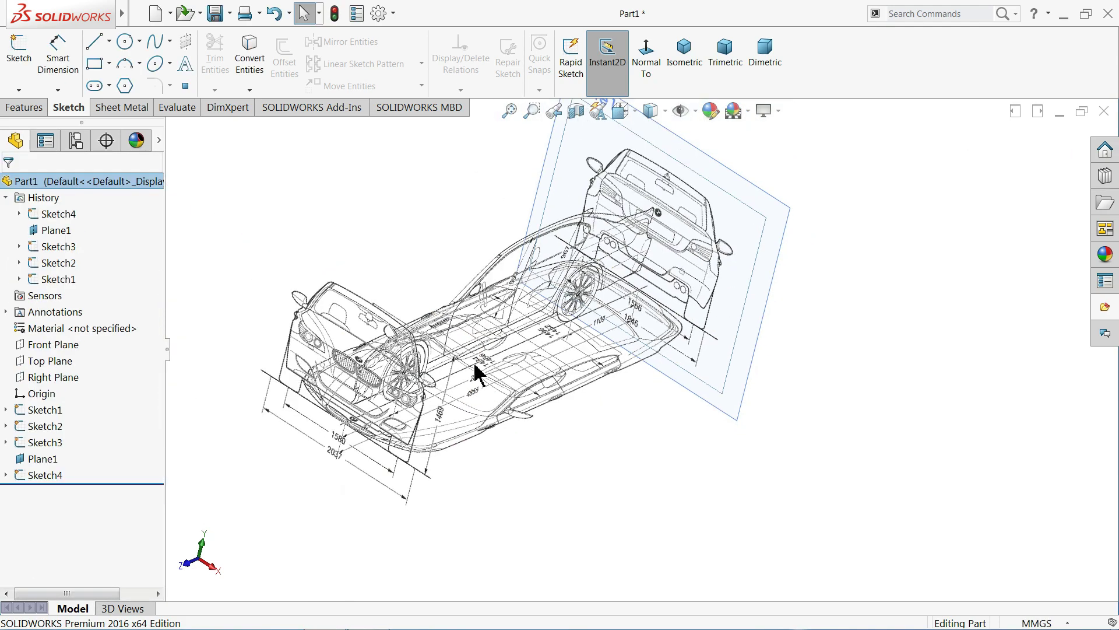
pyautogui.moveTo(477, 372)
pyautogui.mouseDown(button='middle')
pyautogui.moveTo(376, 247)
pyautogui.moveTo(387, 214)
pyautogui.mouseUp(button='middle')
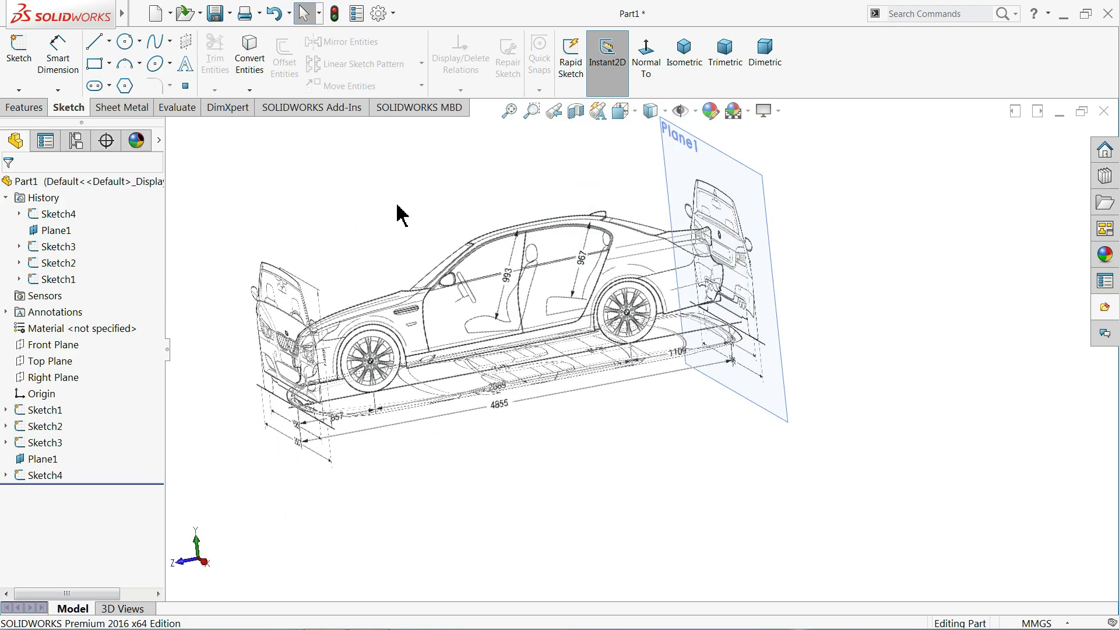
pyautogui.click(704, 144)
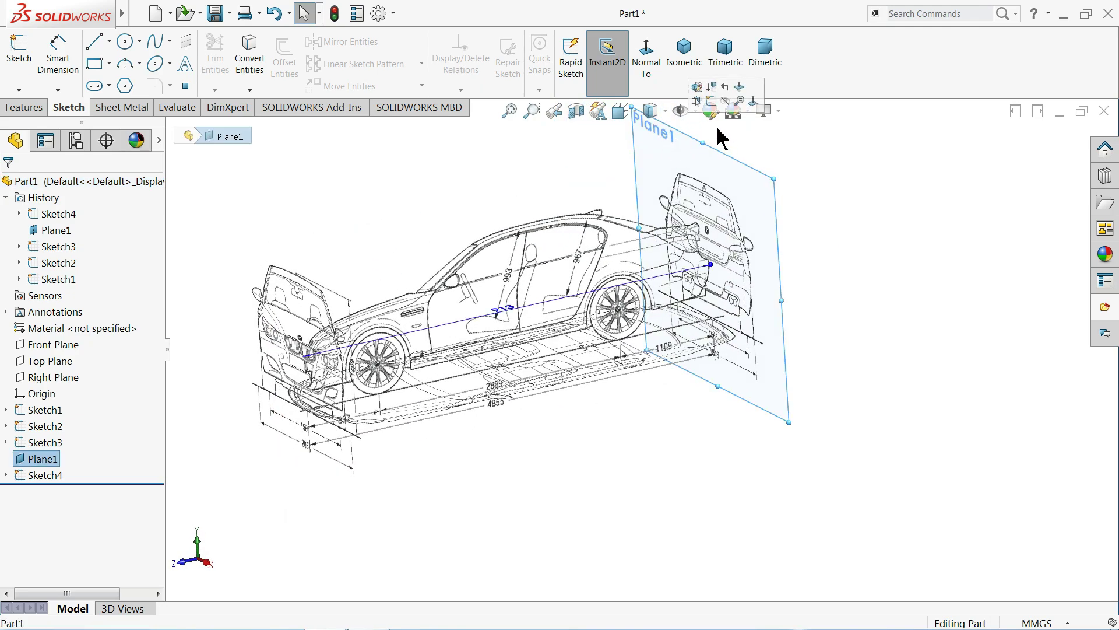
pyautogui.click(733, 112)
pyautogui.moveTo(774, 180)
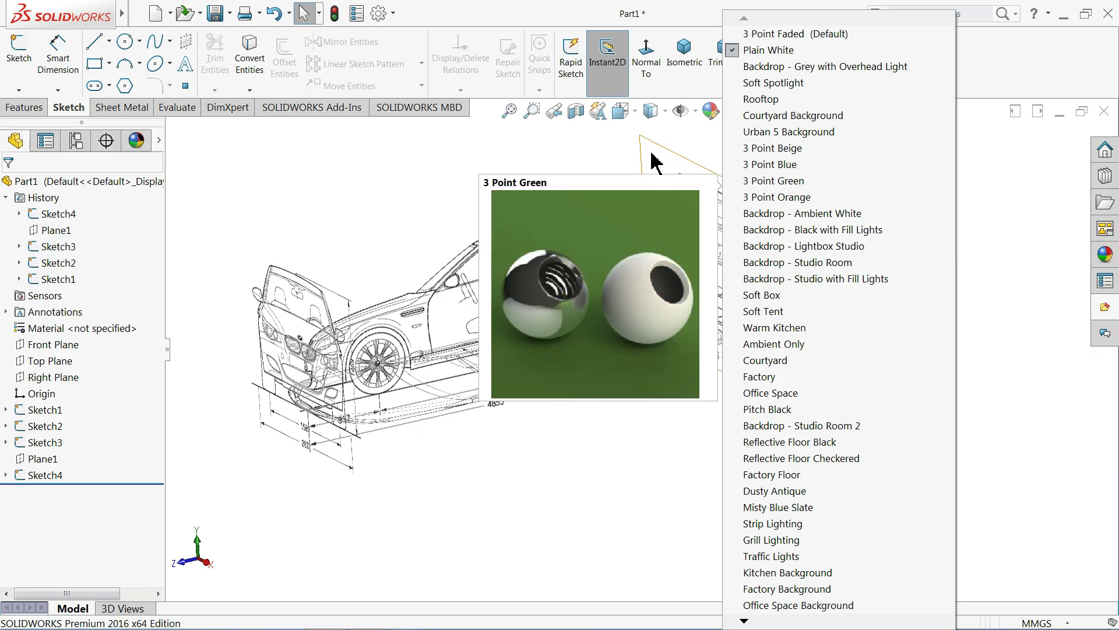
pyautogui.click(420, 171)
pyautogui.scroll(-3, 476, 263)
pyautogui.moveTo(477, 262); pyautogui.dragTo(496, 263, button='middle')
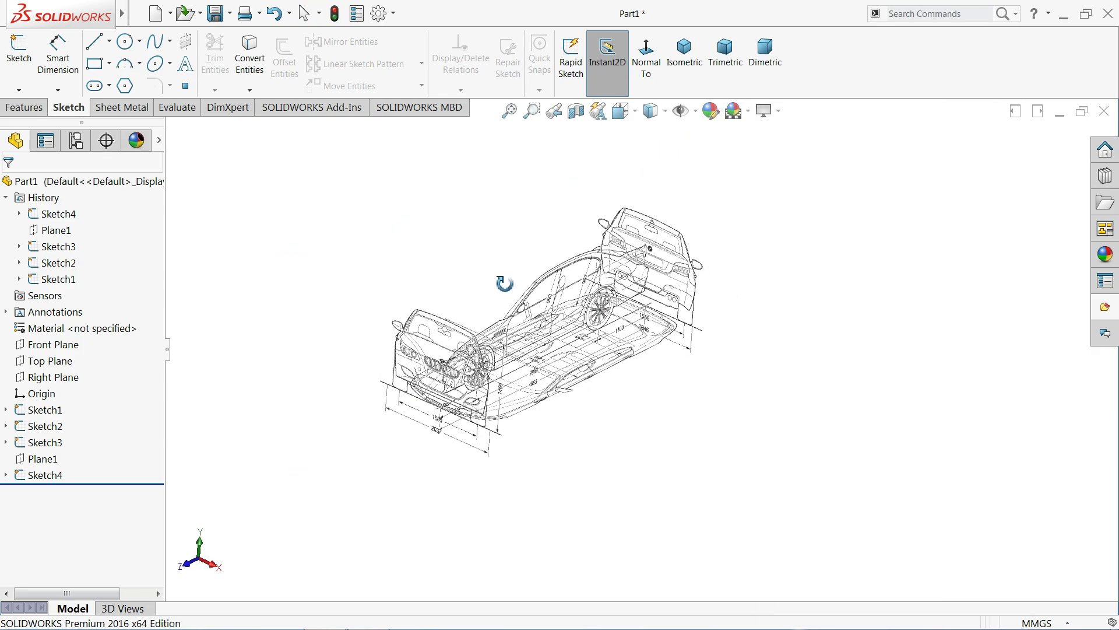
pyautogui.scroll(3, 516, 343)
pyautogui.moveTo(547, 389)
pyautogui.mouseDown(button='middle')
pyautogui.moveTo(599, 329)
pyautogui.moveTo(577, 359)
pyautogui.mouseUp(button='middle')
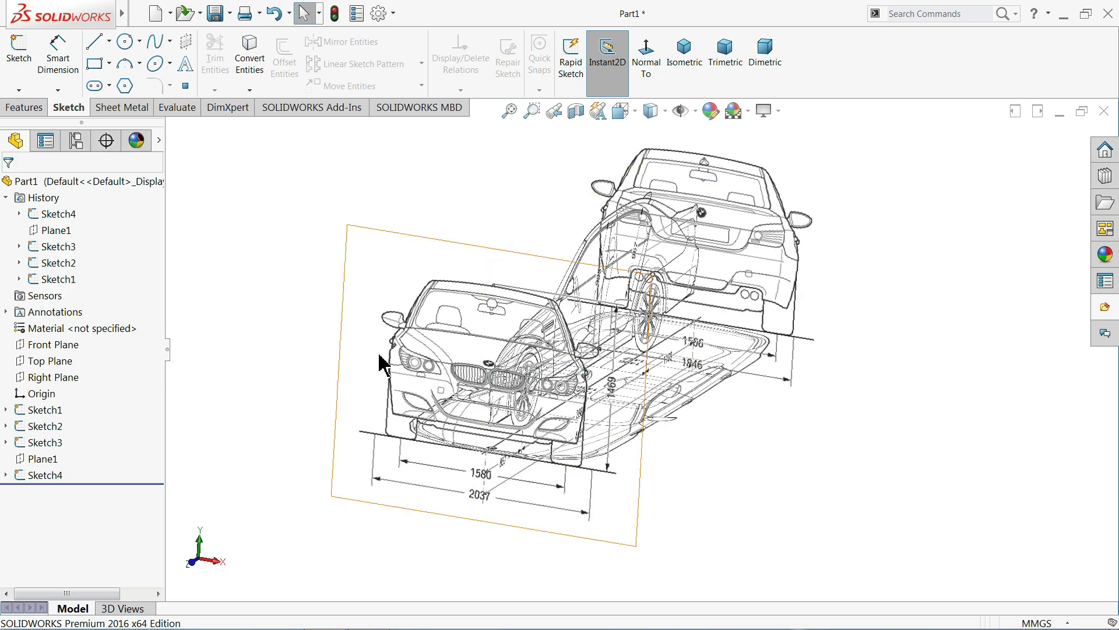
pyautogui.click(645, 57)
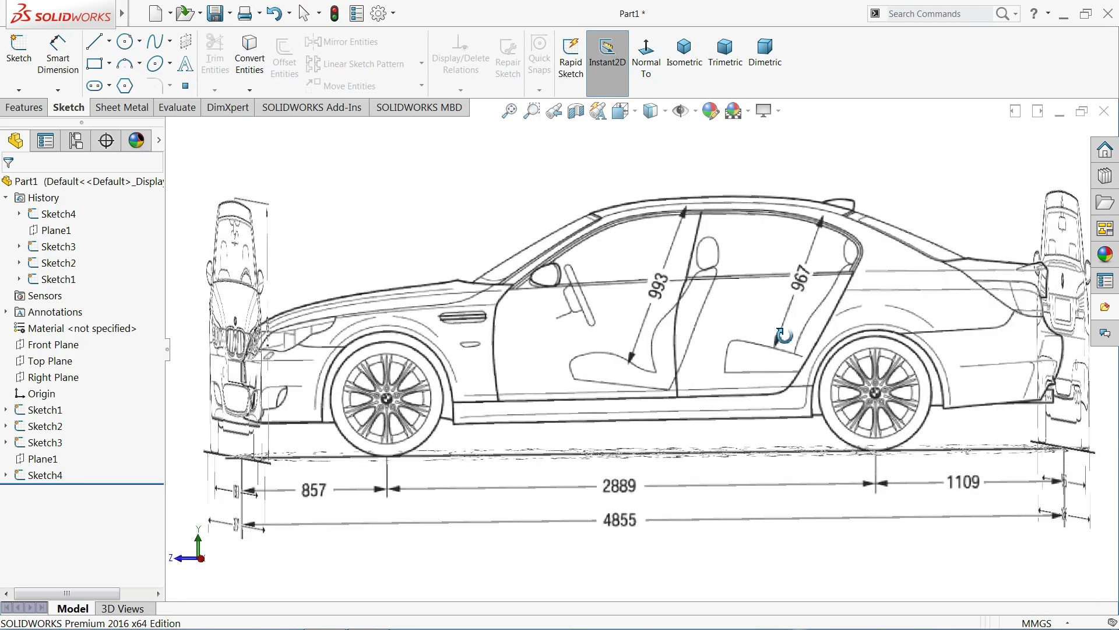
pyautogui.moveTo(892, 340); pyautogui.dragTo(783, 350, button='middle')
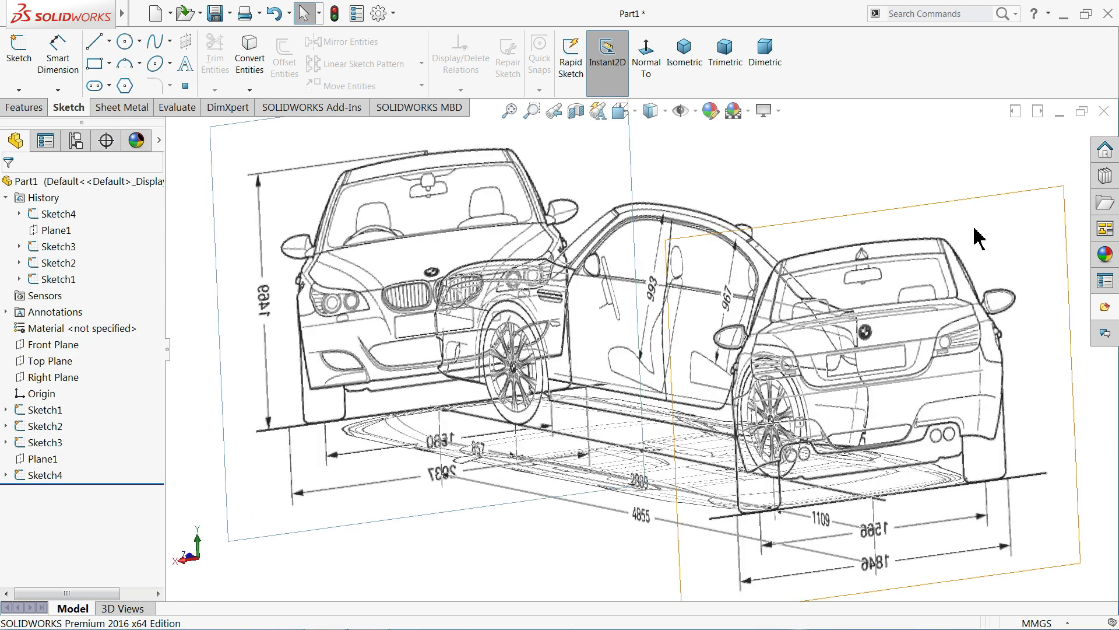
pyautogui.click(645, 57)
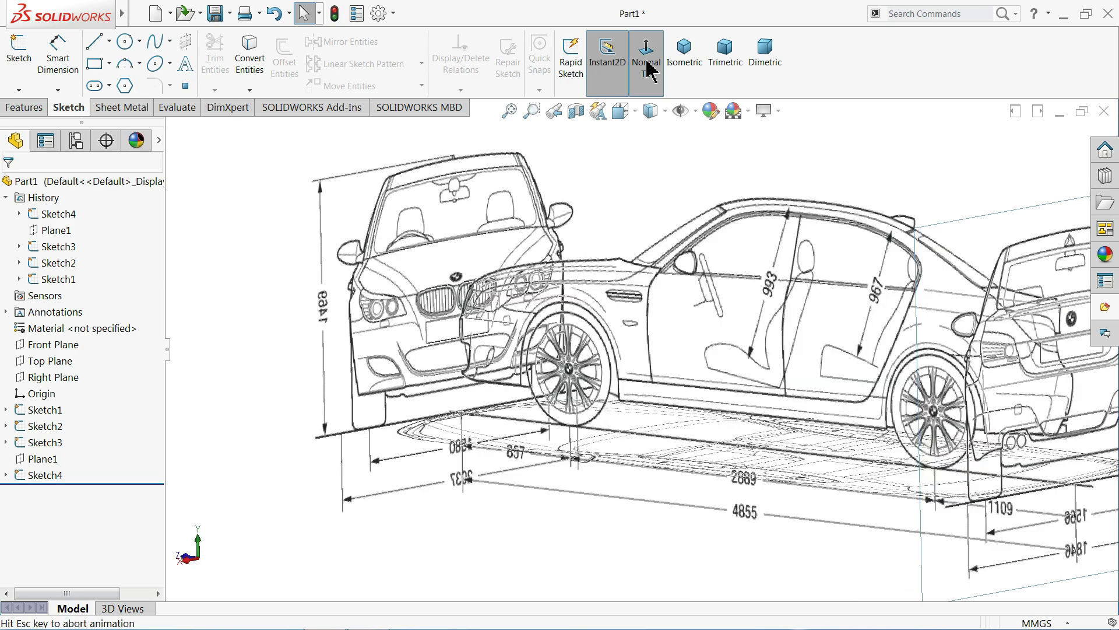
pyautogui.moveTo(630, 212); pyautogui.dragTo(542, 227, button='middle')
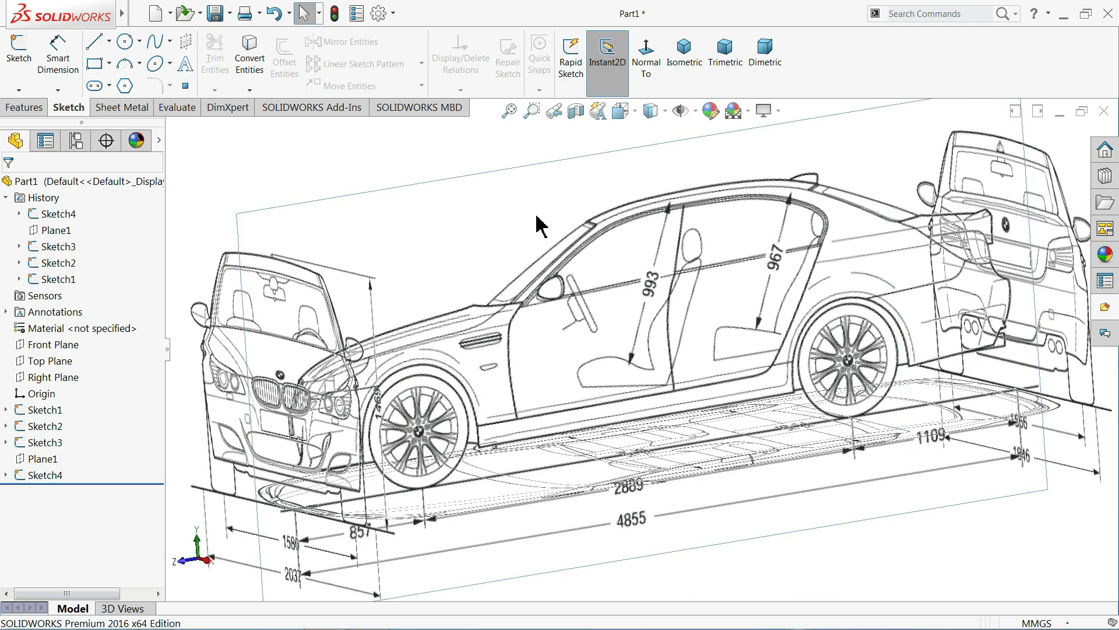
pyautogui.click(646, 57)
pyautogui.scroll(-2, 809, 433)
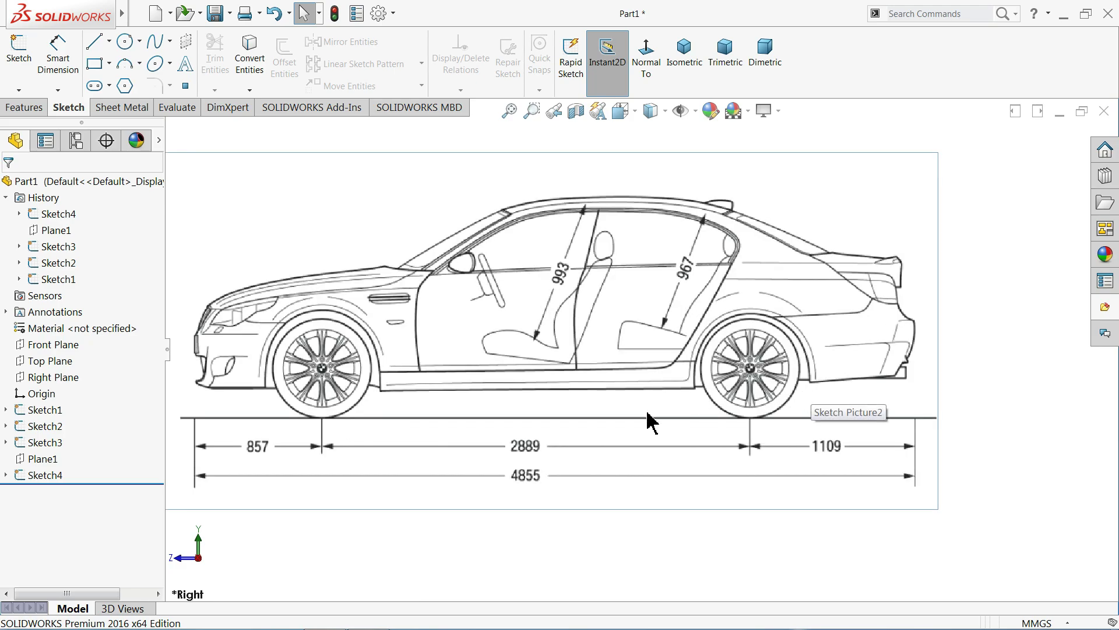
pyautogui.scroll(1, 645, 401)
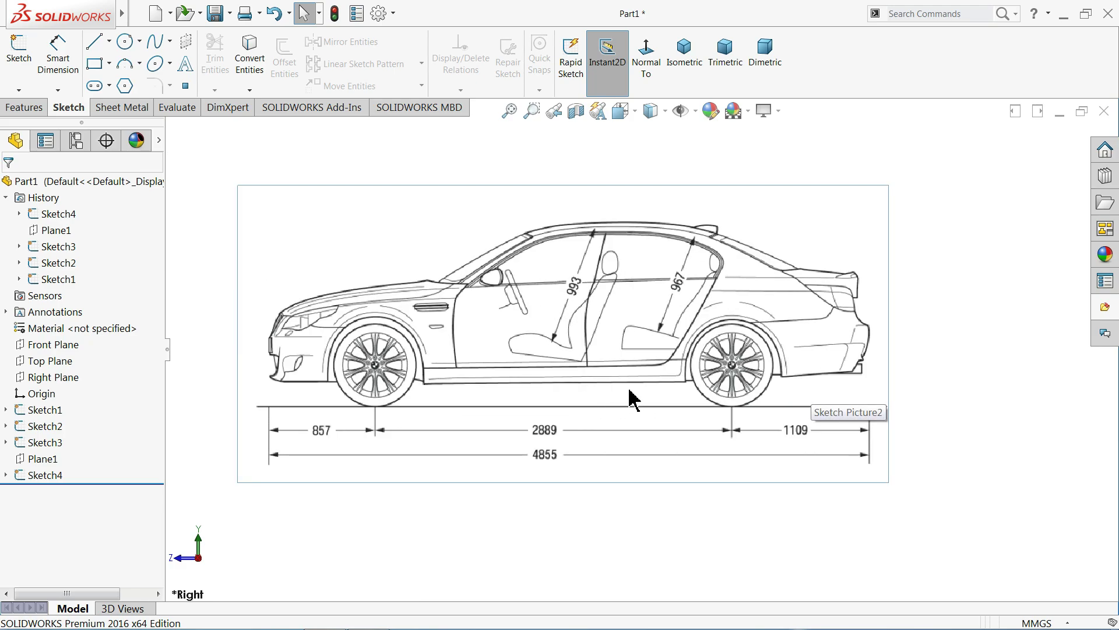
pyautogui.moveTo(633, 400); pyautogui.dragTo(602, 473, button='middle')
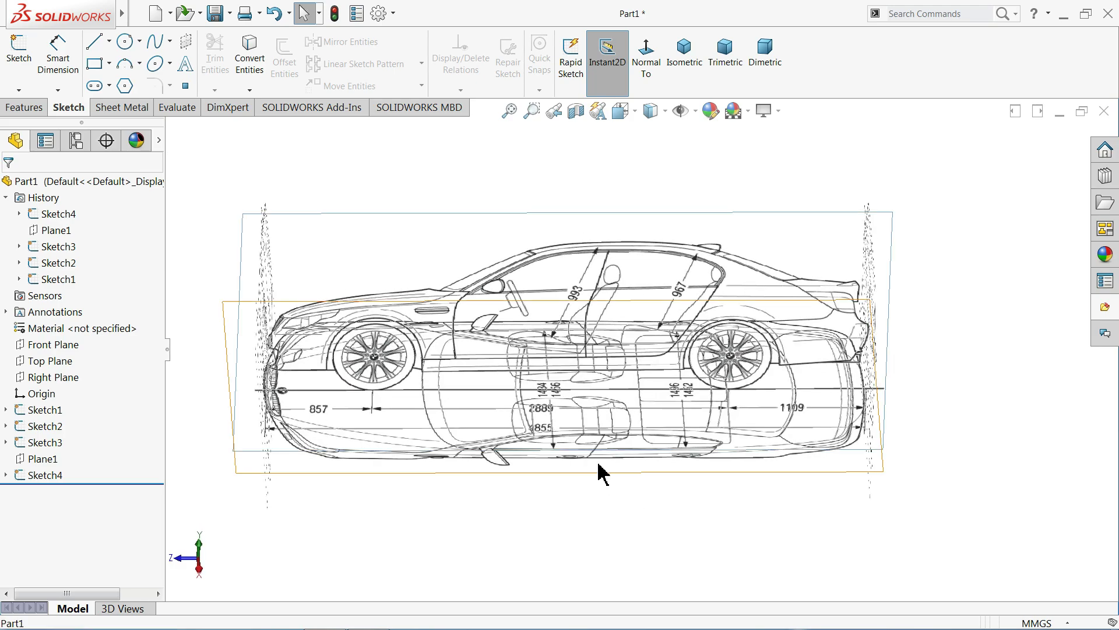
pyautogui.click(646, 57)
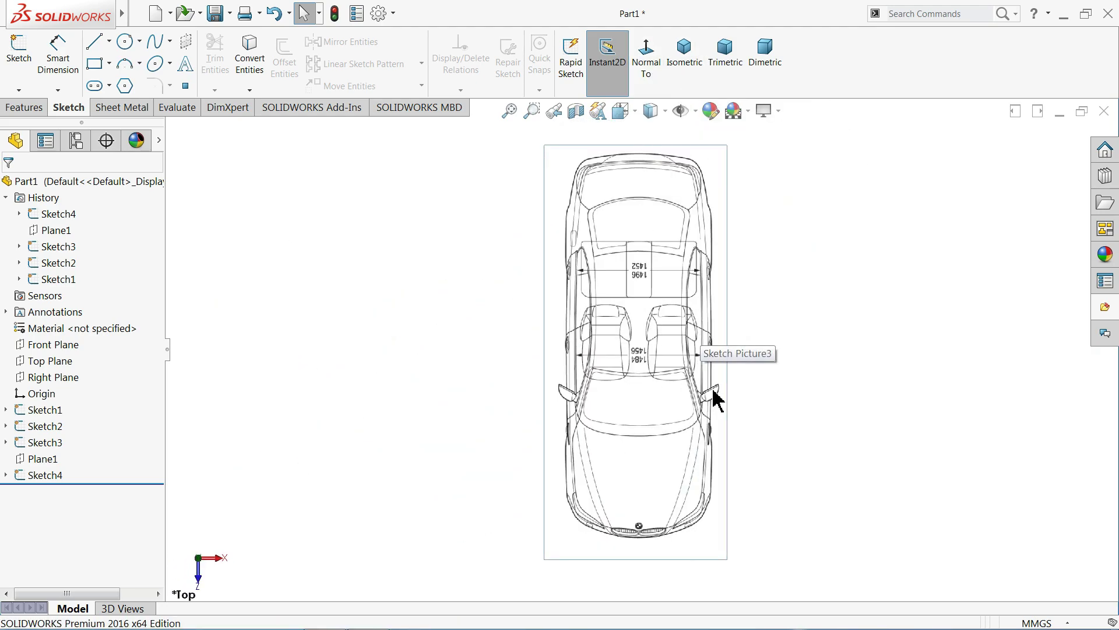
pyautogui.moveTo(716, 401)
pyautogui.mouseDown(button='middle')
pyautogui.moveTo(697, 252)
pyautogui.moveTo(675, 236)
pyautogui.mouseUp(button='middle')
pyautogui.scroll(-1, 691, 411)
pyautogui.scroll(-1, 618, 425)
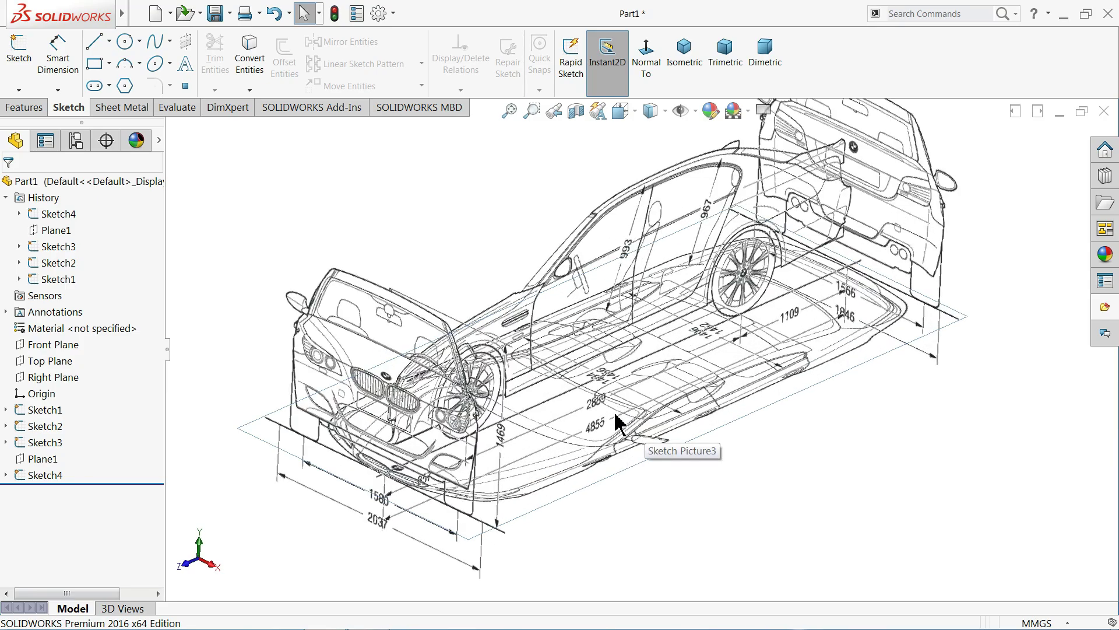
pyautogui.scroll(-1, 618, 425)
pyautogui.scroll(-1, 617, 426)
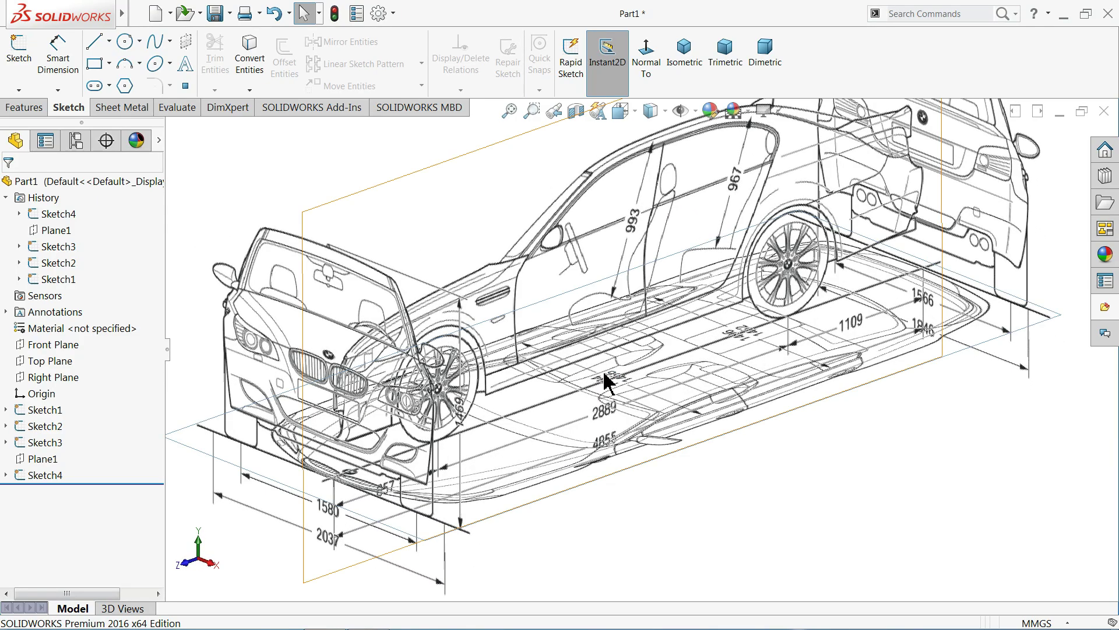
pyautogui.scroll(1, 608, 382)
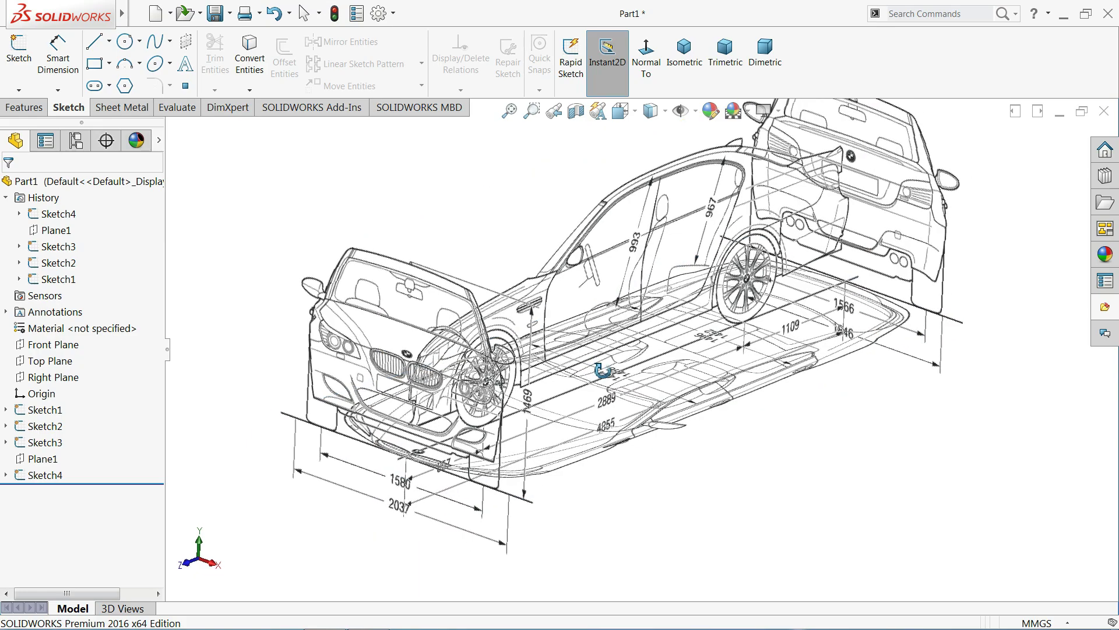